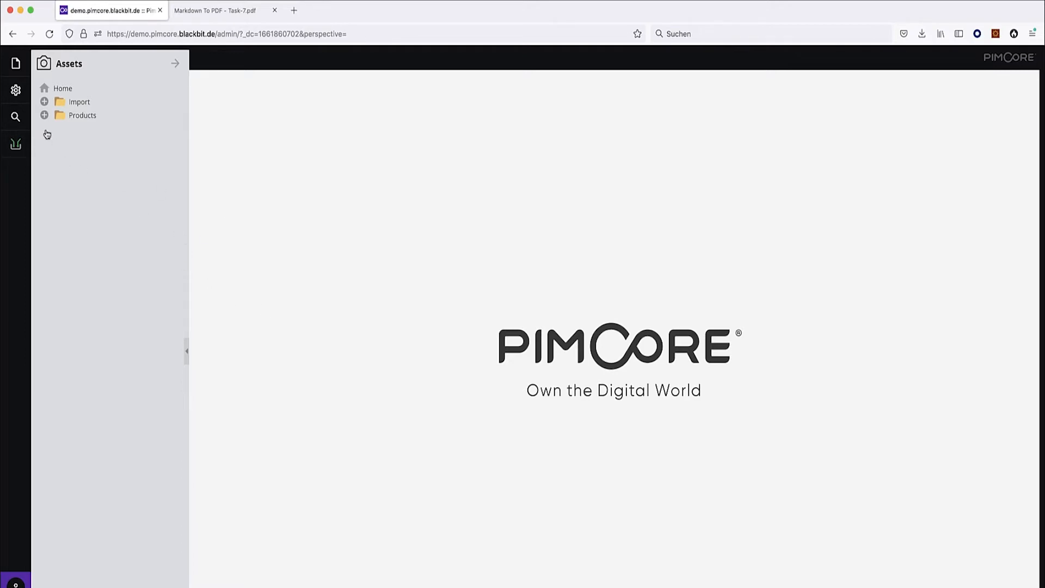
Inspect the Brand and Product classes under Settings > Data Objects > Classes, then open Data Director.
{"action": "left_click", "coordinate": [16, 90]}
{"action": "mouse_move", "coordinate": [103, 86]}
{"action": "left_click", "coordinate": [170, 95]}
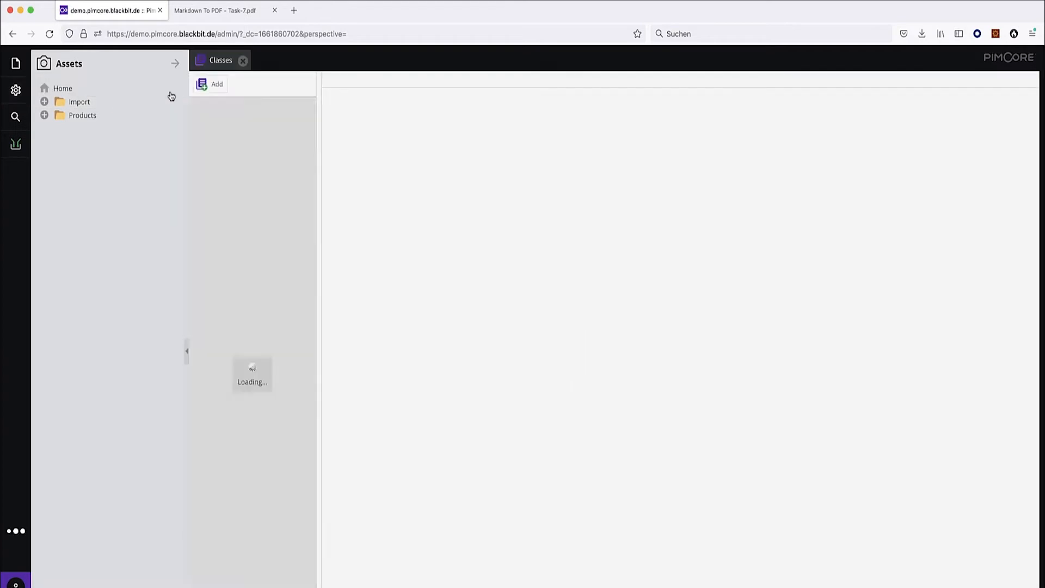
{"action": "left_click", "coordinate": [255, 110]}
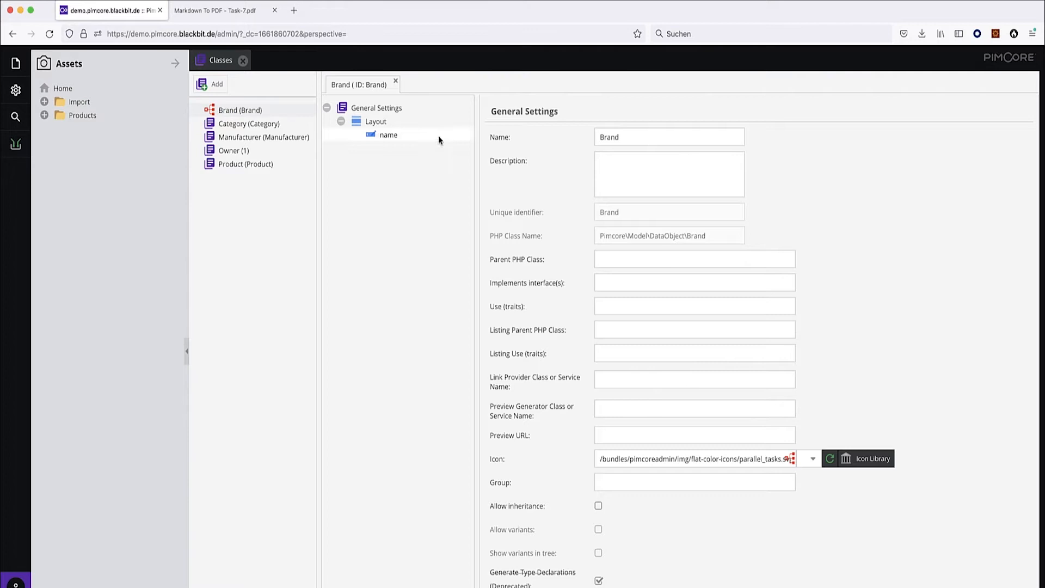
{"action": "left_click", "coordinate": [253, 165]}
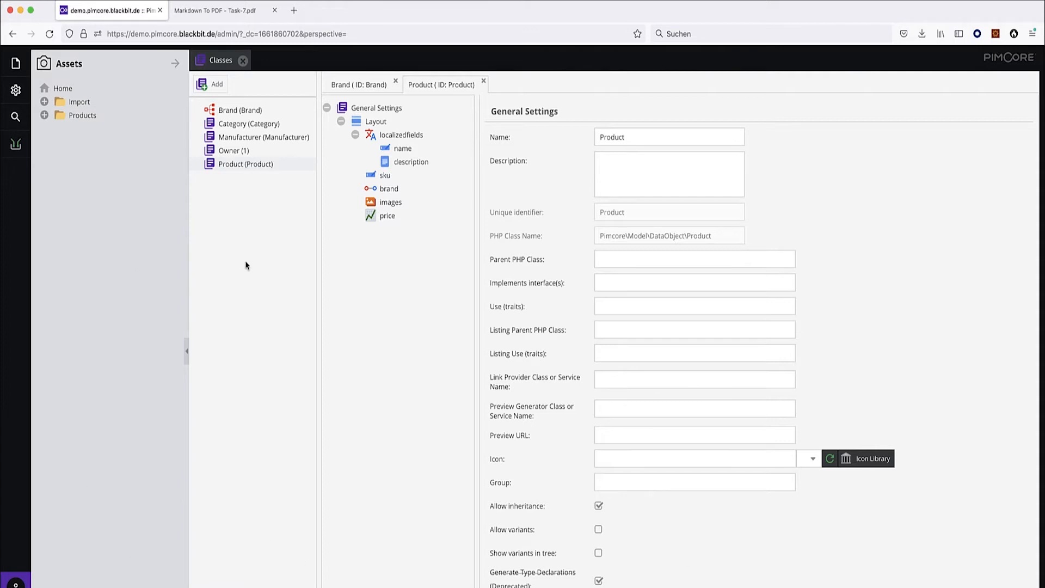
{"action": "left_click", "coordinate": [16, 144]}
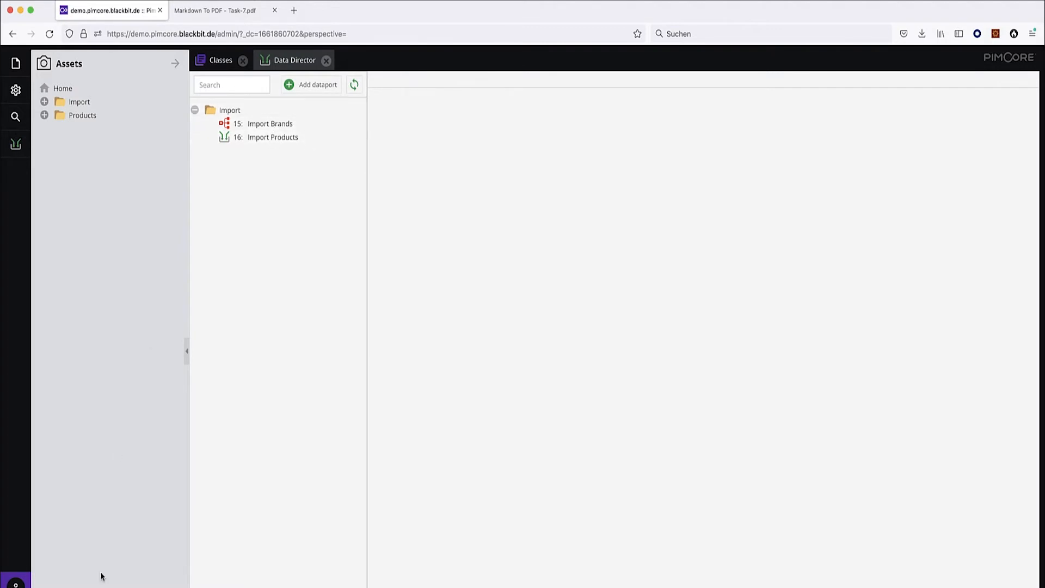
Expand the Abony, Aadyaa Collections and ACM brands under Products and inspect the ACM brand's name.
{"action": "left_click", "coordinate": [44, 129]}
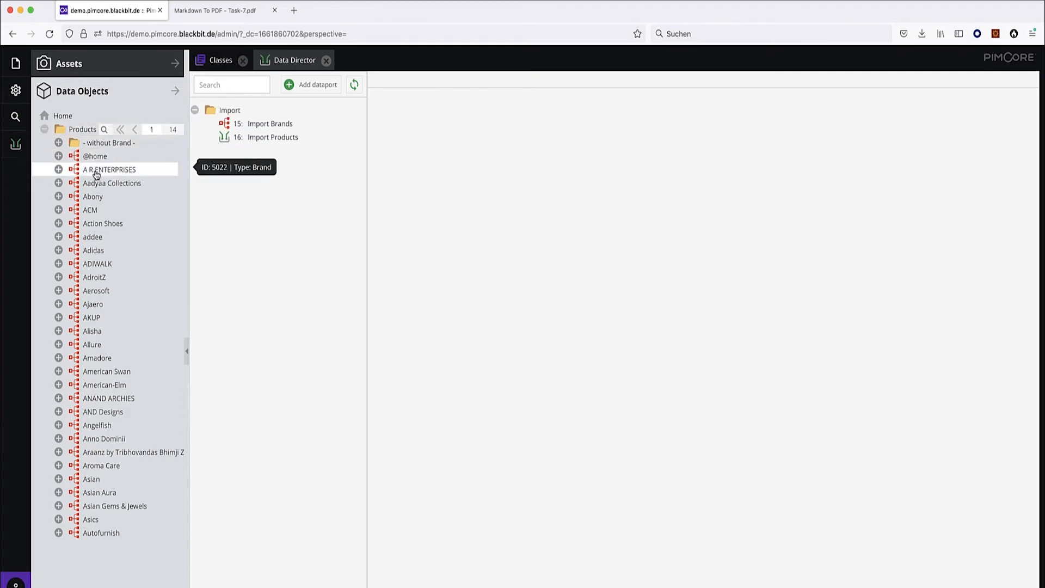
{"action": "left_click", "coordinate": [59, 196]}
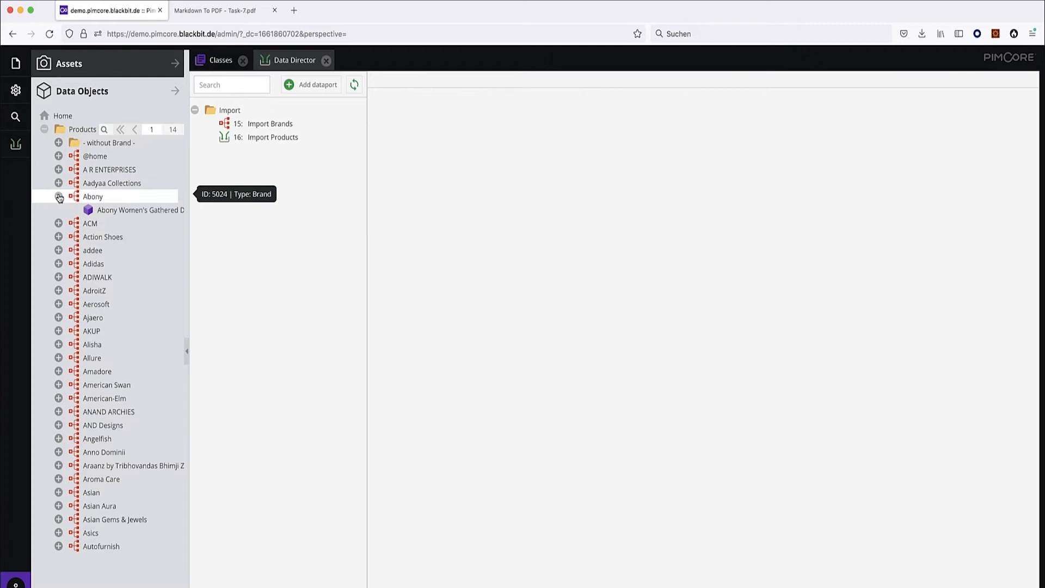
{"action": "left_click", "coordinate": [59, 183]}
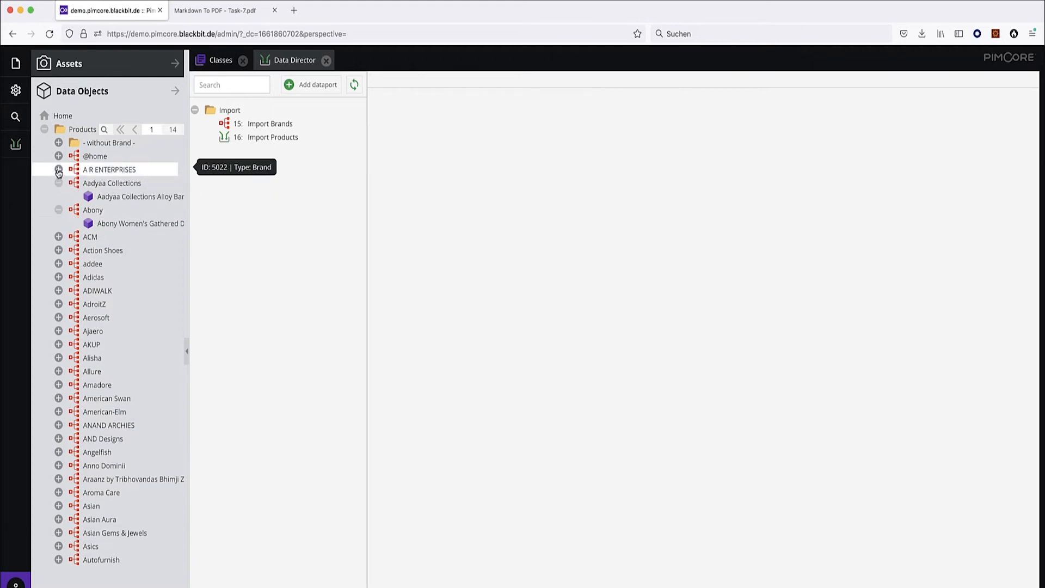
{"action": "left_click", "coordinate": [58, 236]}
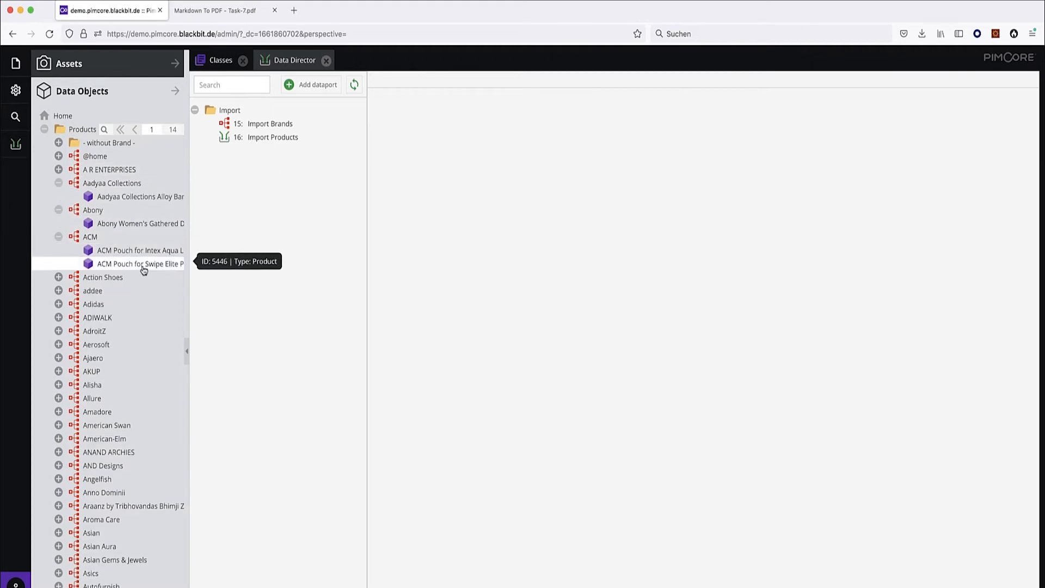
{"action": "left_click", "coordinate": [141, 243]}
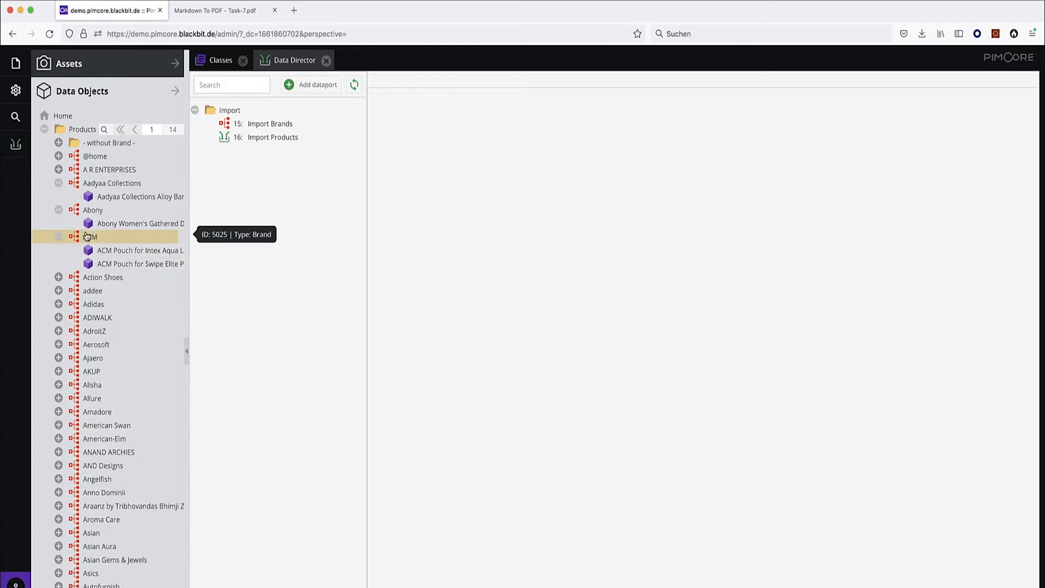
{"action": "left_click", "coordinate": [293, 142]}
{"action": "left_click_drag", "start_coordinate": [294, 143], "coordinate": [255, 143]}
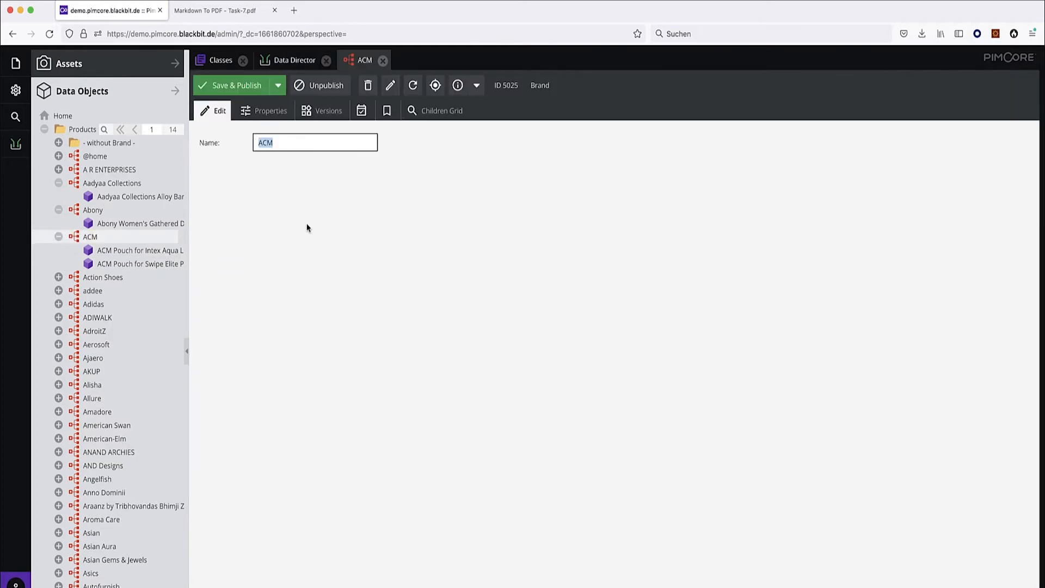
{"action": "left_click", "coordinate": [384, 62]}
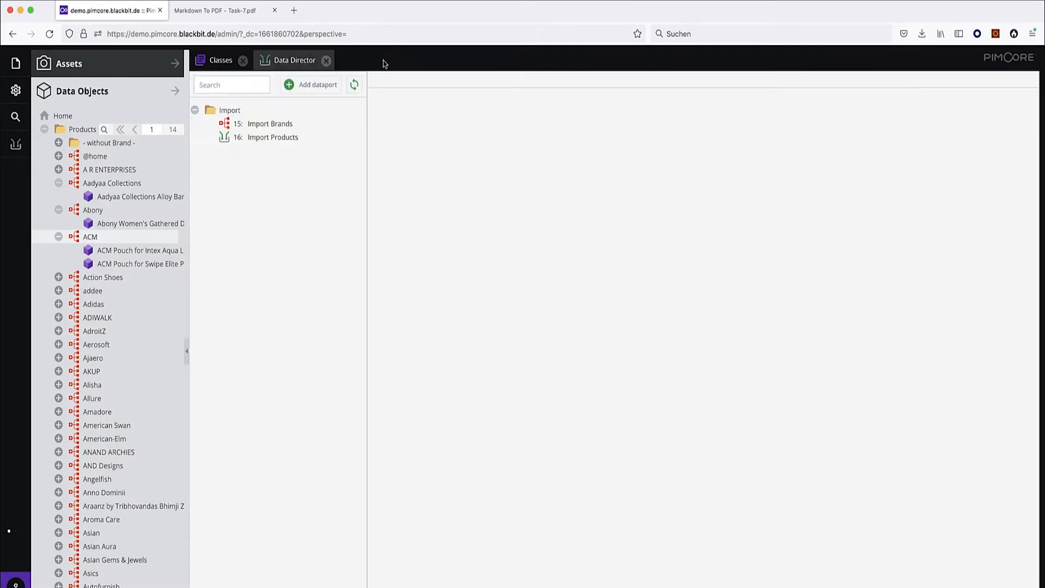
Open the ACM Pouch for Intex Aqua Lions 3g product and review its Name, Description, SKU and Price 990.
{"action": "left_click", "coordinate": [136, 251]}
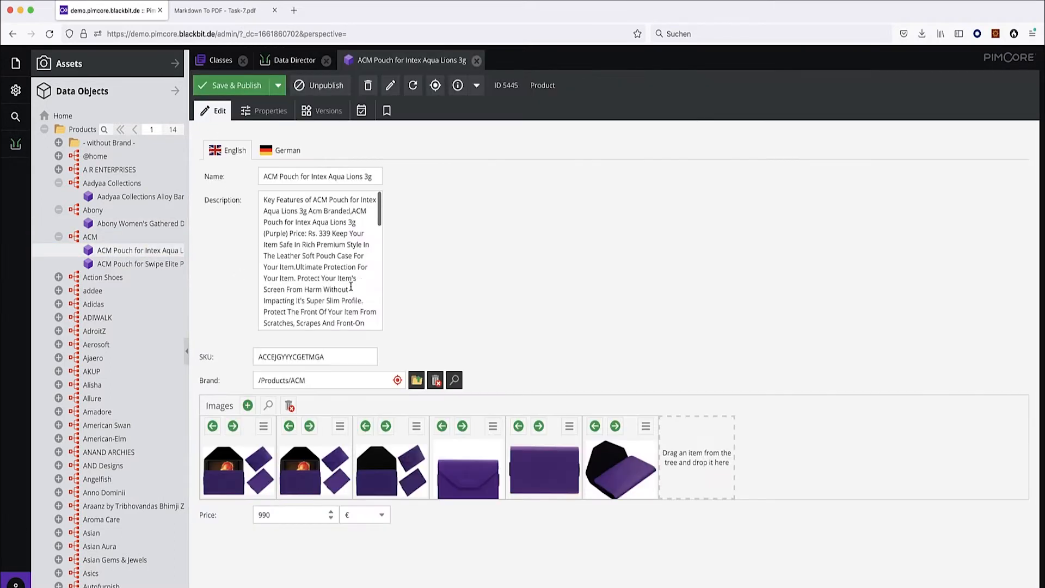
{"action": "left_click_drag", "start_coordinate": [347, 176], "coordinate": [241, 177]}
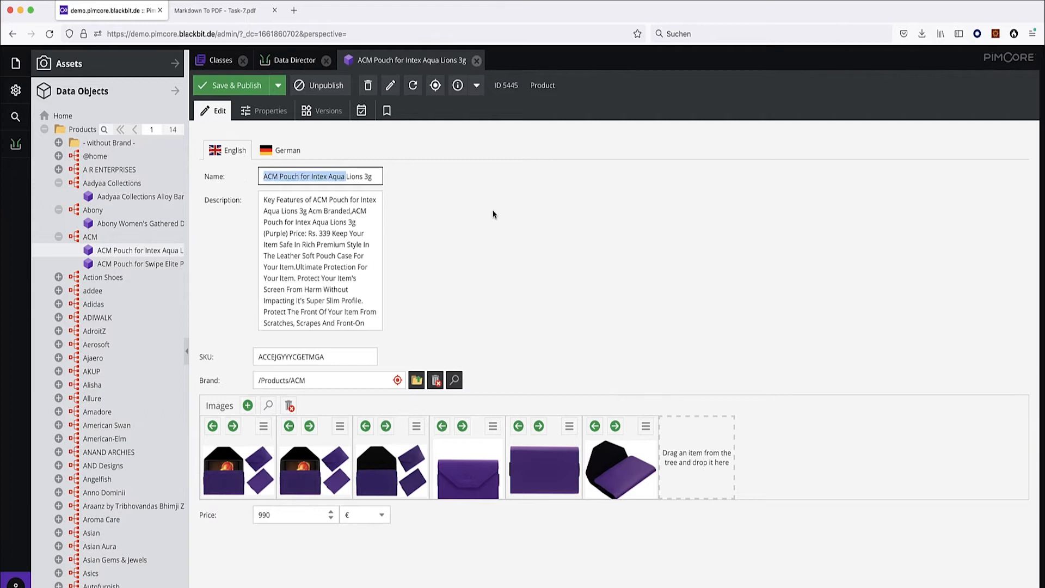
{"action": "left_click_drag", "start_coordinate": [349, 267], "coordinate": [264, 200]}
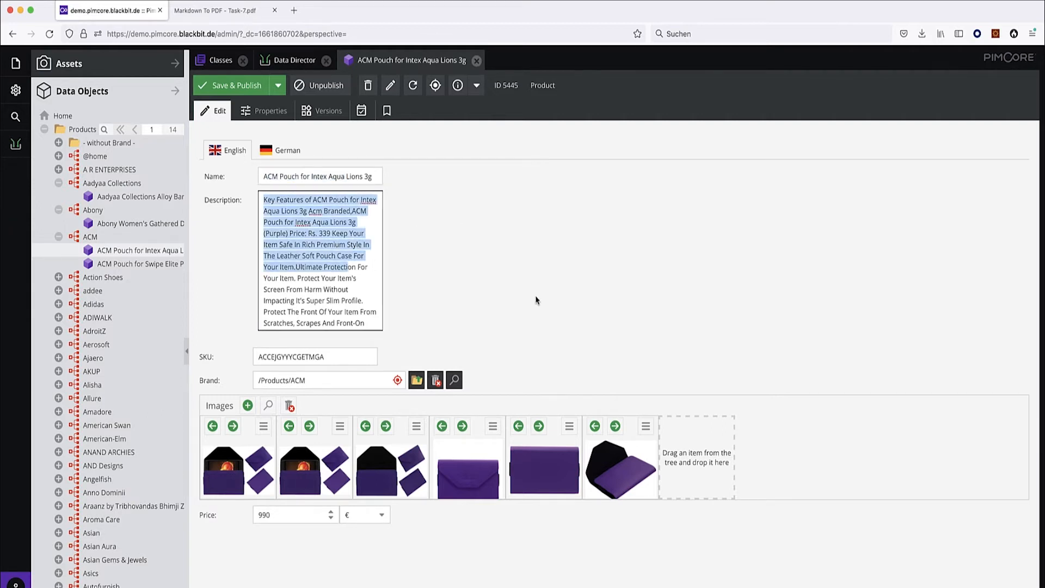
{"action": "left_click_drag", "start_coordinate": [344, 352], "coordinate": [192, 356]}
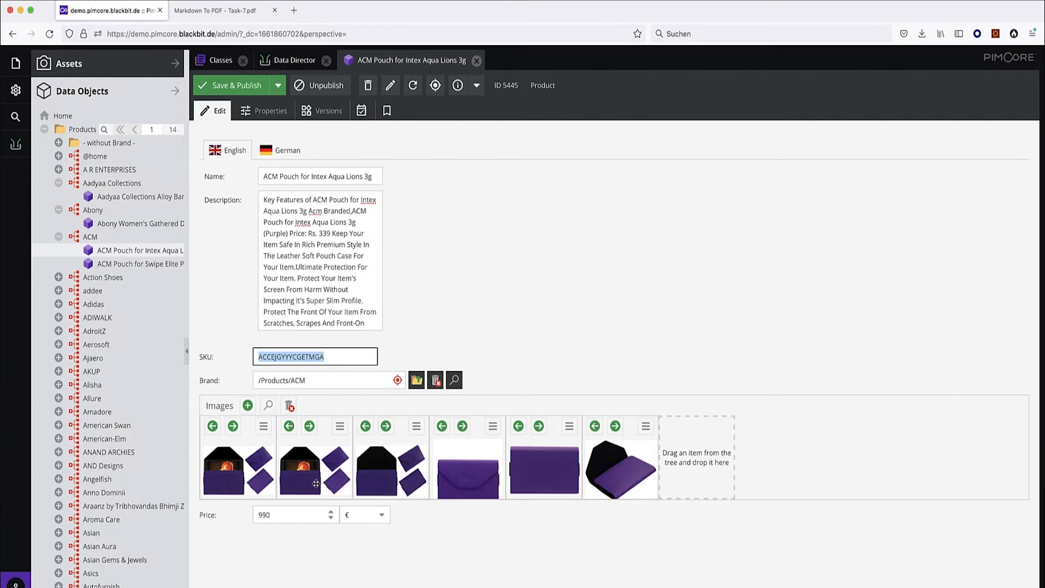
{"action": "double_click", "coordinate": [277, 515]}
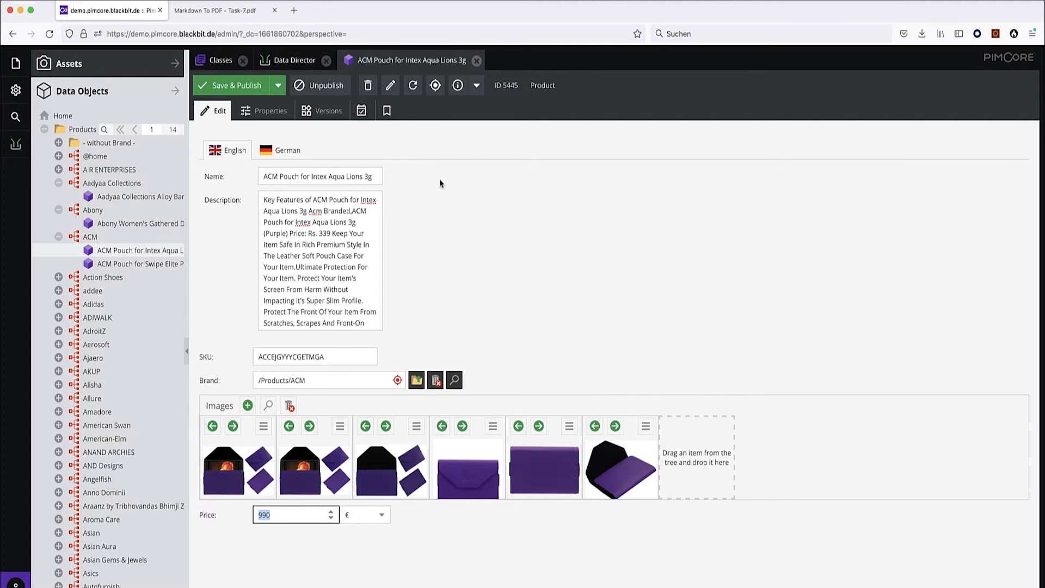
{"action": "left_click", "coordinate": [292, 60]}
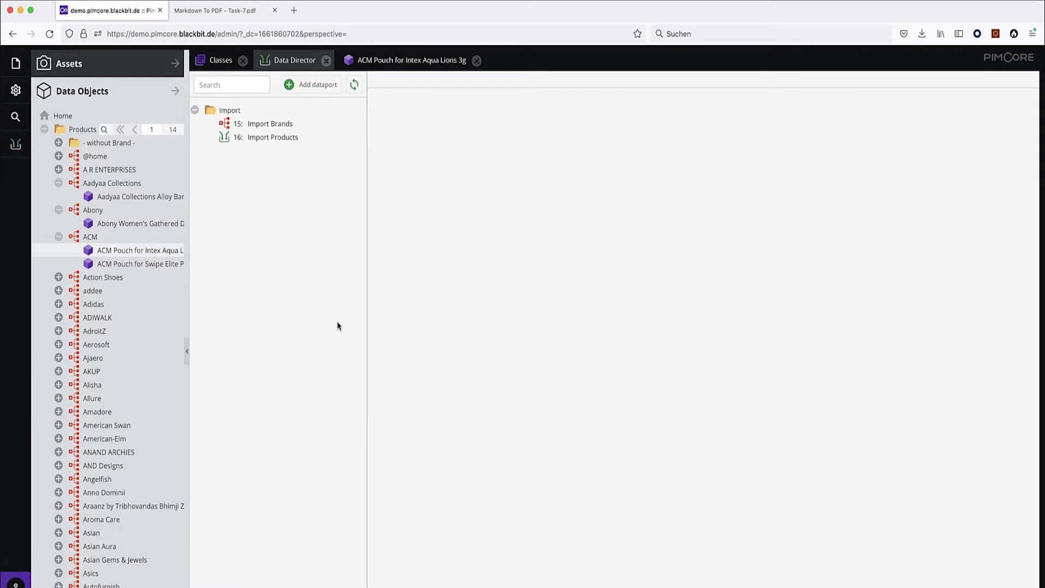
Visit the EasyCatalog website linked from the task PDF, then close it.
{"action": "key", "text": "ctrl+Tab"}
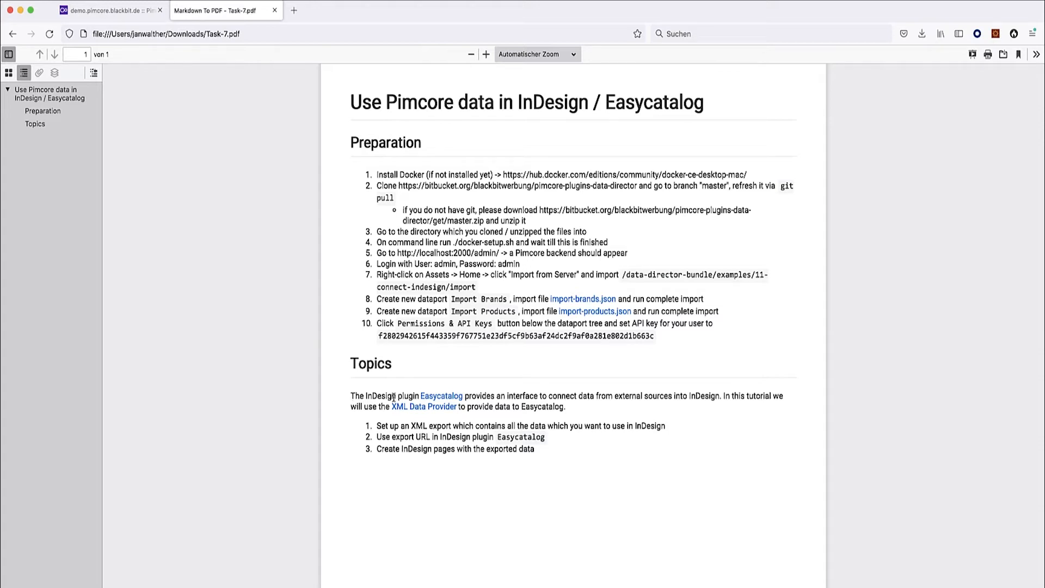
{"action": "left_click_drag", "start_coordinate": [417, 400], "coordinate": [373, 398]}
{"action": "left_click", "coordinate": [445, 400]}
{"action": "scroll", "coordinate": [591, 342], "scroll_direction": "down", "scroll_amount": 5}
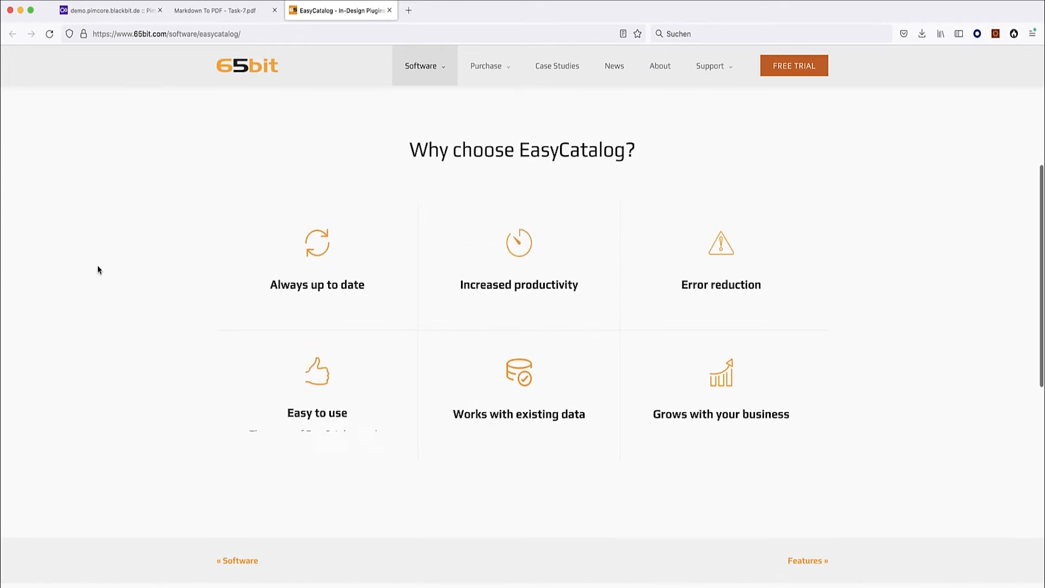
{"action": "scroll", "coordinate": [100, 251], "scroll_direction": "up", "scroll_amount": 5}
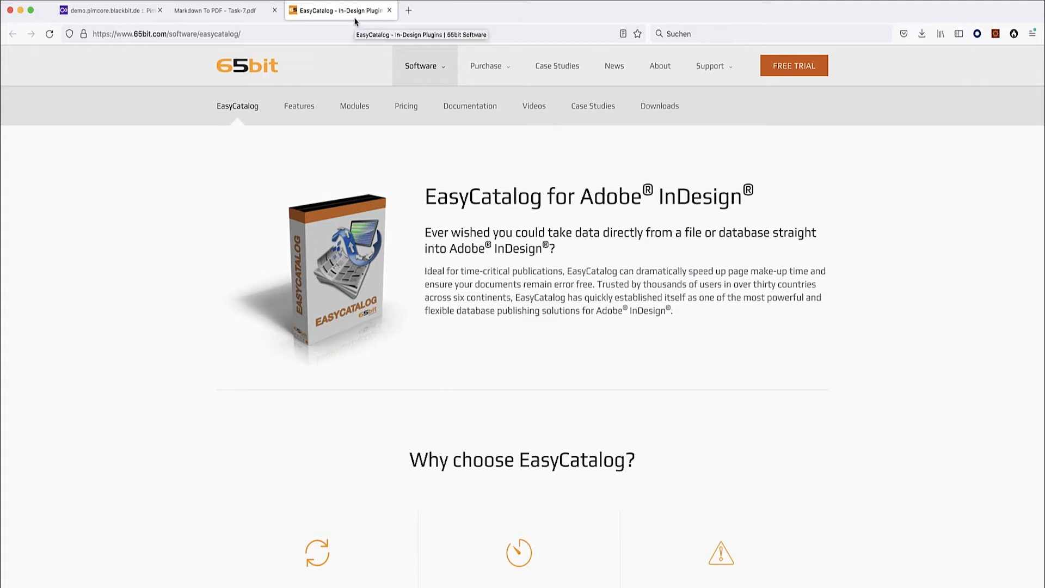
{"action": "left_click", "coordinate": [389, 10]}
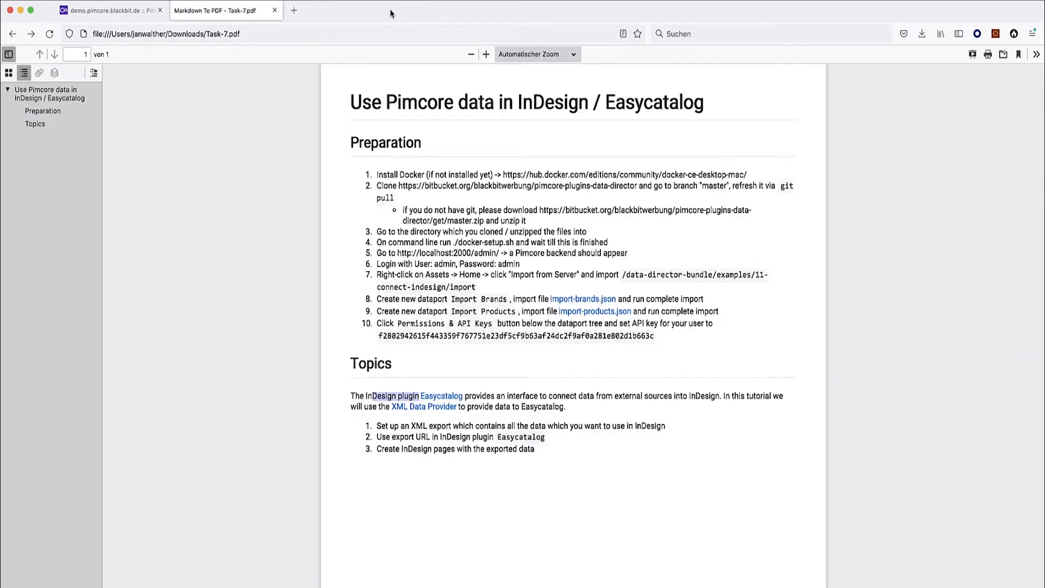
Open the XML Data Provider page from the PDF and return to Pimcore.
{"action": "left_click", "coordinate": [482, 375]}
{"action": "left_click", "coordinate": [410, 407]}
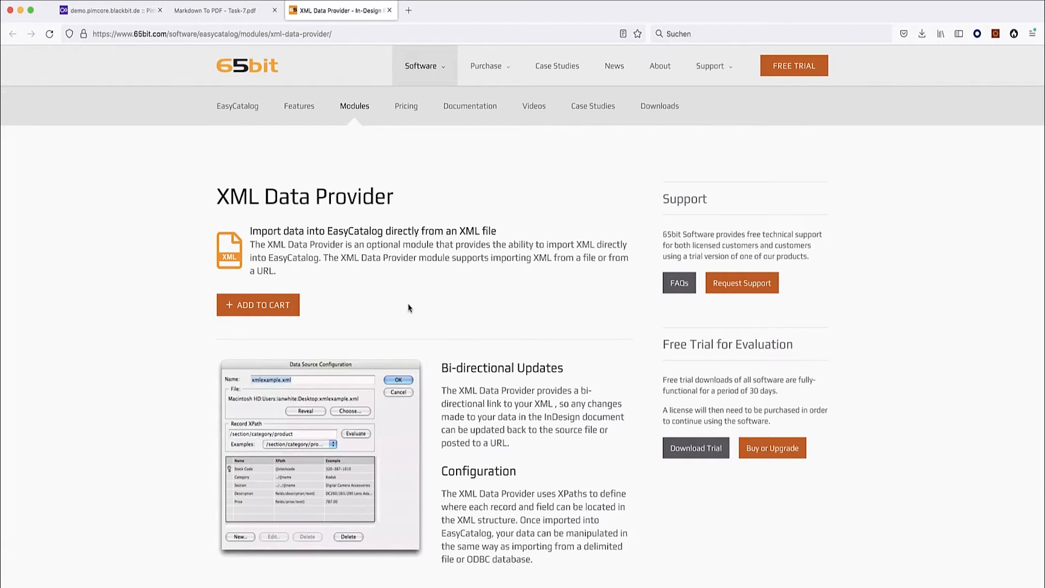
{"action": "left_click", "coordinate": [113, 13]}
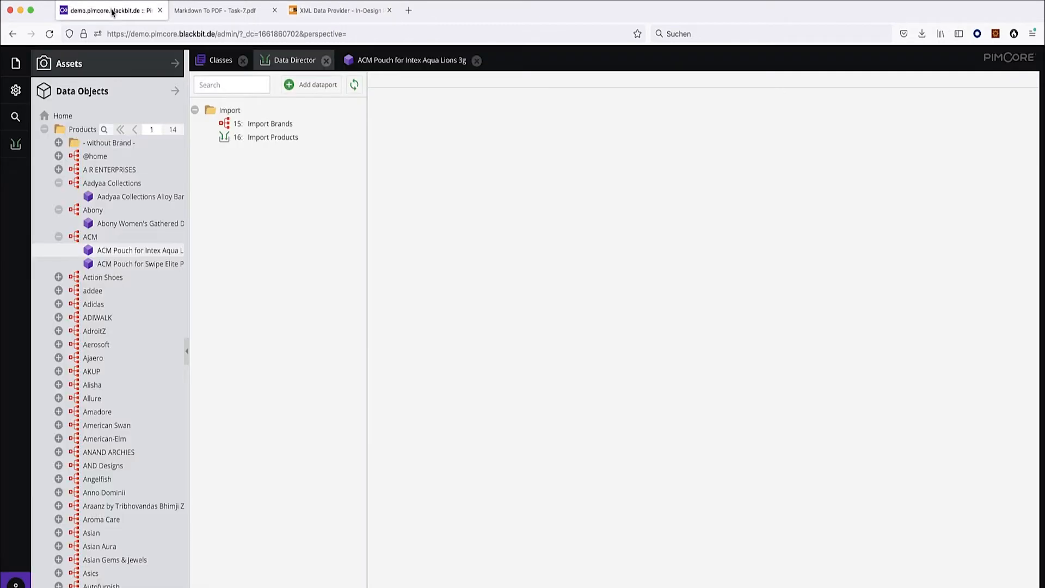
Add dataport 'Export Products for InDesign' and auto-create its raw data fields from a Product object.
{"action": "left_click", "coordinate": [312, 85]}
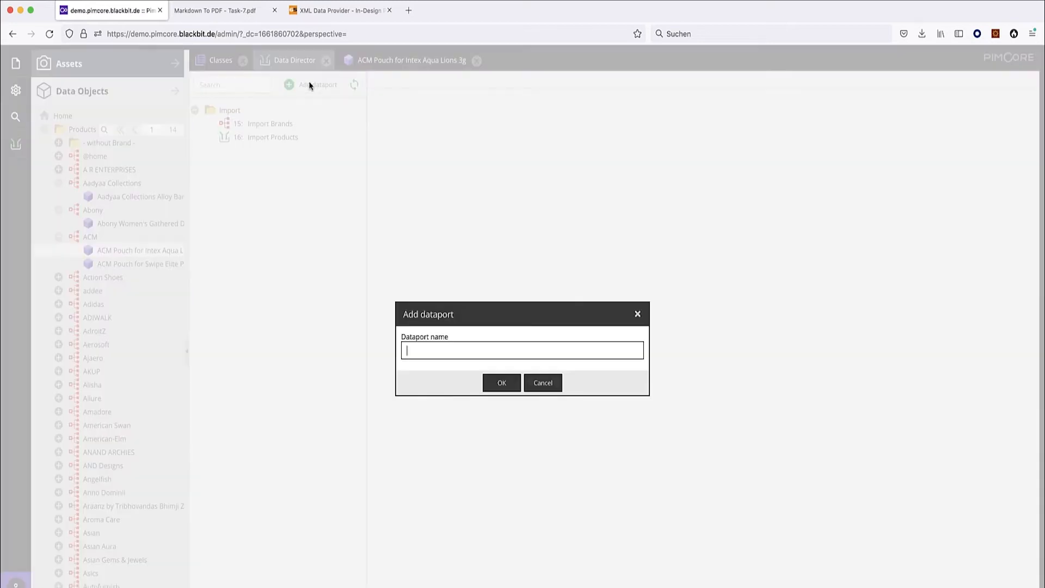
{"action": "type", "text": "Export Products for InDesign"}
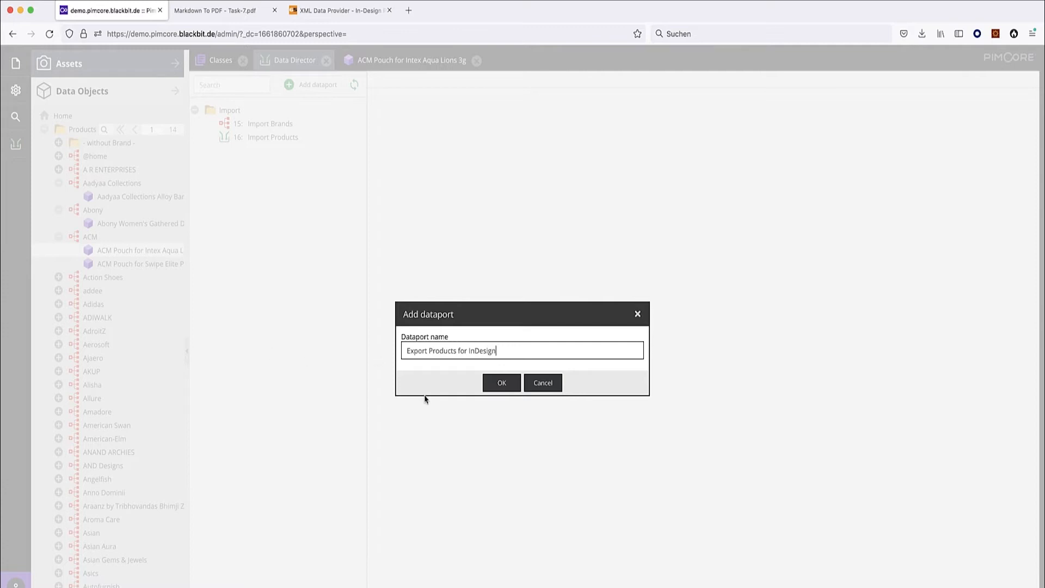
{"action": "left_click", "coordinate": [500, 382]}
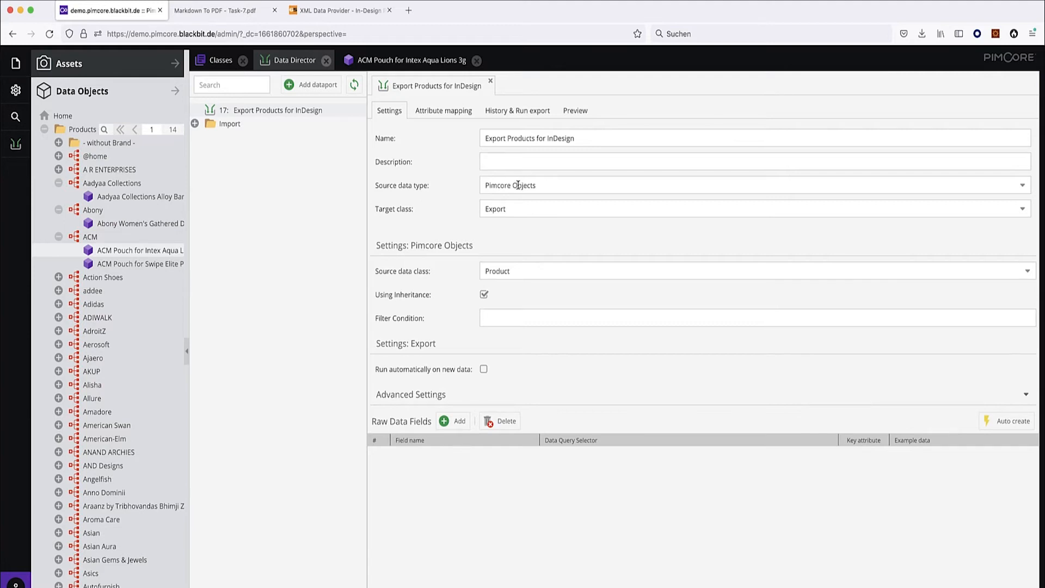
{"action": "left_click", "coordinate": [132, 251]}
{"action": "left_click", "coordinate": [1003, 423]}
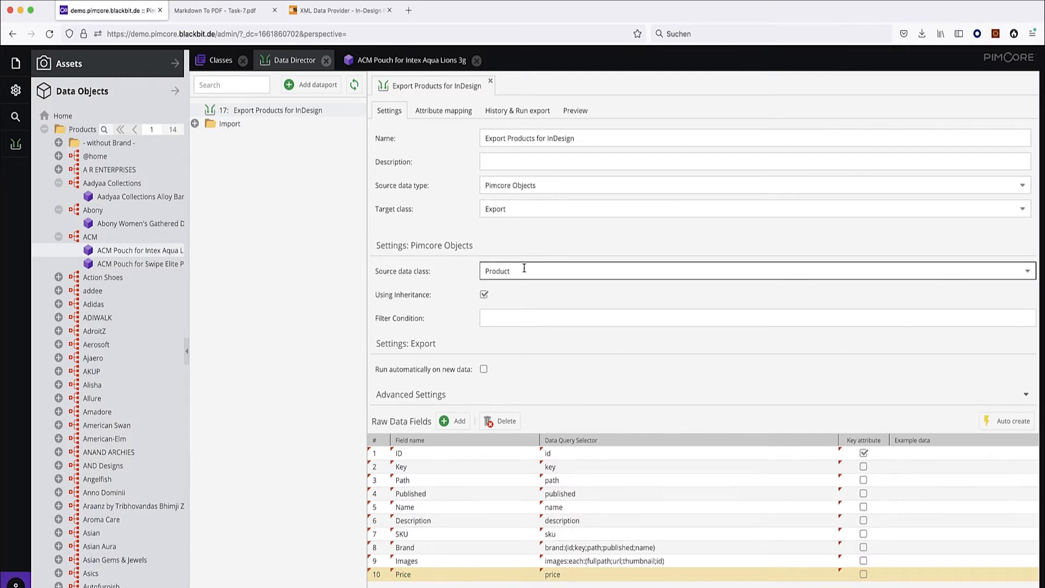
Remove the ID, Key, Path and Published raw data fields.
{"action": "left_click_drag", "start_coordinate": [535, 268], "coordinate": [443, 277]}
{"action": "left_click", "coordinate": [557, 455]}
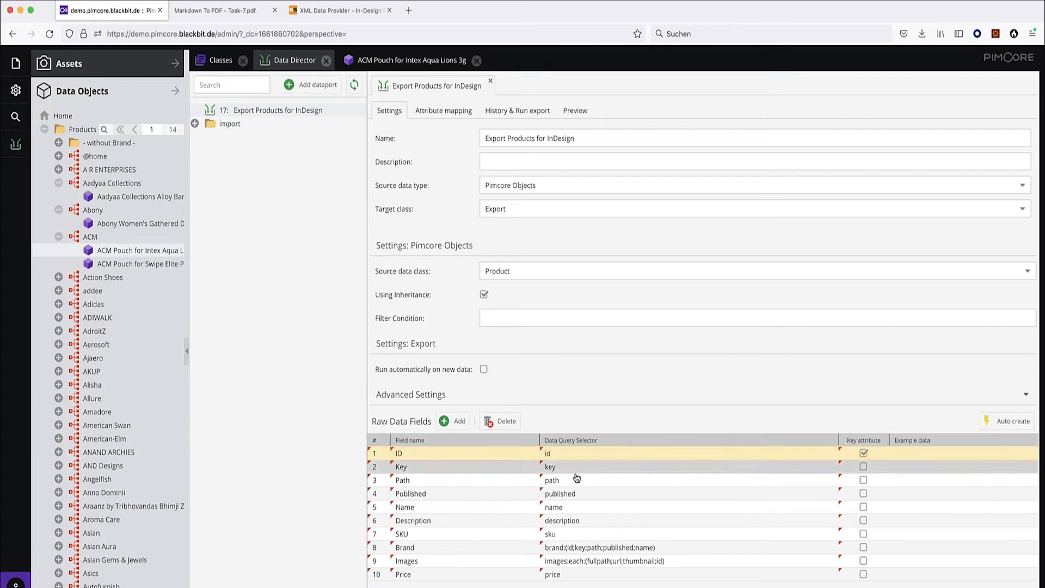
{"action": "left_click", "coordinate": [585, 483], "text": "shift"}
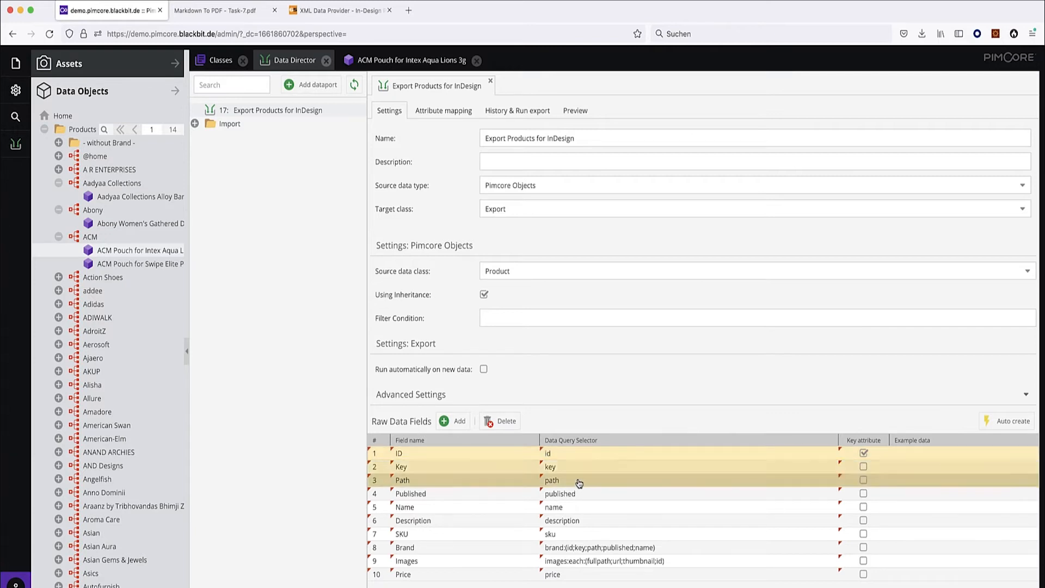
{"action": "left_click", "coordinate": [506, 421]}
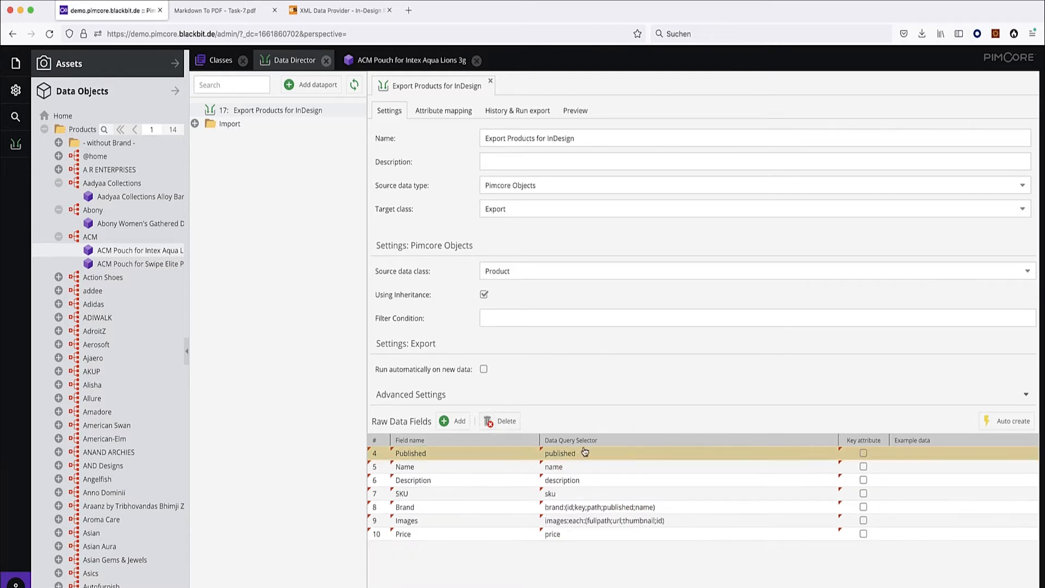
{"action": "left_click", "coordinate": [506, 421]}
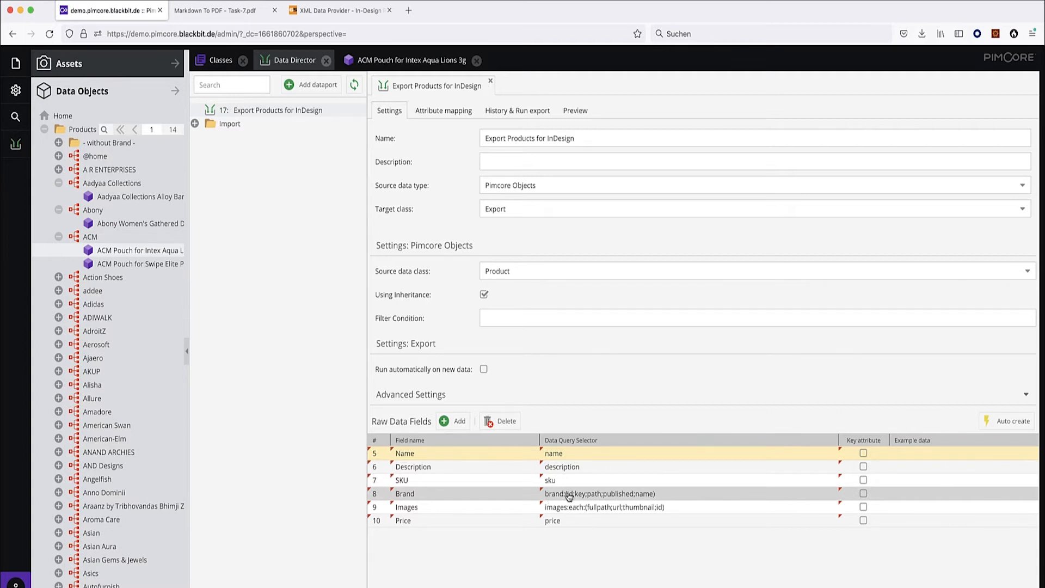
Change the Brand query to brand:Name and Images to images:each:(url), then save.
{"action": "double_click", "coordinate": [634, 495]}
{"action": "left_click_drag", "start_coordinate": [635, 495], "coordinate": [567, 498]}
{"action": "type", "text": "Name:"}
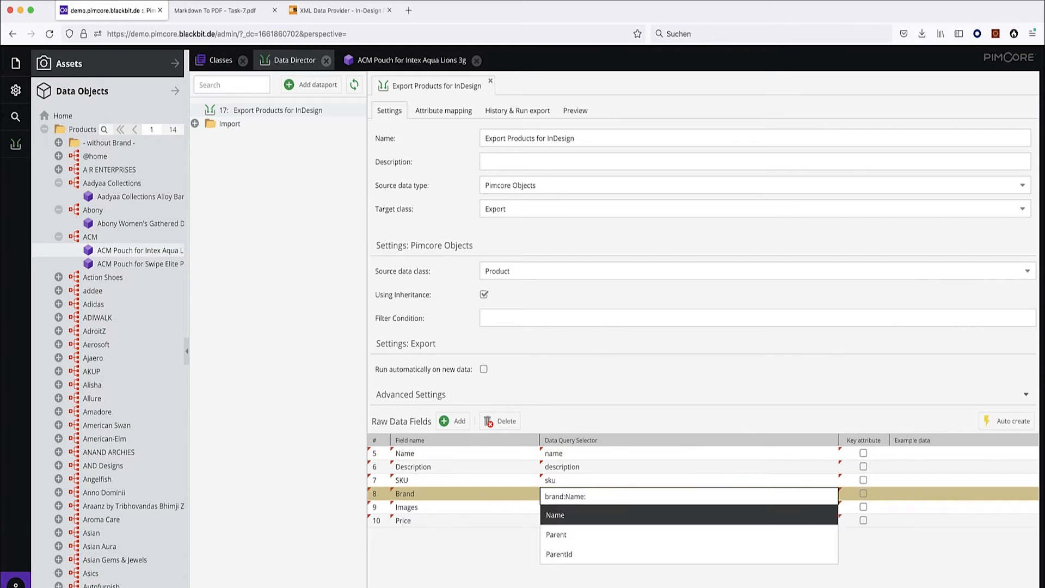
{"action": "key", "text": "BackSpace"}
{"action": "key", "text": "Return"}
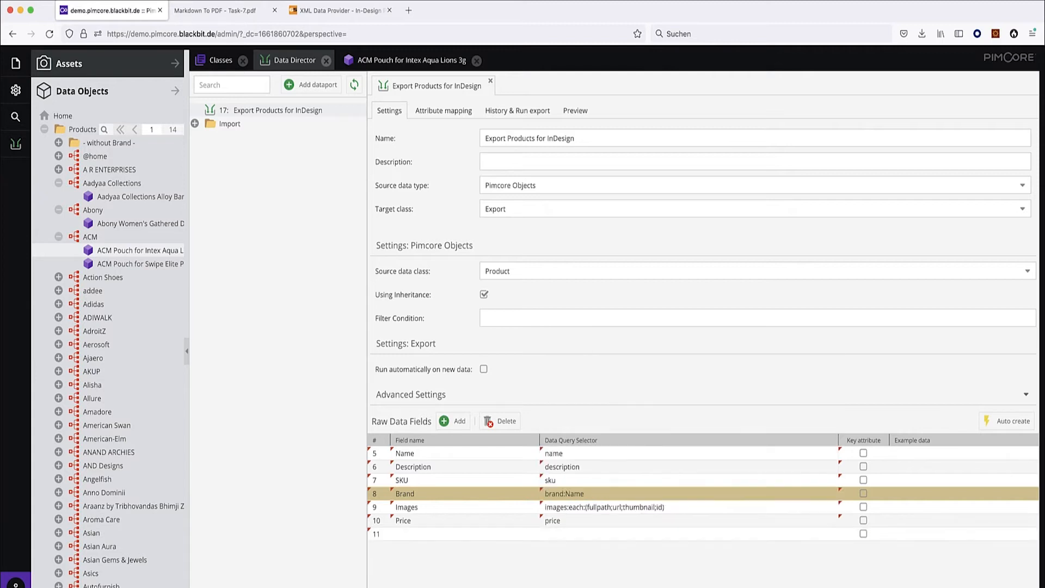
{"action": "left_click", "coordinate": [601, 510]}
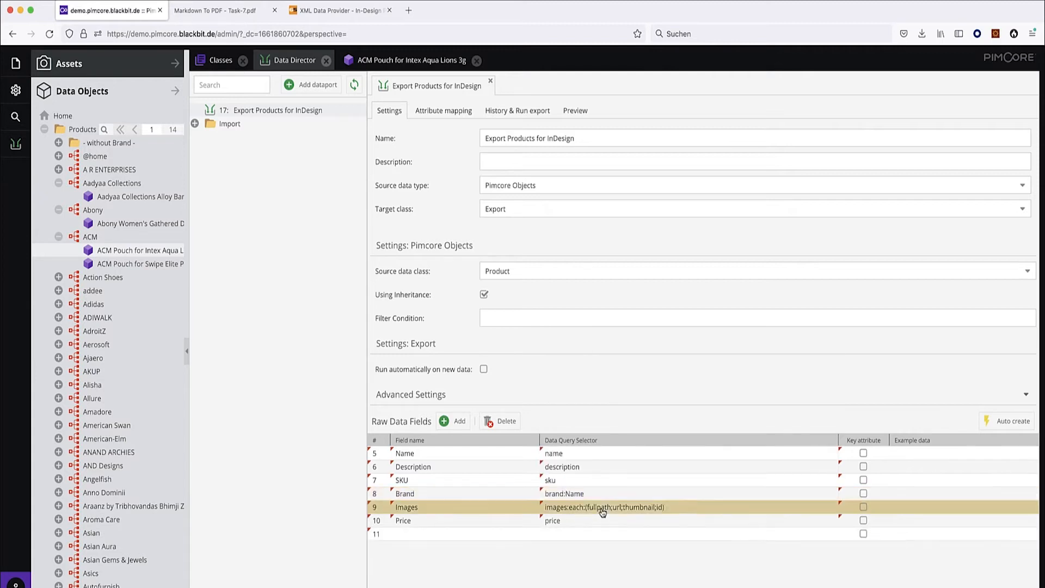
{"action": "mouse_move", "coordinate": [615, 510]}
{"action": "left_mouse_down"}
{"action": "mouse_move", "coordinate": [594, 509]}
{"action": "mouse_move", "coordinate": [614, 510]}
{"action": "left_mouse_up"}
{"action": "key", "text": "BackSpace"}
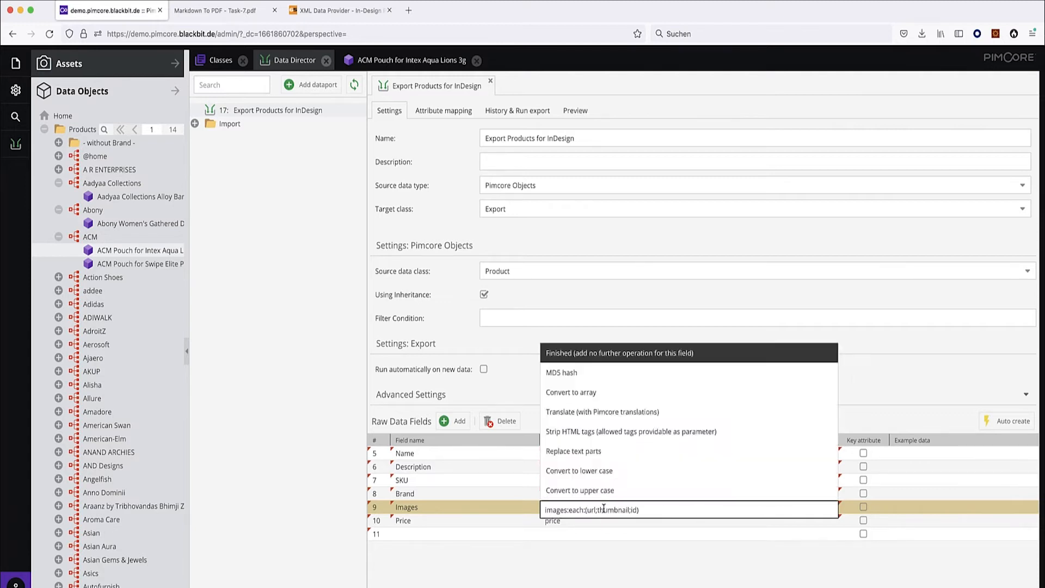
{"action": "left_click_drag", "start_coordinate": [596, 510], "coordinate": [634, 508]}
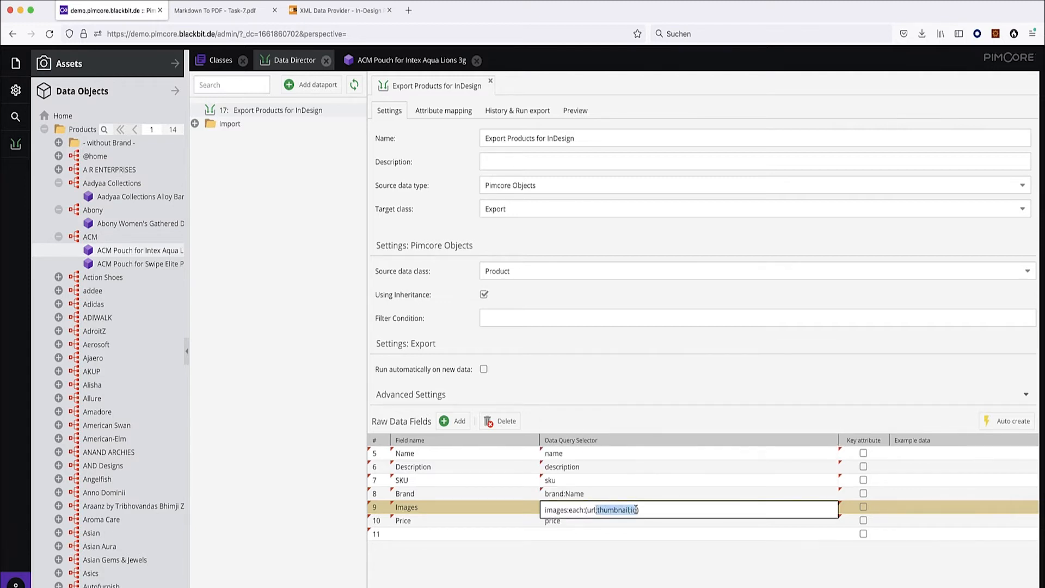
{"action": "key", "text": "BackSpace"}
{"action": "key", "text": "Return"}
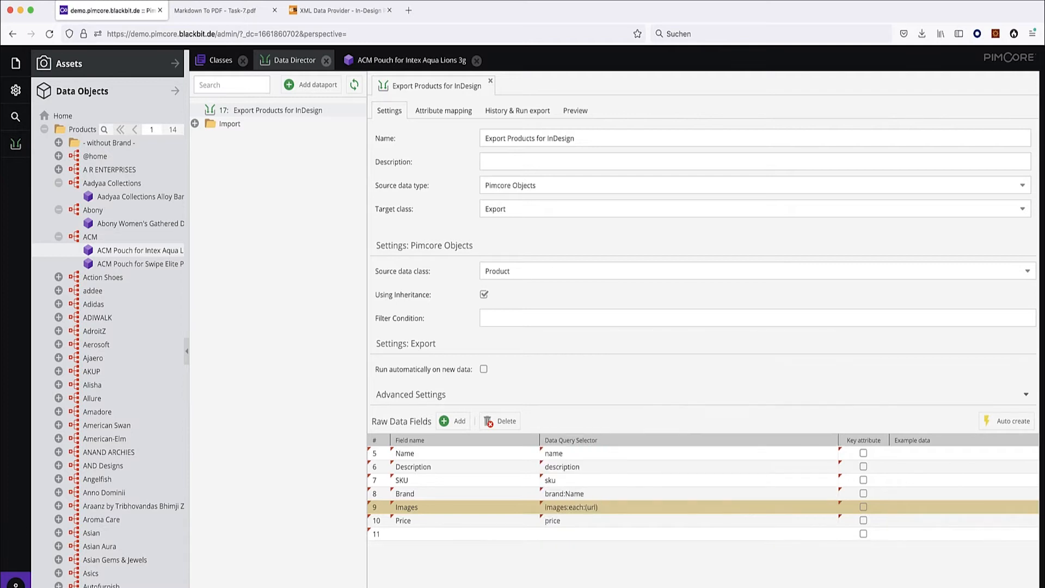
{"action": "key", "text": "ctrl+s"}
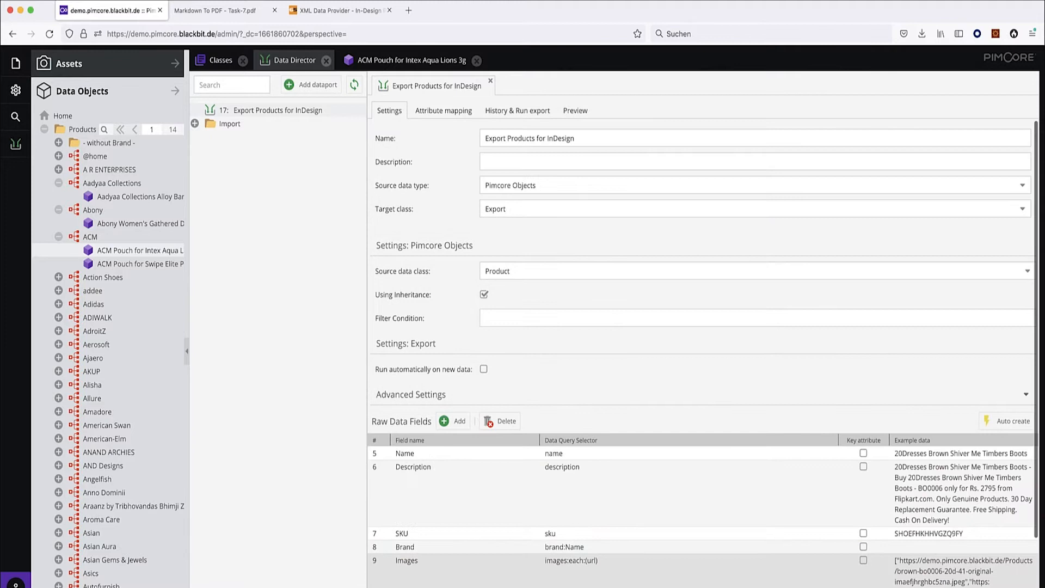
Make SKU the key attribute and save the dataport.
{"action": "scroll", "coordinate": [865, 435], "scroll_direction": "down", "scroll_amount": 3}
{"action": "left_click", "coordinate": [863, 453]}
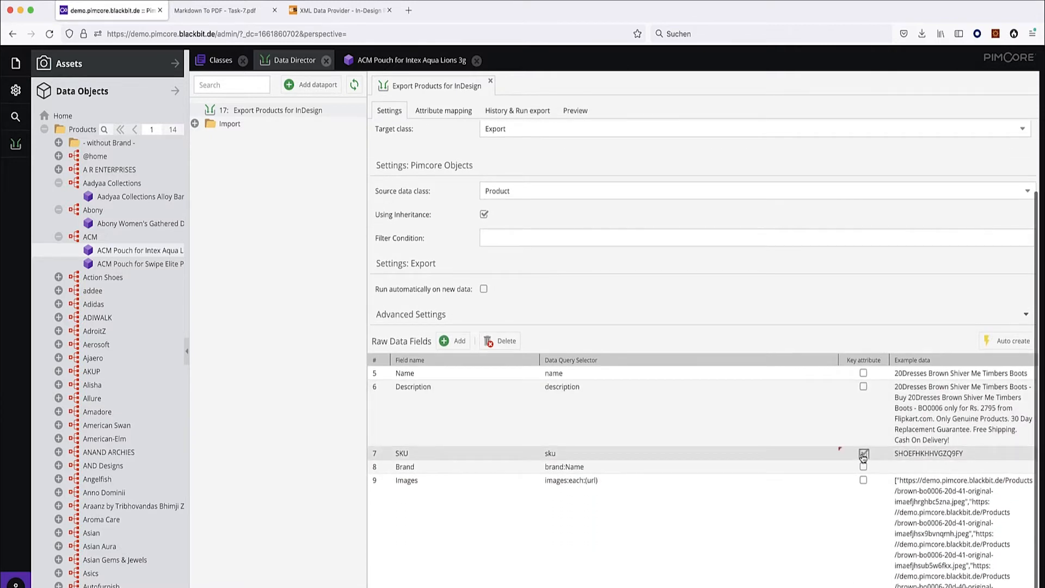
{"action": "key", "text": "ctrl+s"}
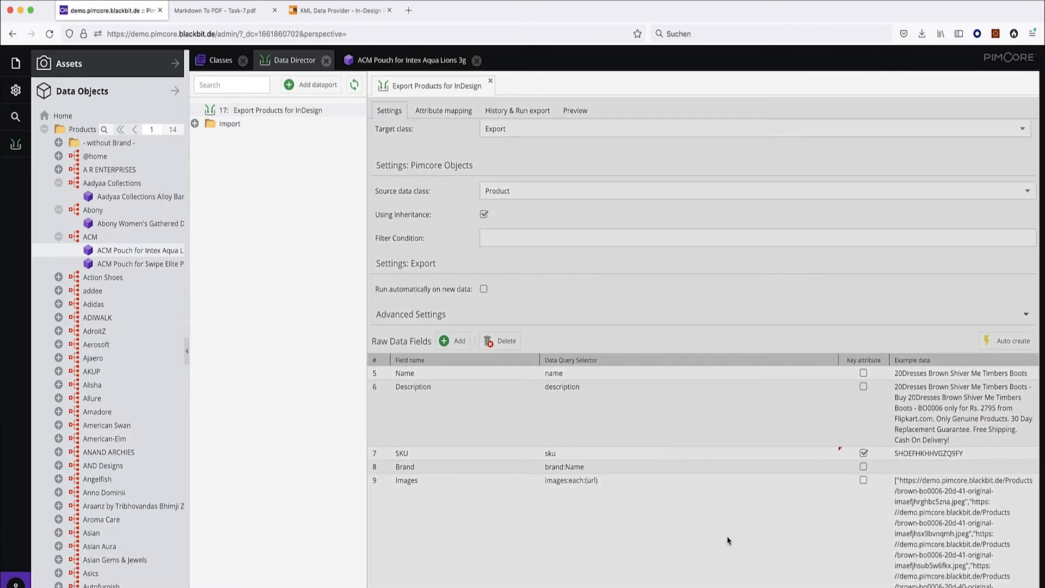
{"action": "scroll", "coordinate": [777, 474], "scroll_direction": "down", "scroll_amount": 4}
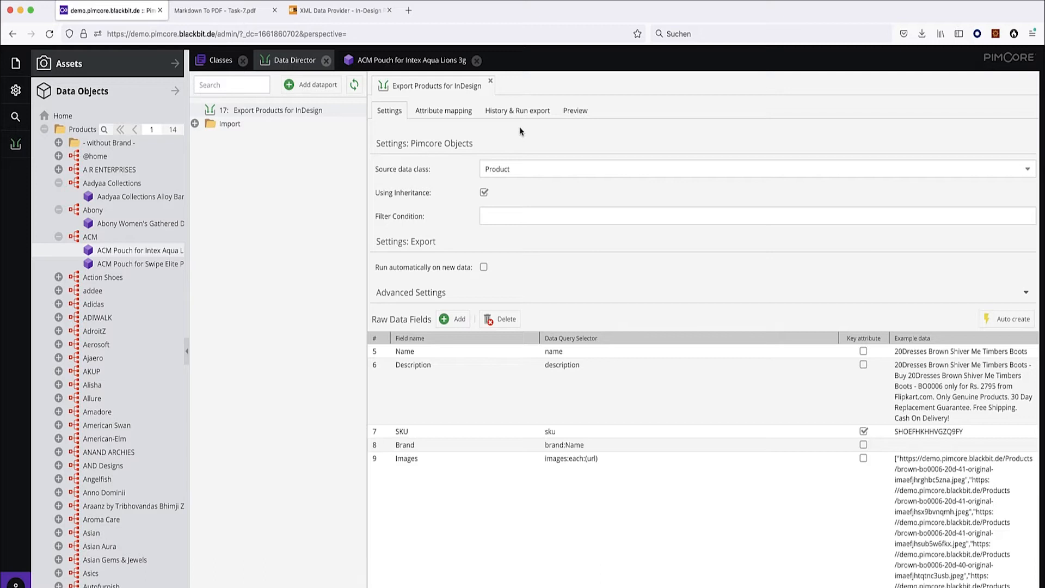
{"action": "left_click", "coordinate": [517, 110]}
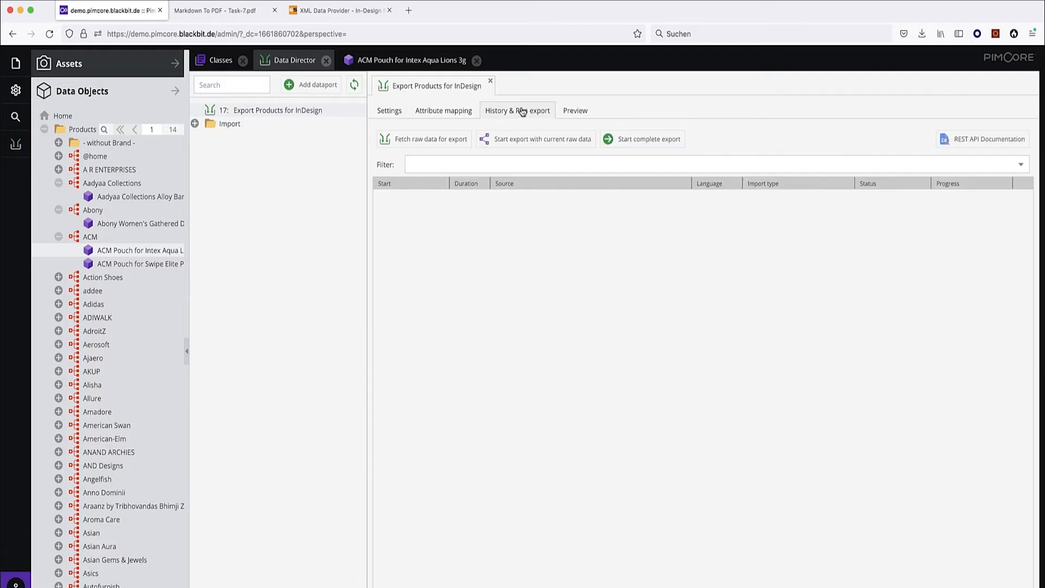
Fetch raw export data for all 1458 products and view the attribute mapping.
{"action": "left_click", "coordinate": [417, 141]}
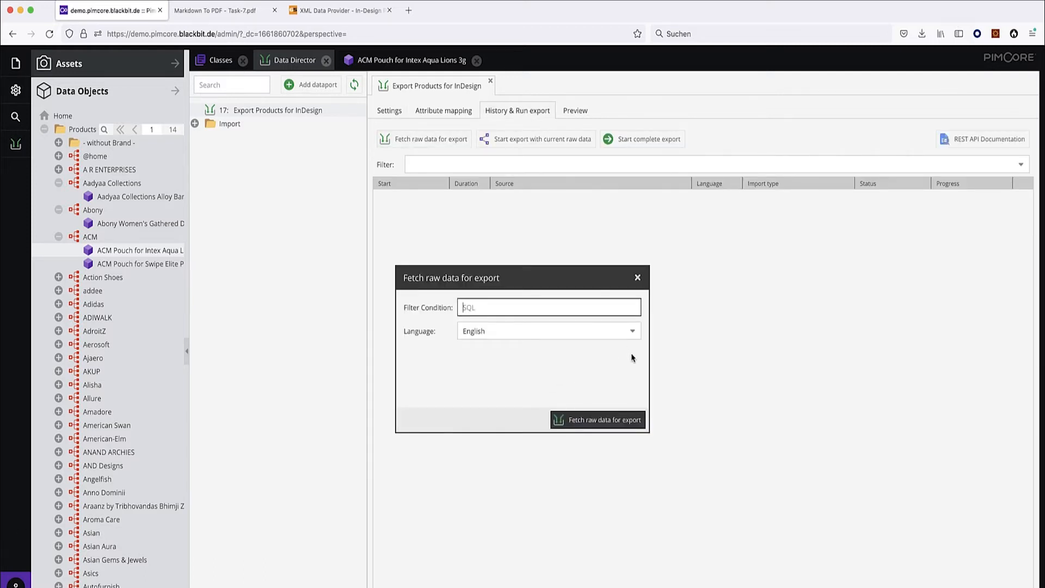
{"action": "left_click", "coordinate": [599, 422]}
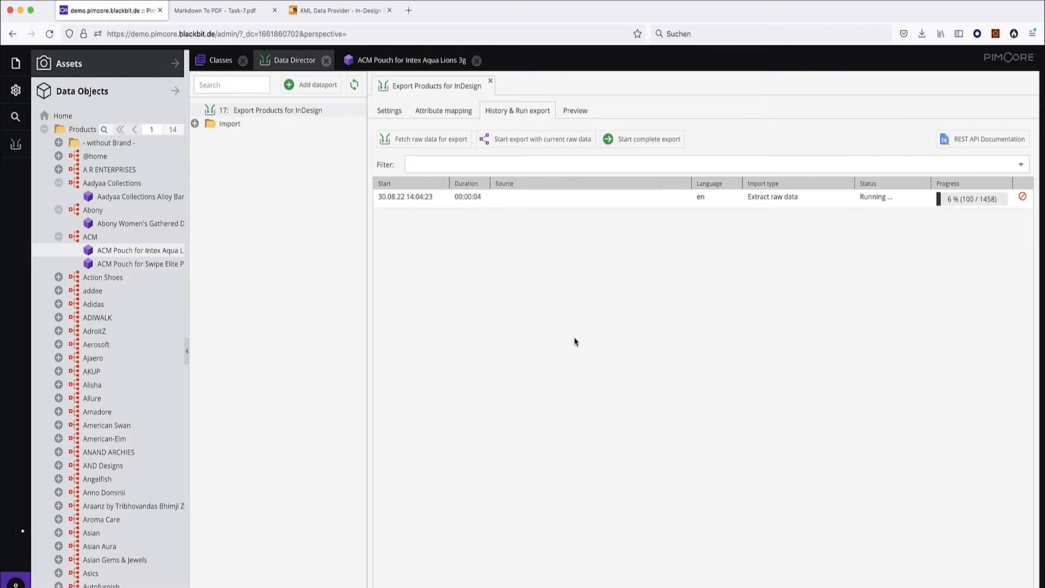
{"action": "left_click", "coordinate": [444, 110]}
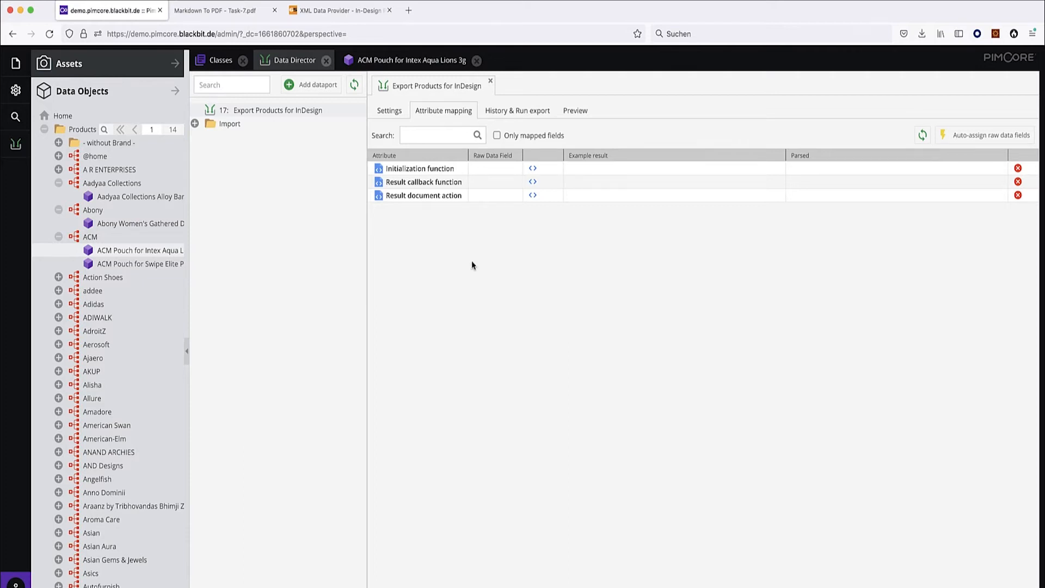
Set the Result callback function to the 'Output raw data as XML' template and save.
{"action": "left_click", "coordinate": [340, 13]}
{"action": "left_click_drag", "start_coordinate": [212, 199], "coordinate": [256, 197]}
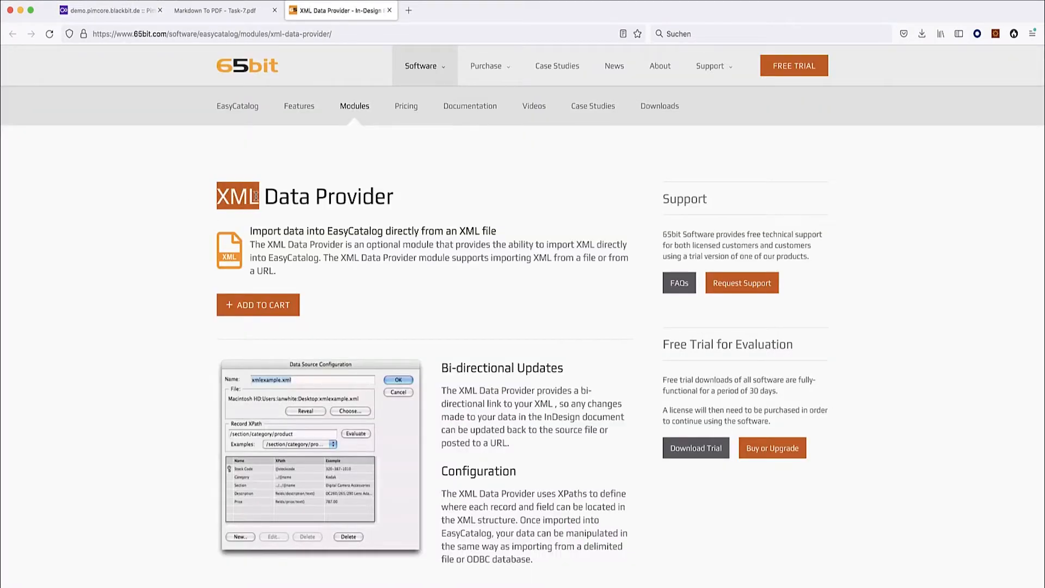
{"action": "left_click", "coordinate": [108, 12]}
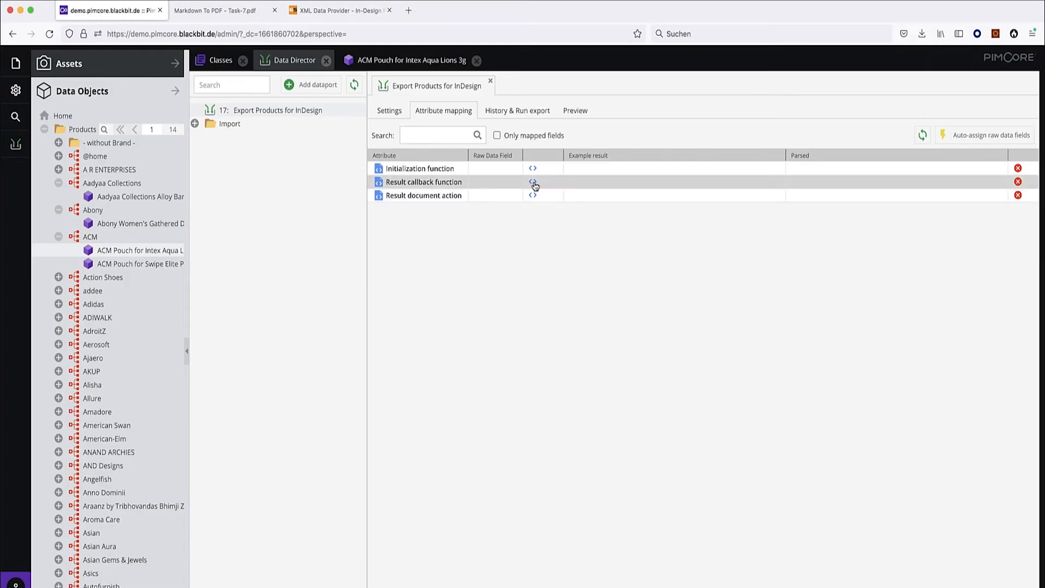
{"action": "left_click", "coordinate": [533, 182]}
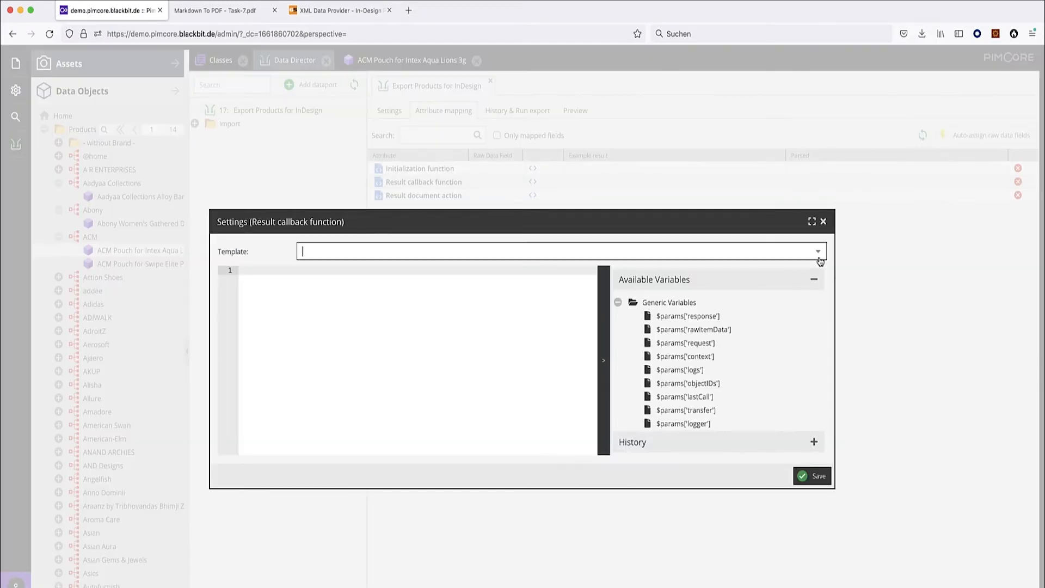
{"action": "left_click", "coordinate": [363, 249]}
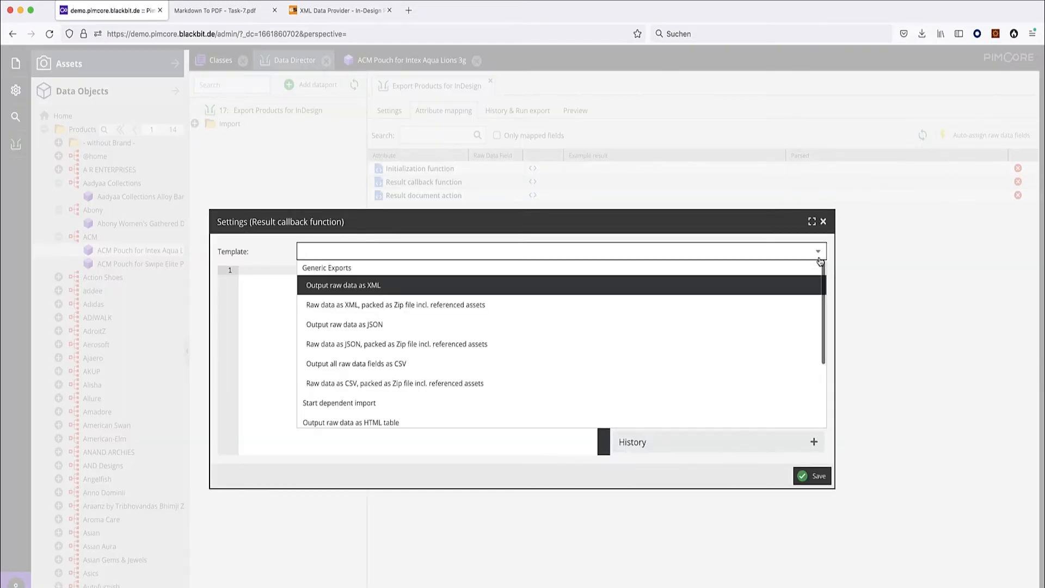
{"action": "left_click", "coordinate": [362, 286]}
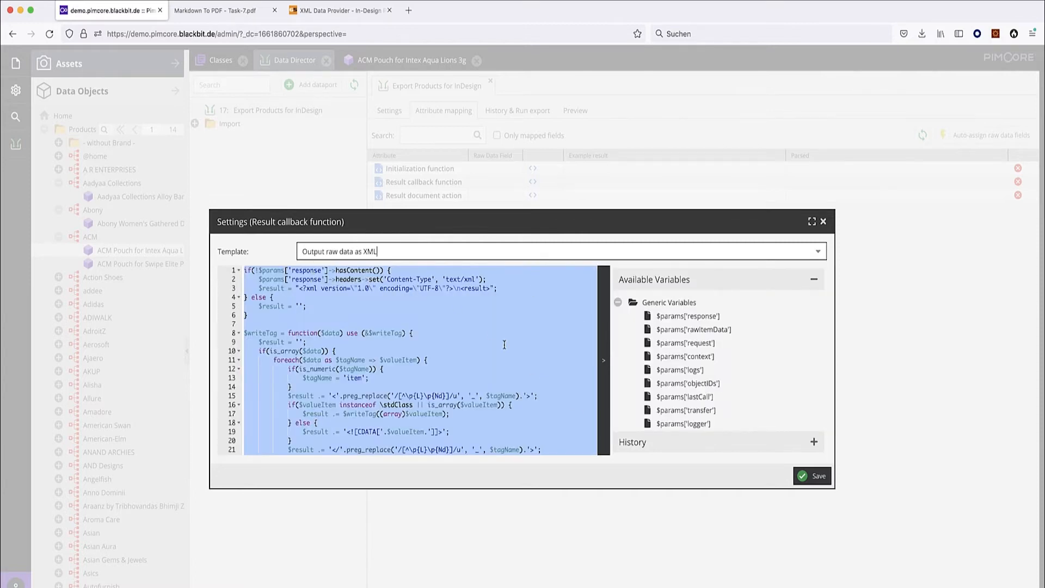
{"action": "left_click", "coordinate": [816, 477]}
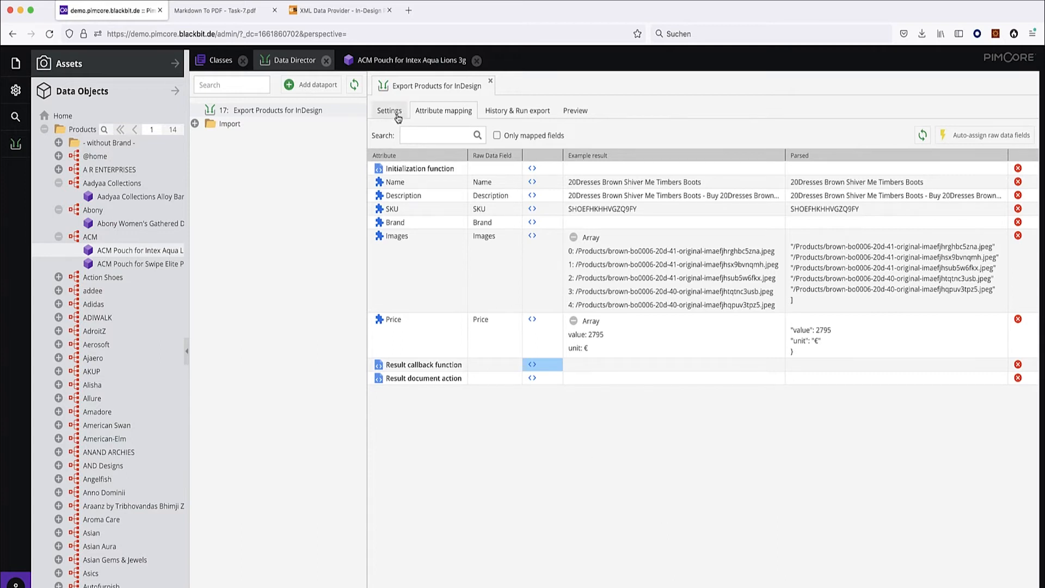
Review the export's Settings and Preview tabs before returning to the attribute mapping.
{"action": "left_click", "coordinate": [389, 111]}
{"action": "left_click", "coordinate": [439, 115]}
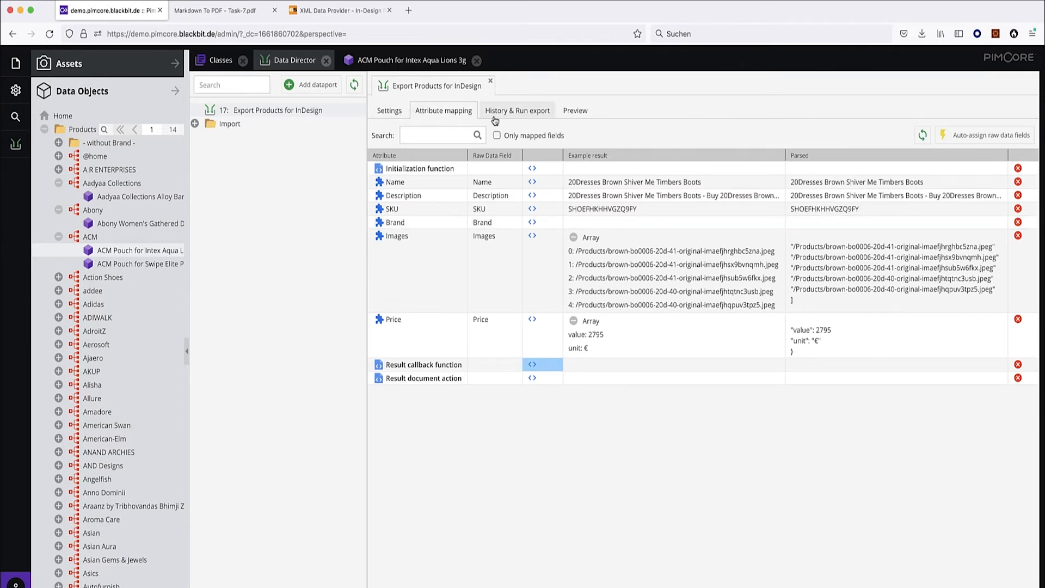
{"action": "left_click", "coordinate": [575, 112]}
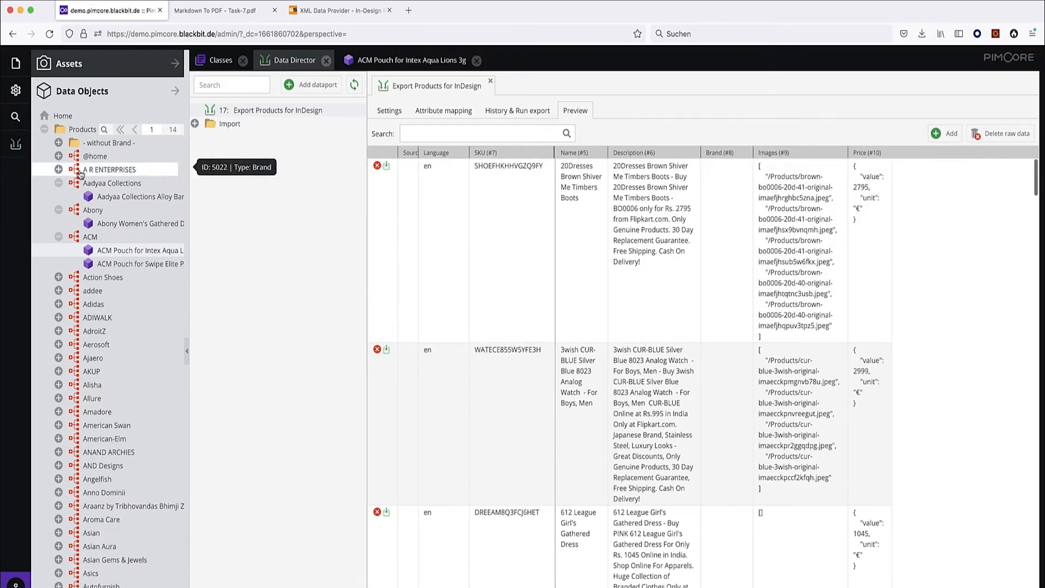
{"action": "left_click", "coordinate": [59, 142]}
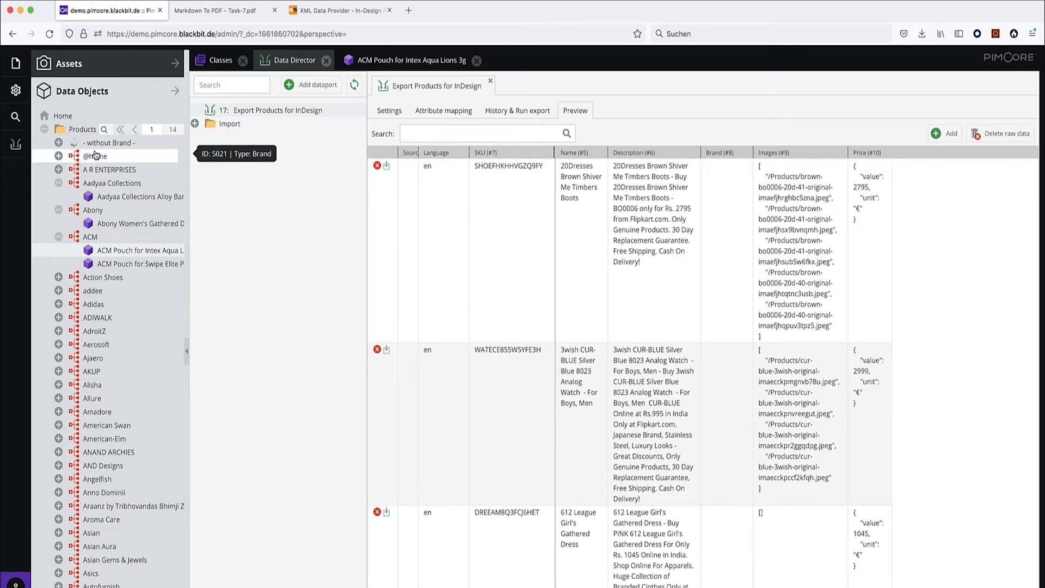
{"action": "left_click", "coordinate": [59, 143]}
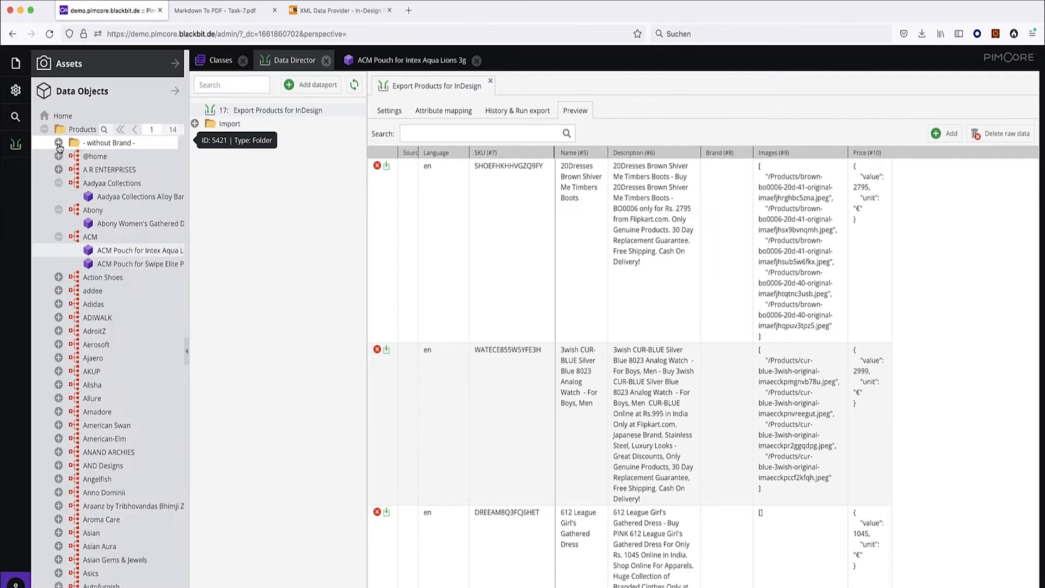
{"action": "left_click", "coordinate": [444, 110]}
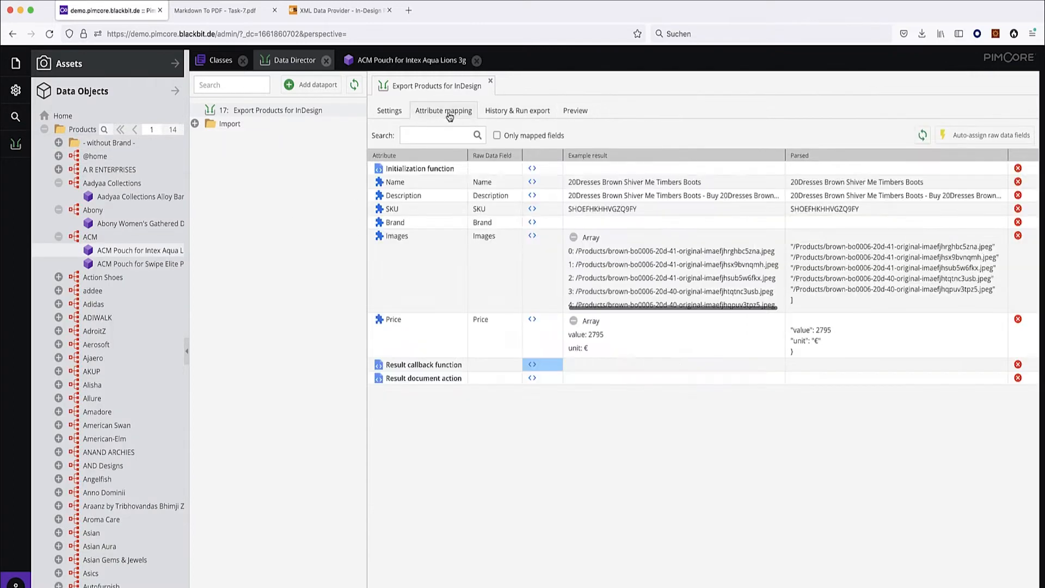
Pick an Aadyaa Collections brand for the Brand row's example result, then view run history.
{"action": "left_click", "coordinate": [774, 224]}
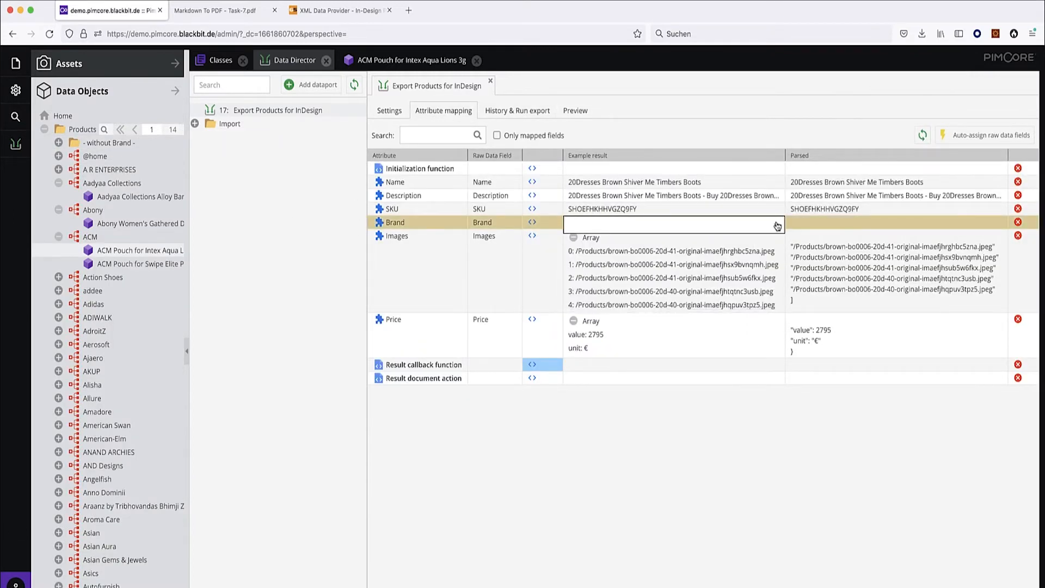
{"action": "left_click", "coordinate": [777, 226]}
{"action": "left_click", "coordinate": [609, 290]}
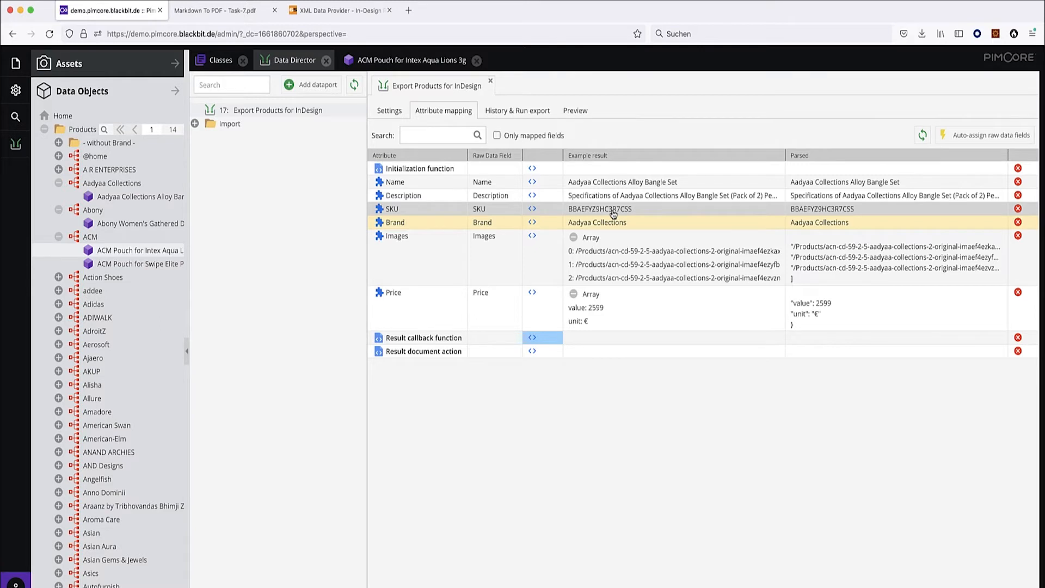
{"action": "left_click", "coordinate": [512, 114]}
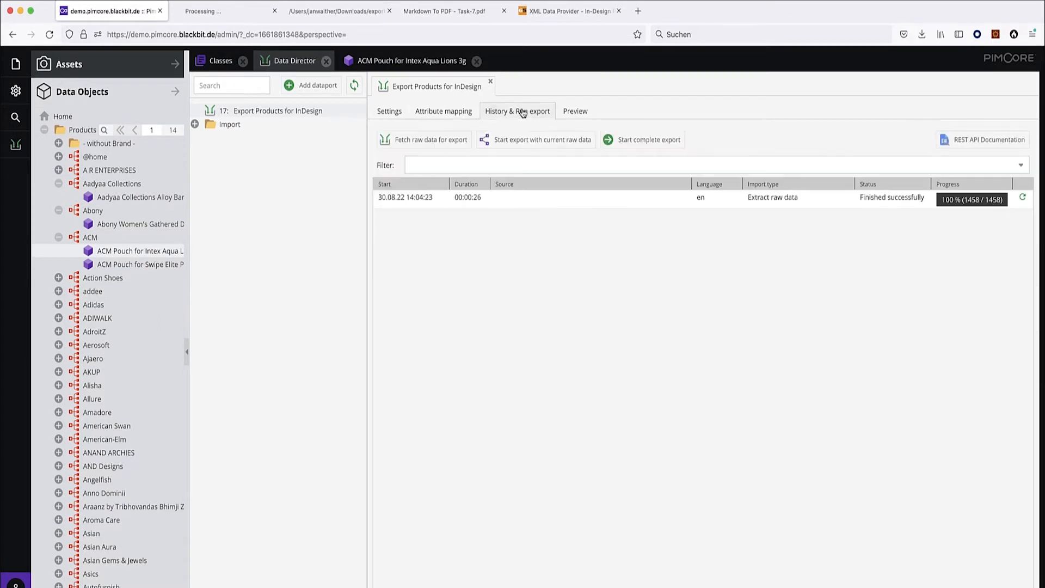
Run a complete English export and open export-products-for-indesign_2022-08-30_14-11-49.xml in Firefox.
{"action": "left_click", "coordinate": [649, 142]}
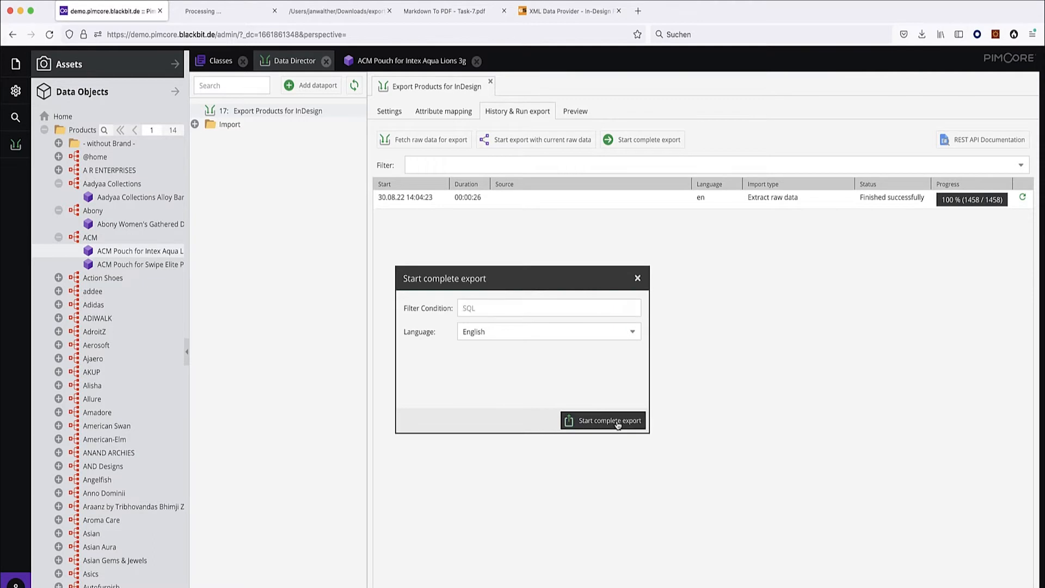
{"action": "left_click", "coordinate": [617, 420]}
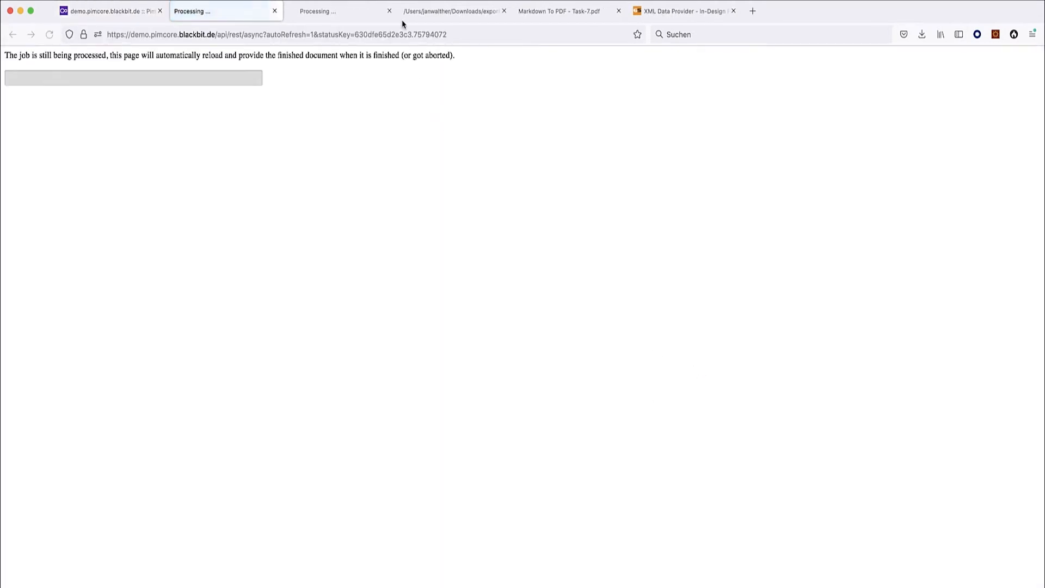
{"action": "left_click", "coordinate": [389, 11]}
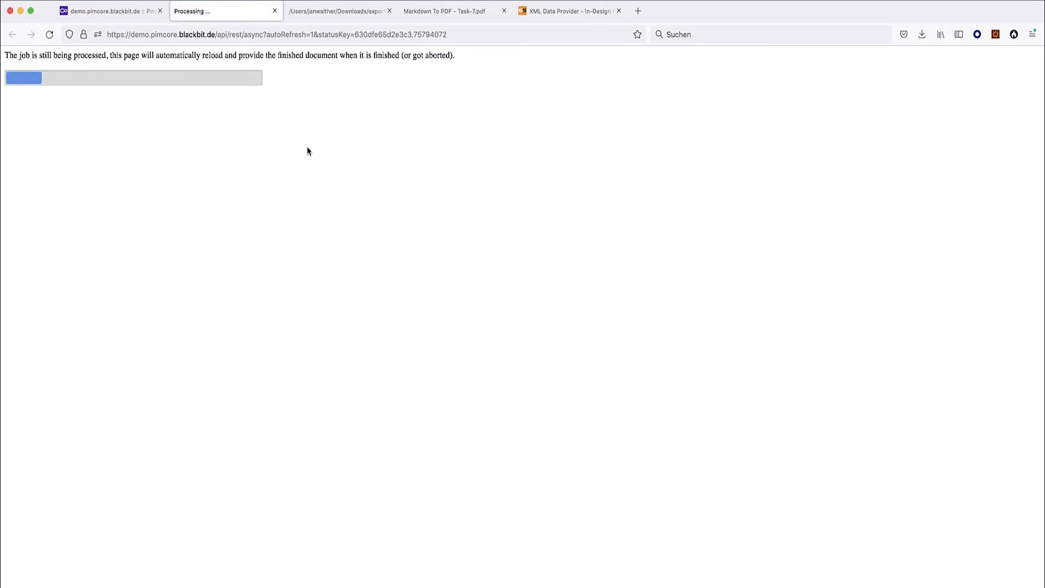
{"action": "left_click", "coordinate": [107, 11]}
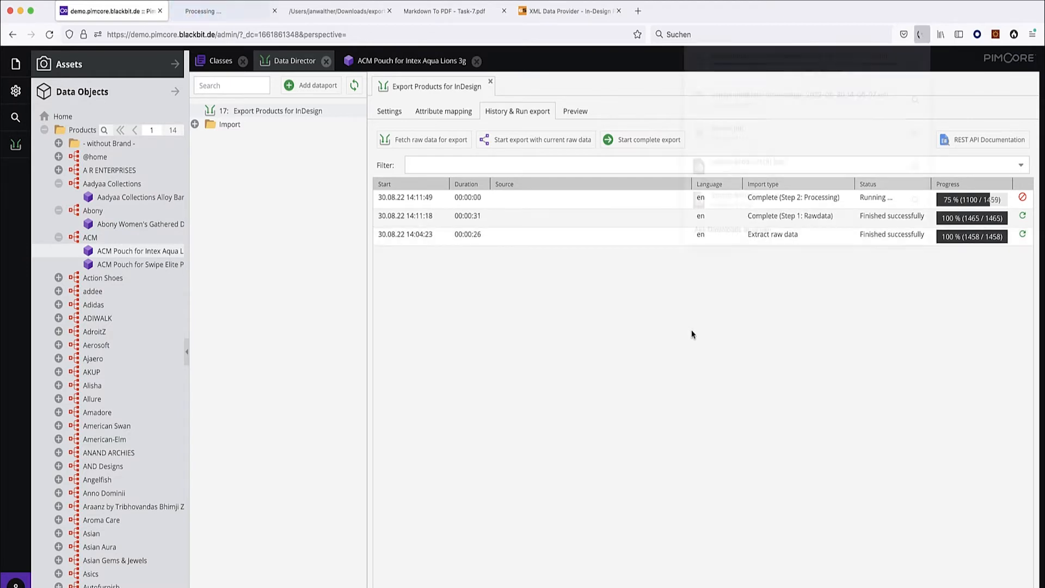
{"action": "left_click", "coordinate": [772, 64]}
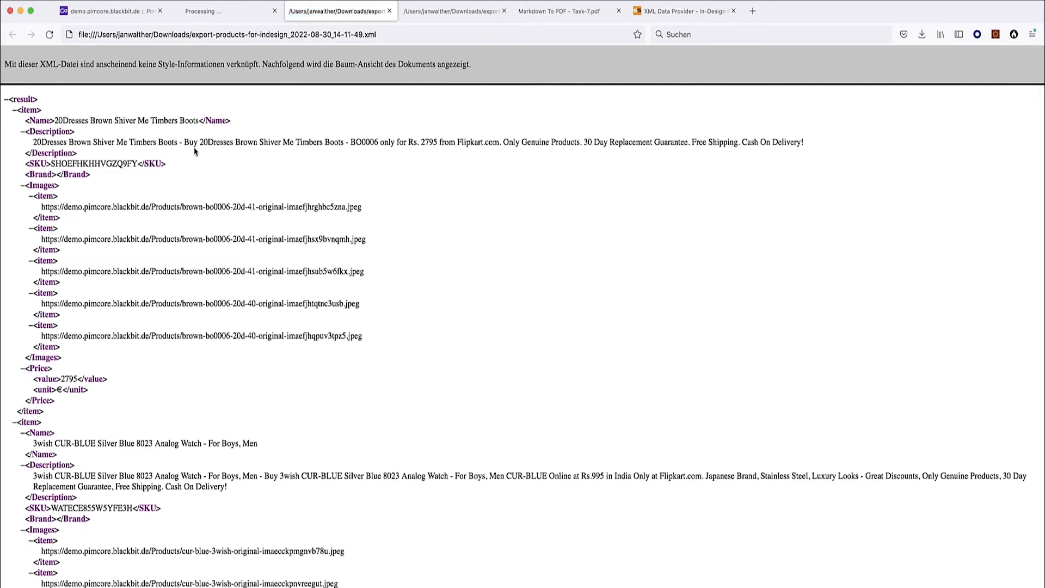
Inspect the XML tree, checking the first item's Name and empty Brand values.
{"action": "left_click", "coordinate": [6, 99]}
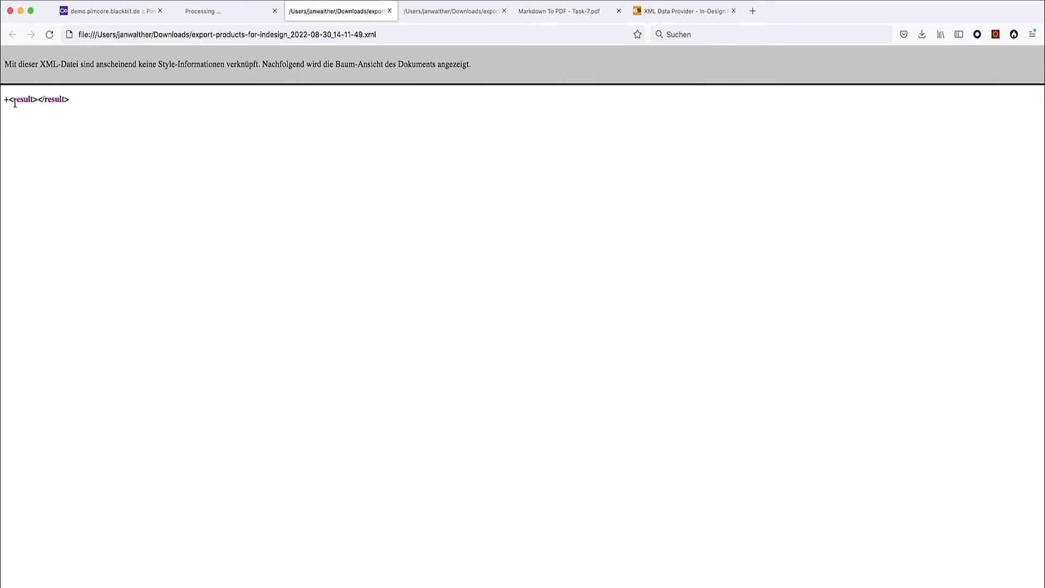
{"action": "left_click", "coordinate": [7, 100]}
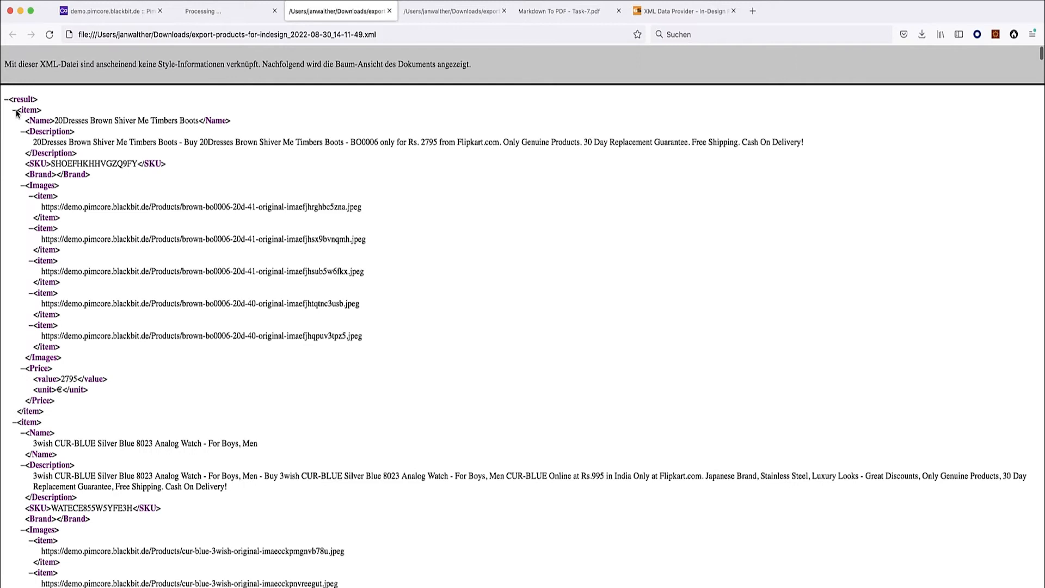
{"action": "left_click", "coordinate": [15, 110]}
{"action": "left_click", "coordinate": [16, 121]}
{"action": "left_click", "coordinate": [16, 121]}
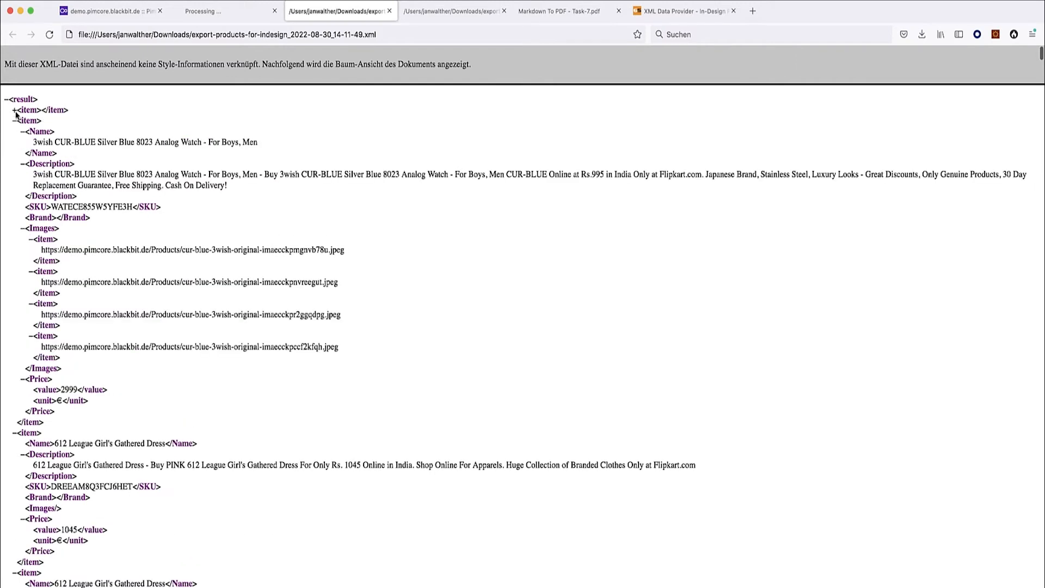
{"action": "left_click", "coordinate": [16, 110]}
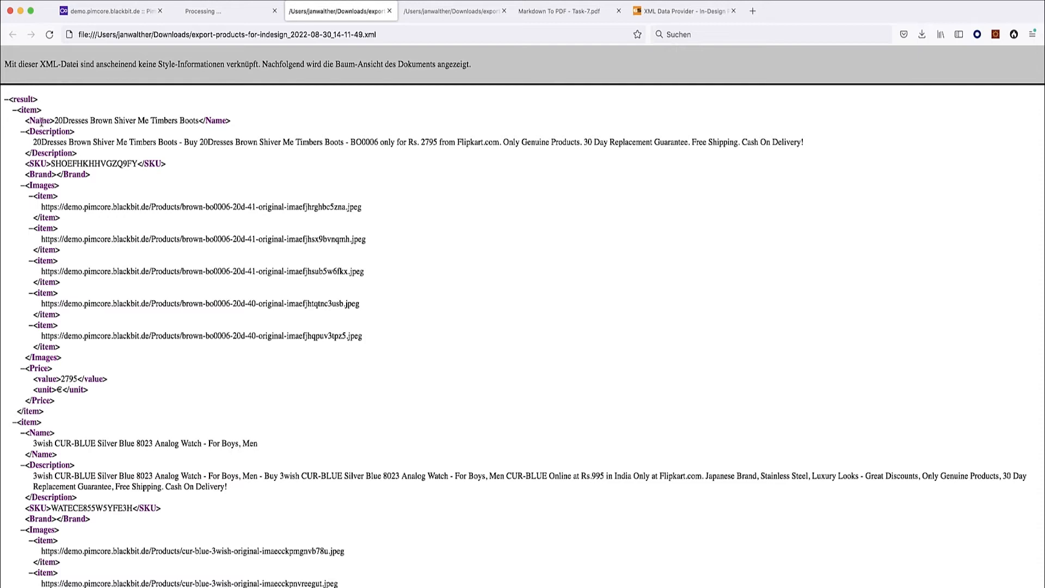
{"action": "left_click_drag", "start_coordinate": [50, 119], "coordinate": [30, 120]}
{"action": "left_click_drag", "start_coordinate": [55, 118], "coordinate": [132, 118]}
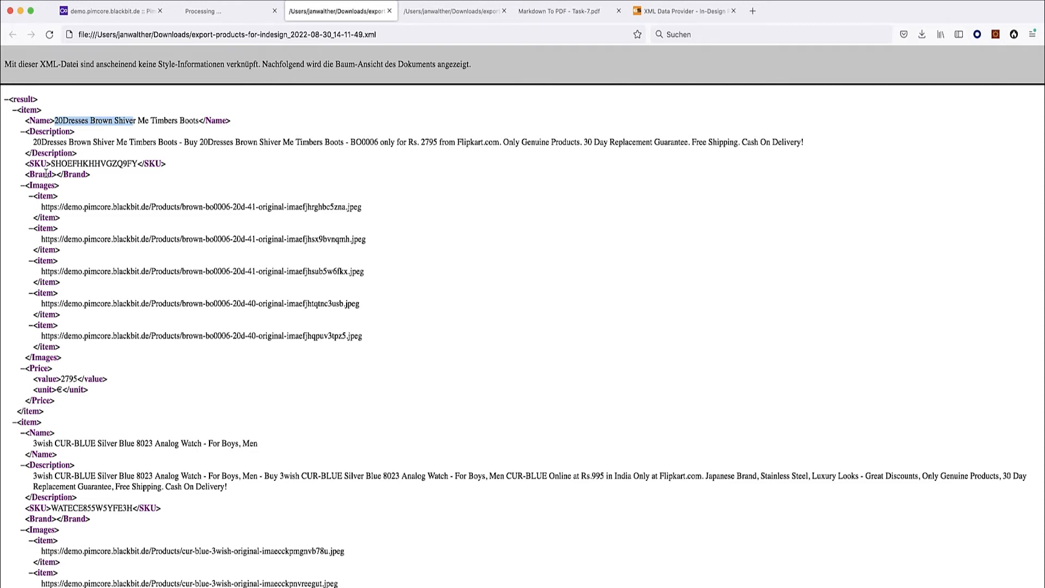
{"action": "left_click_drag", "start_coordinate": [51, 174], "coordinate": [87, 174]}
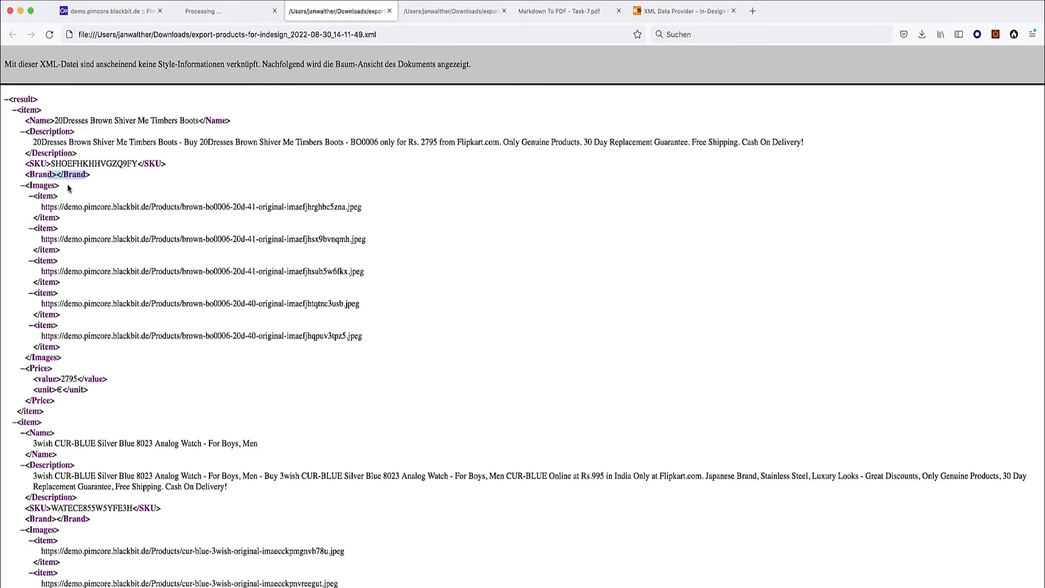
Open the first boot image URL in a new tab to verify it, then close it.
{"action": "left_click_drag", "start_coordinate": [42, 208], "coordinate": [372, 216]}
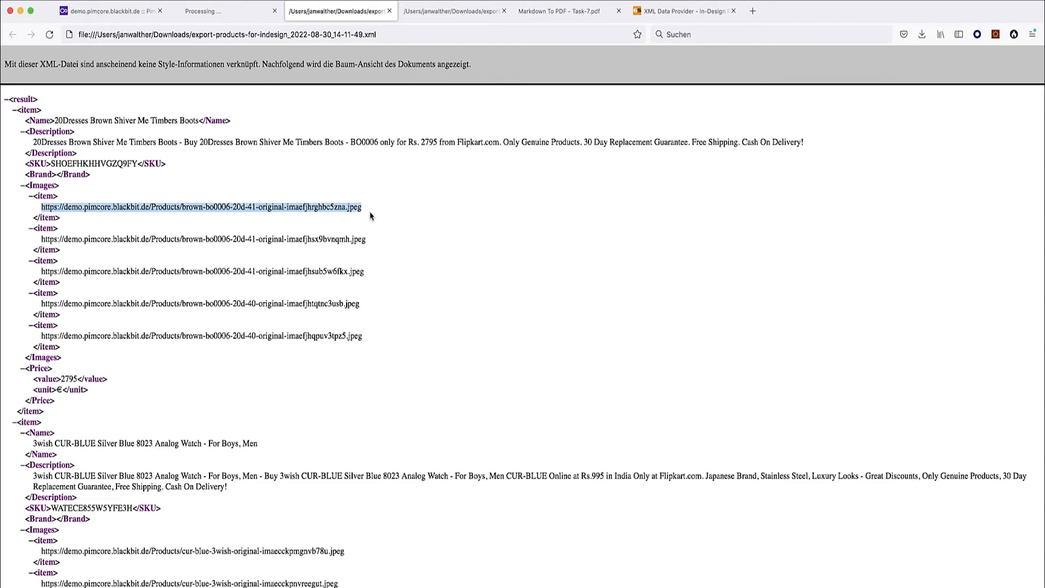
{"action": "key", "text": "super+c"}
{"action": "key", "text": "super+t"}
{"action": "key", "text": "super+v"}
{"action": "key", "text": "Return"}
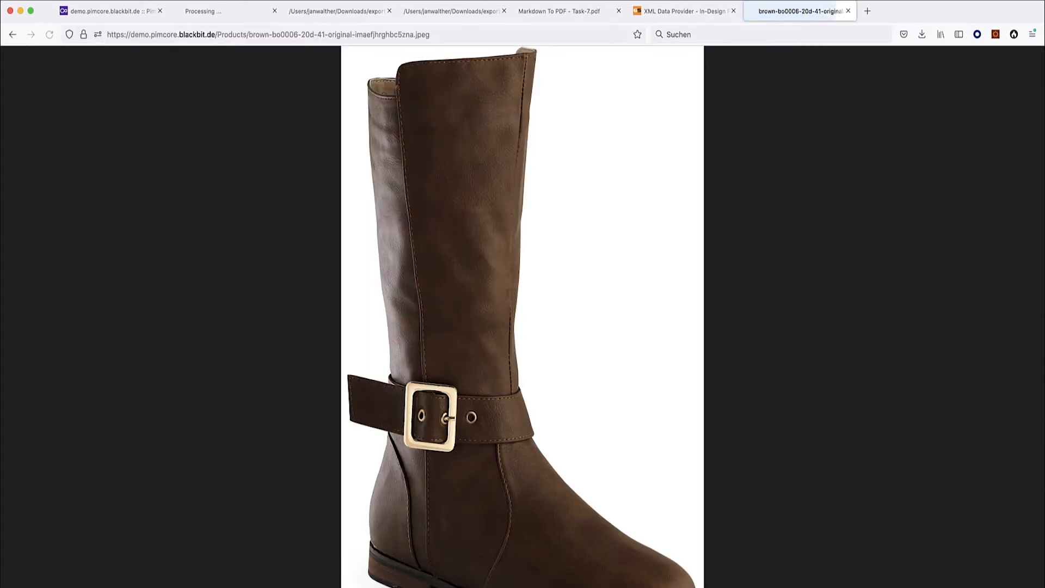
{"action": "left_click", "coordinate": [848, 11]}
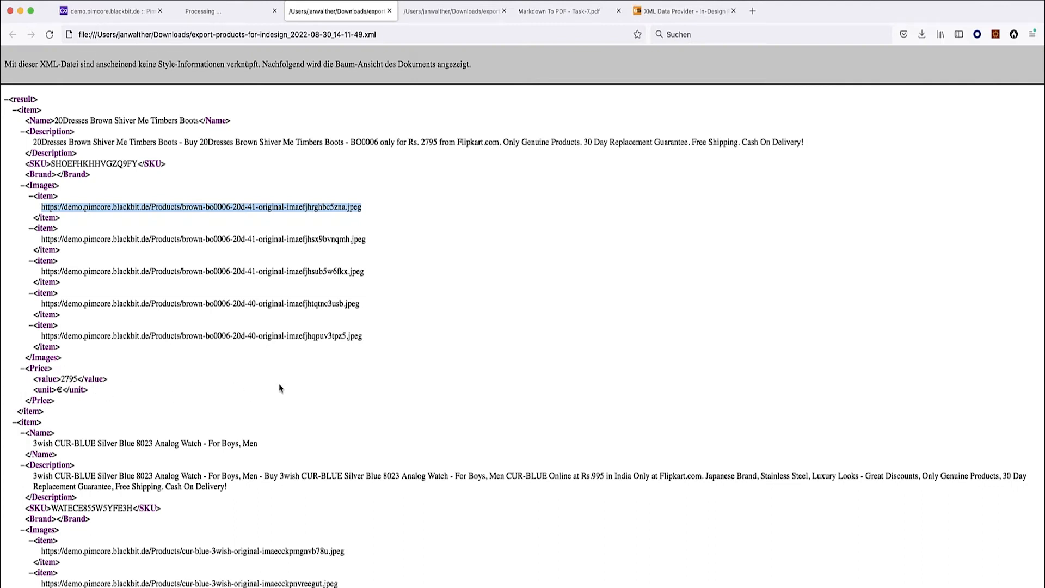
{"action": "left_click", "coordinate": [14, 110]}
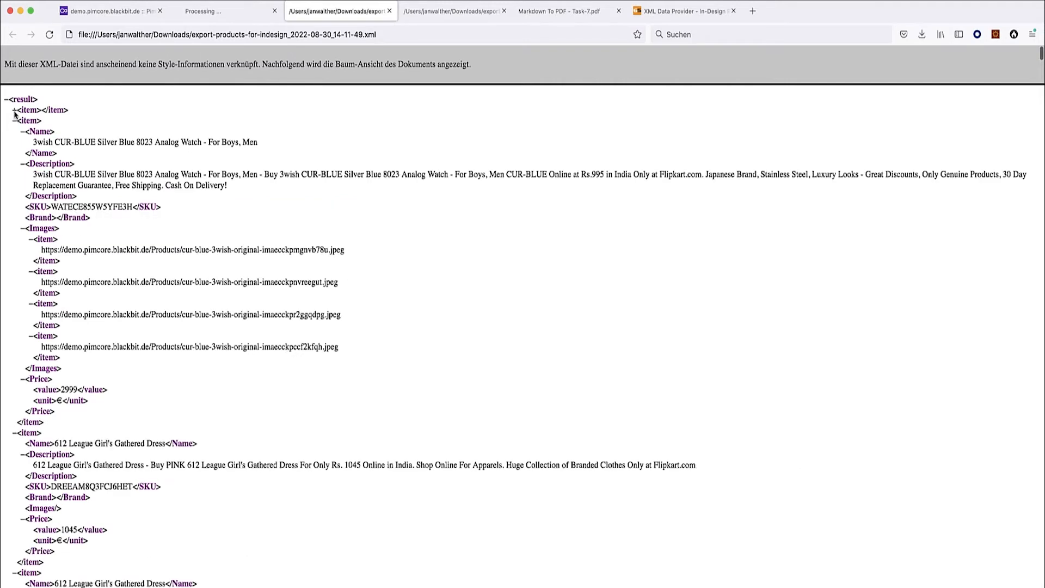
{"action": "left_click", "coordinate": [15, 121]}
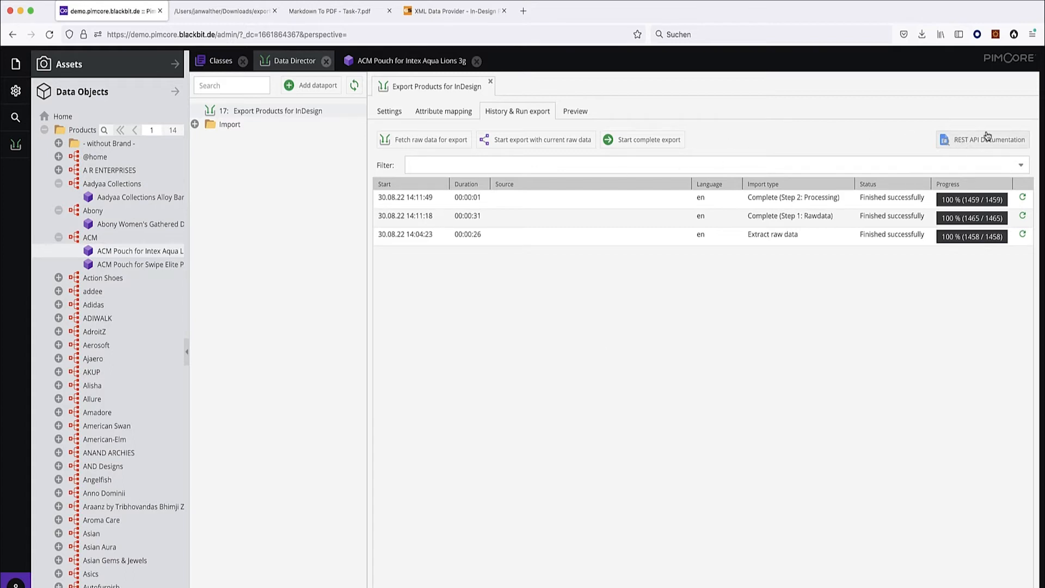
Open the dataport's REST API documentation and copy the GET /api/rest/export endpoint path.
{"action": "left_click", "coordinate": [974, 142]}
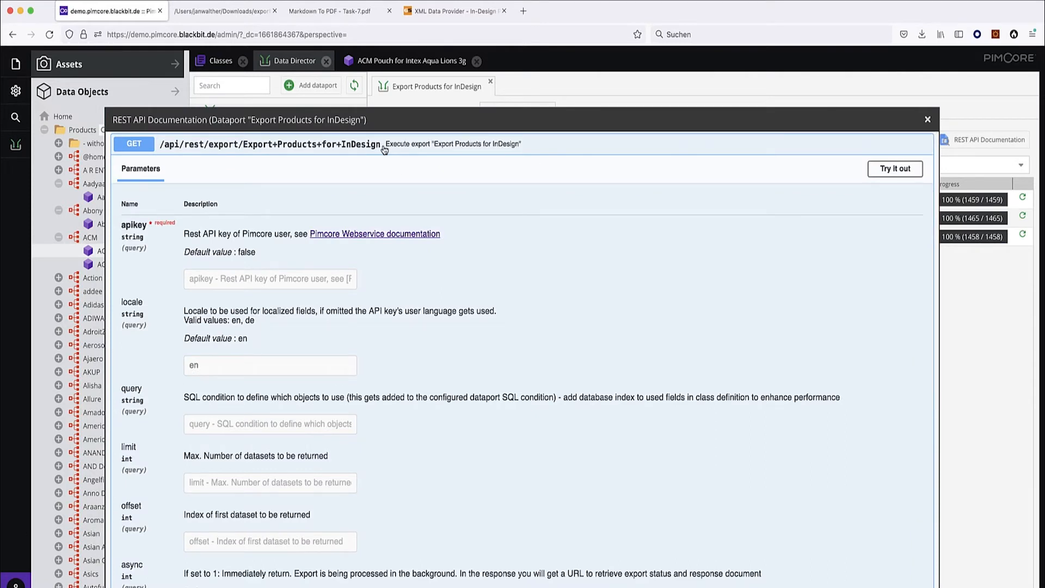
{"action": "mouse_move", "coordinate": [383, 148]}
{"action": "left_mouse_down"}
{"action": "mouse_move", "coordinate": [158, 152]}
{"action": "mouse_move", "coordinate": [383, 145]}
{"action": "left_mouse_up"}
{"action": "left_click", "coordinate": [160, 150]}
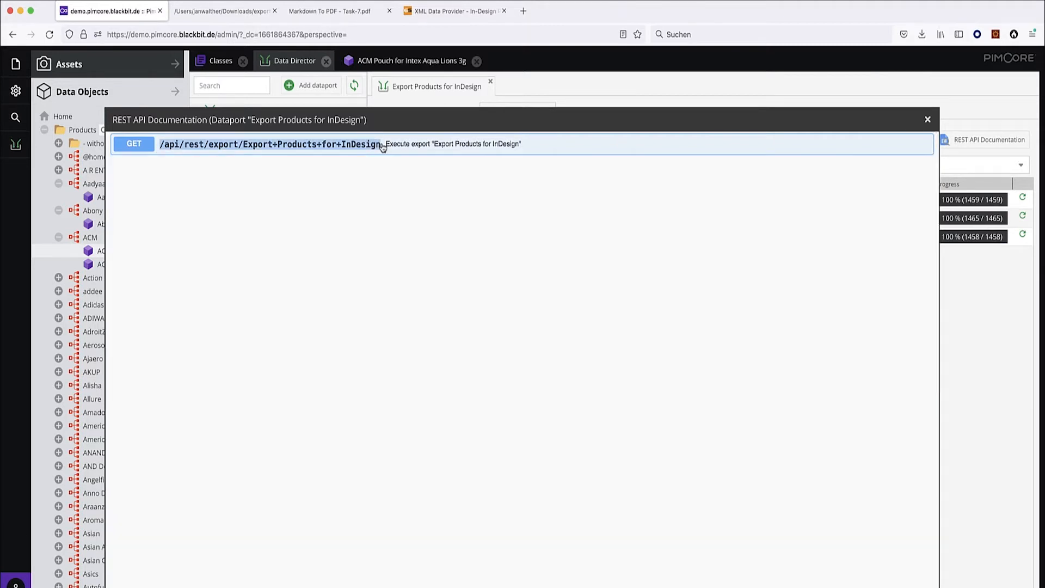
{"action": "left_click", "coordinate": [174, 29]}
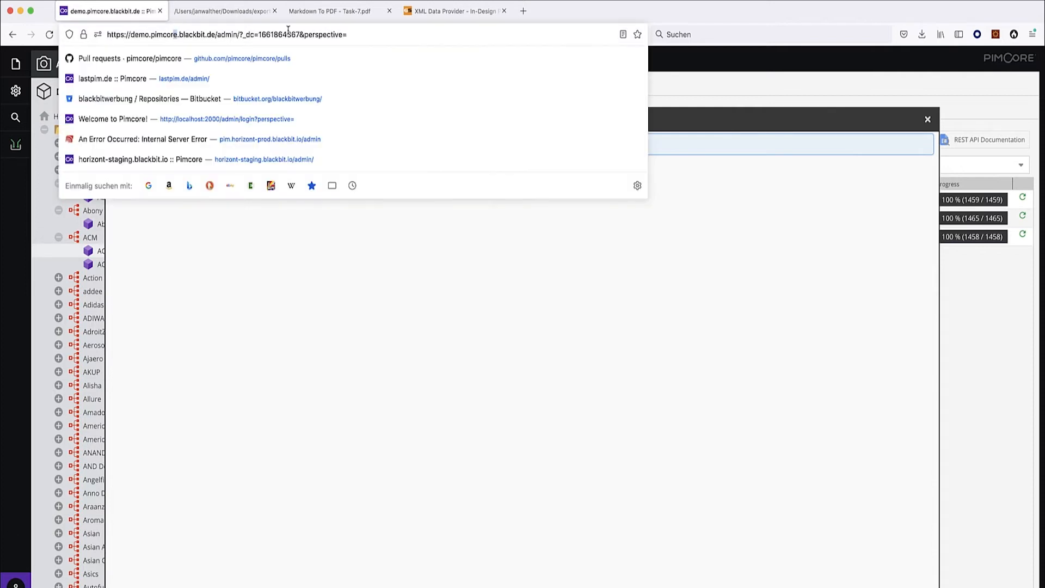
Swap the endpoint path into the Pimcore address, copy it, and load it in a new tab to run the export.
{"action": "left_click_drag", "start_coordinate": [214, 34], "coordinate": [413, 34]}
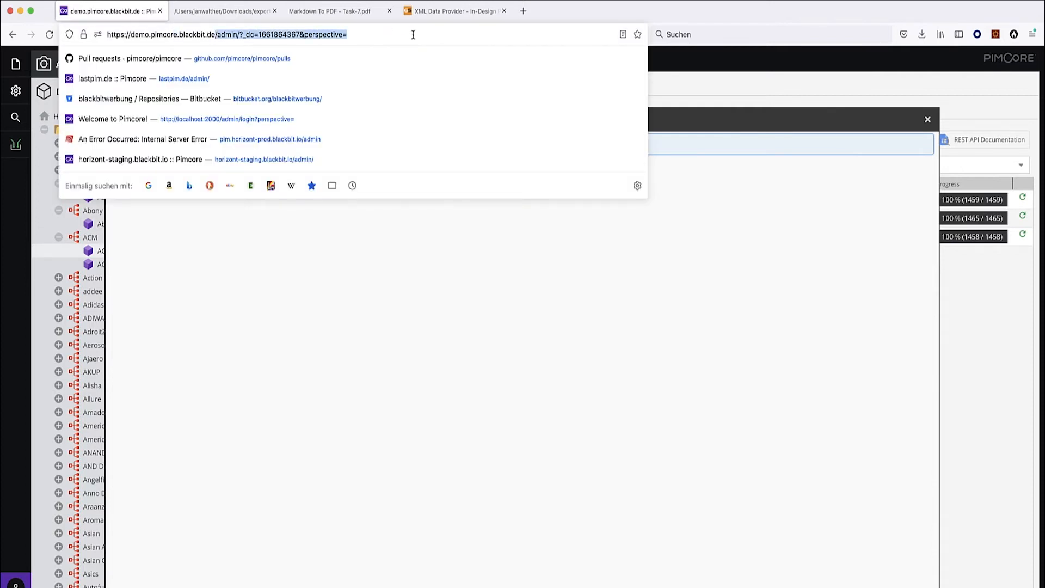
{"action": "key", "text": "super+v"}
{"action": "key", "text": "super+a"}
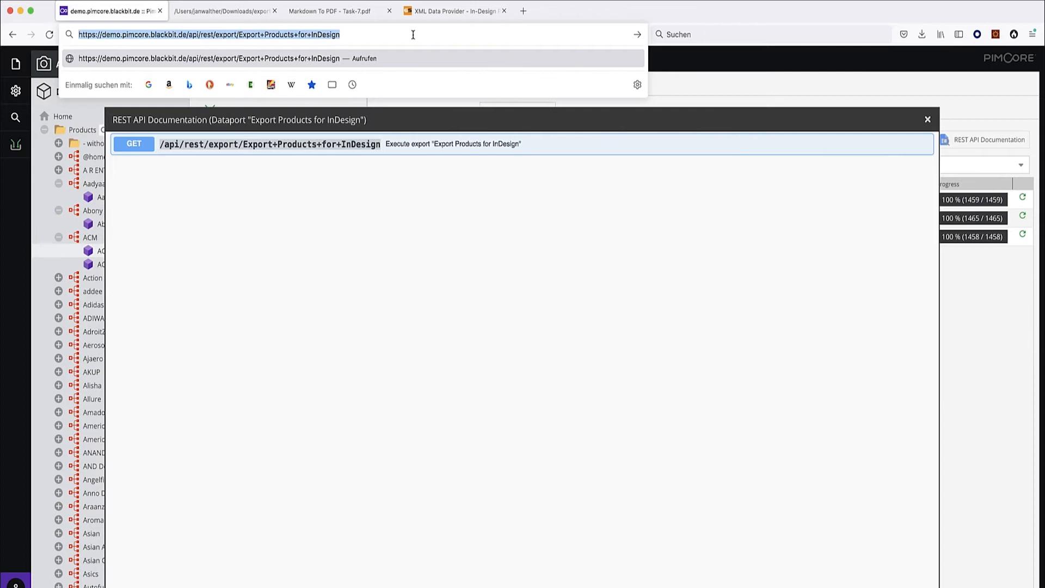
{"action": "key", "text": "super+c"}
{"action": "key", "text": "super+t"}
{"action": "key", "text": "super+v"}
{"action": "key", "text": "Return"}
{"action": "left_click_drag", "start_coordinate": [546, 8], "coordinate": [223, 10]}
Close the API documentation, view the new 15-05-50 export XML, then return to the dataport settings.
{"action": "left_click", "coordinate": [108, 12]}
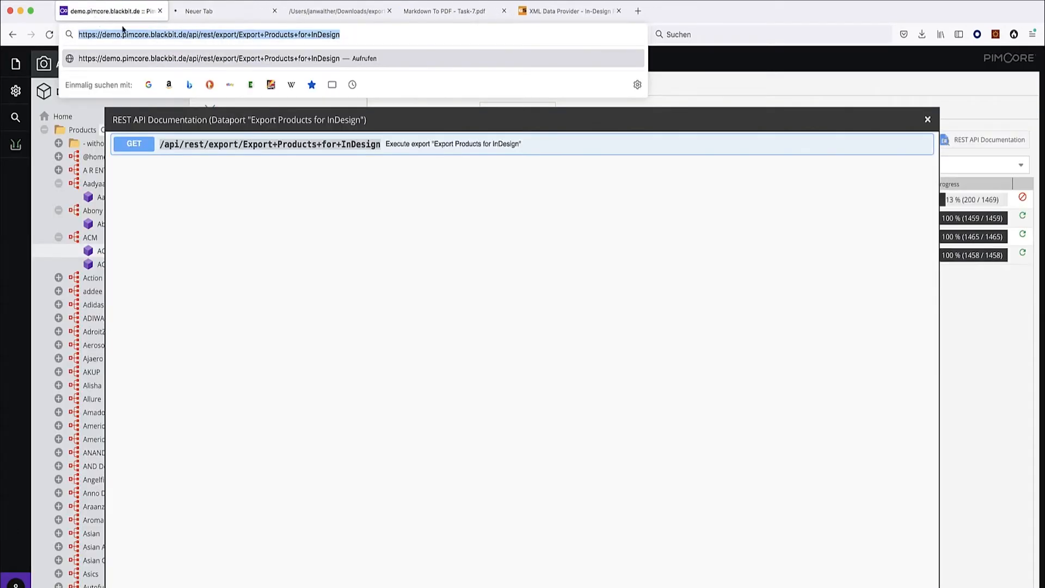
{"action": "left_click", "coordinate": [928, 119]}
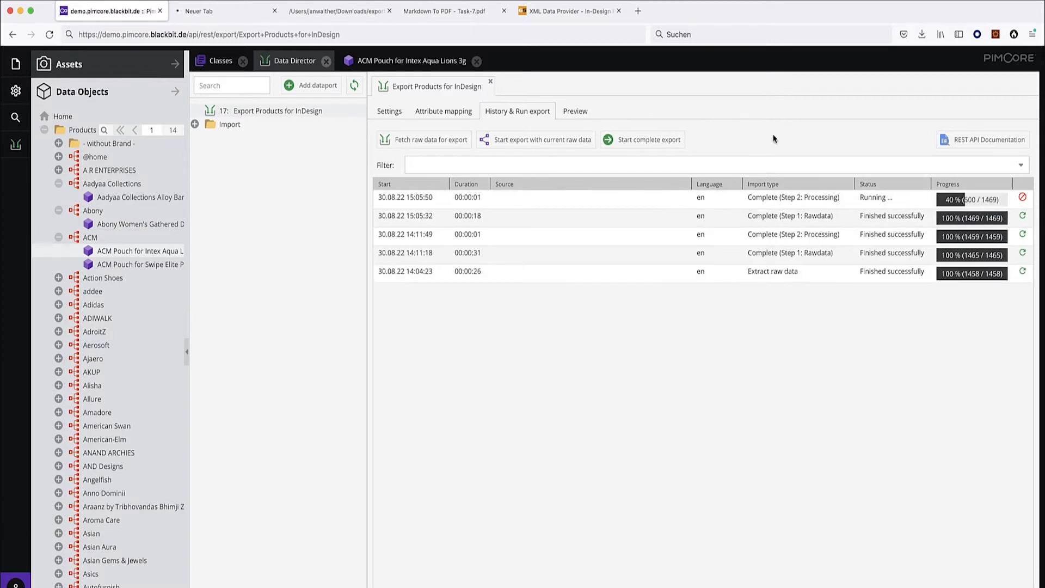
{"action": "left_click", "coordinate": [757, 70]}
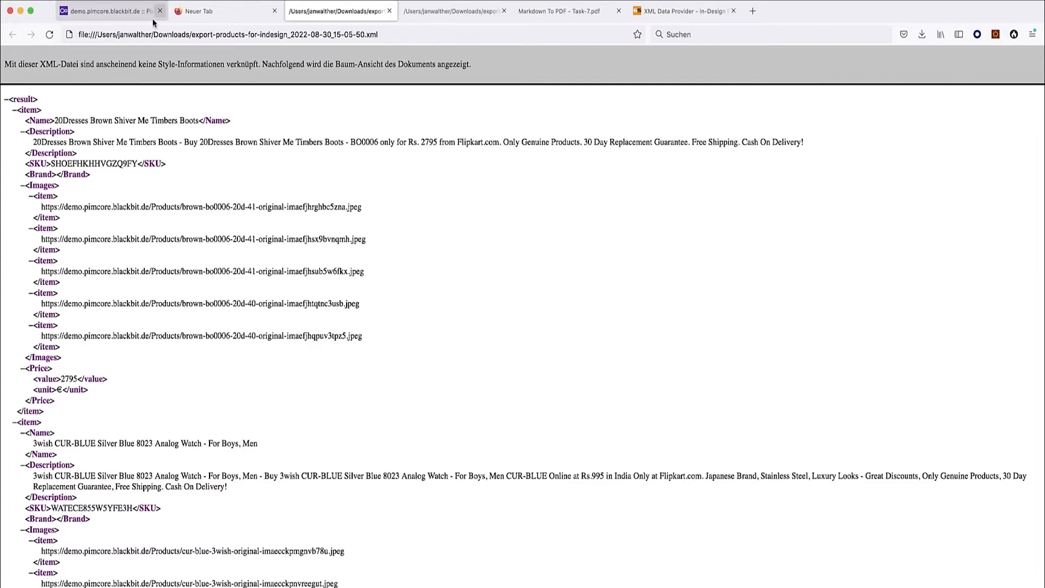
{"action": "left_click", "coordinate": [390, 11]}
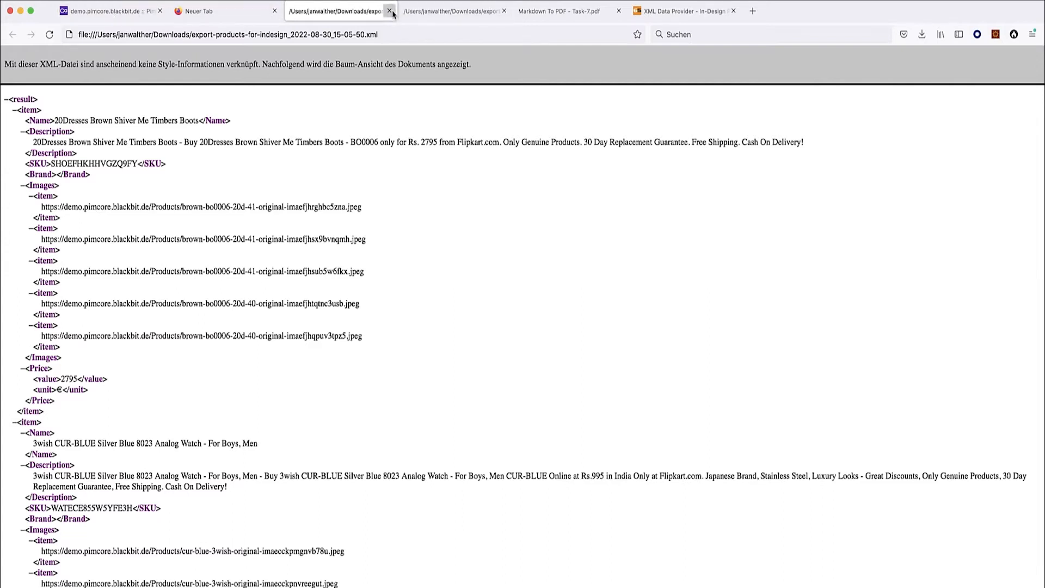
{"action": "left_click", "coordinate": [250, 10]}
{"action": "left_click", "coordinate": [329, 34]}
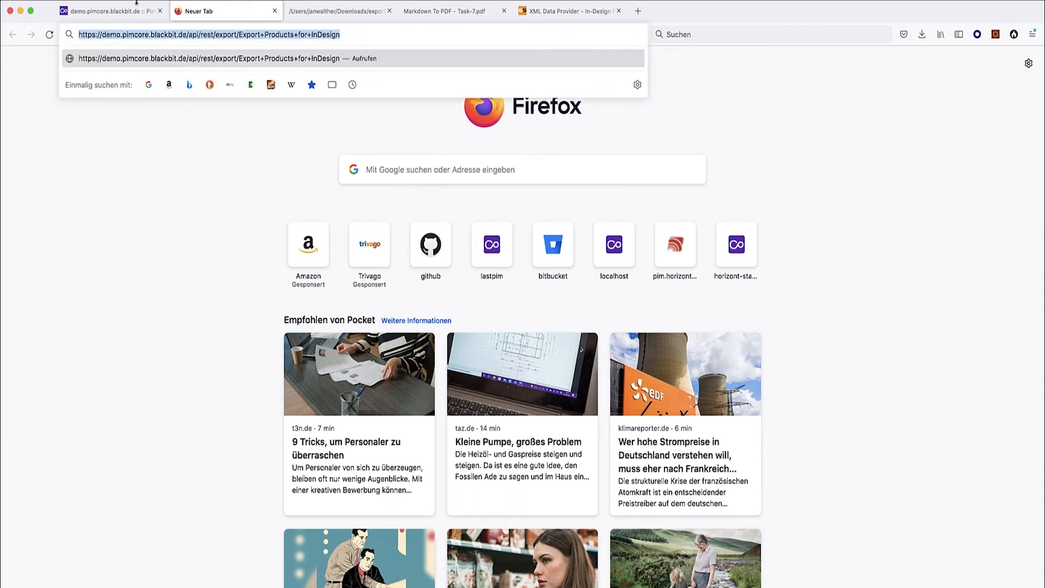
{"action": "left_click", "coordinate": [121, 11]}
{"action": "left_click", "coordinate": [389, 110]}
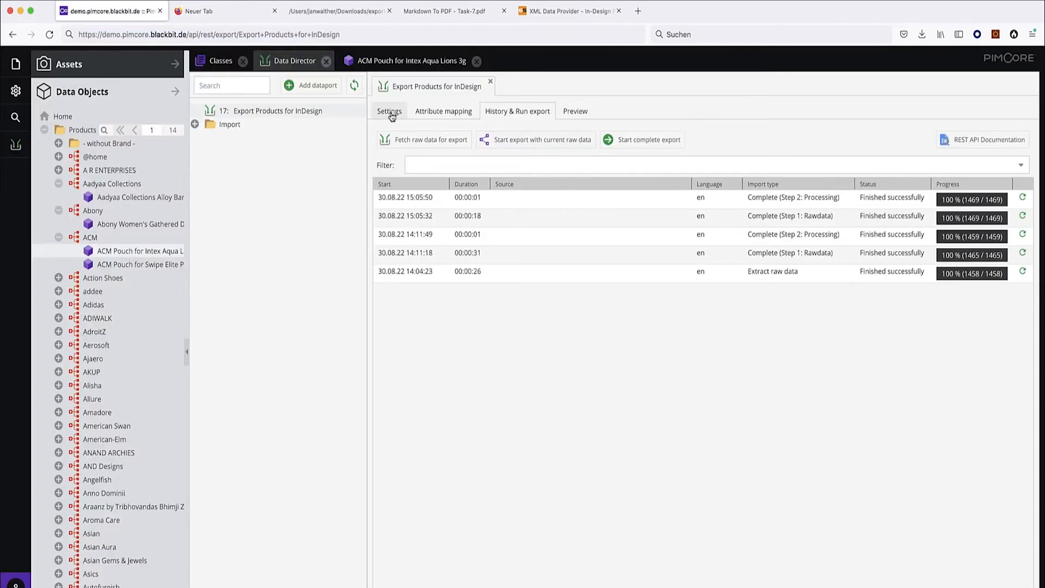
Switch on Run automatically on new data in the dataport settings, leaving Incremental Export off.
{"action": "left_click", "coordinate": [519, 111]}
{"action": "left_click", "coordinate": [390, 112]}
{"action": "mouse_move", "coordinate": [484, 372]}
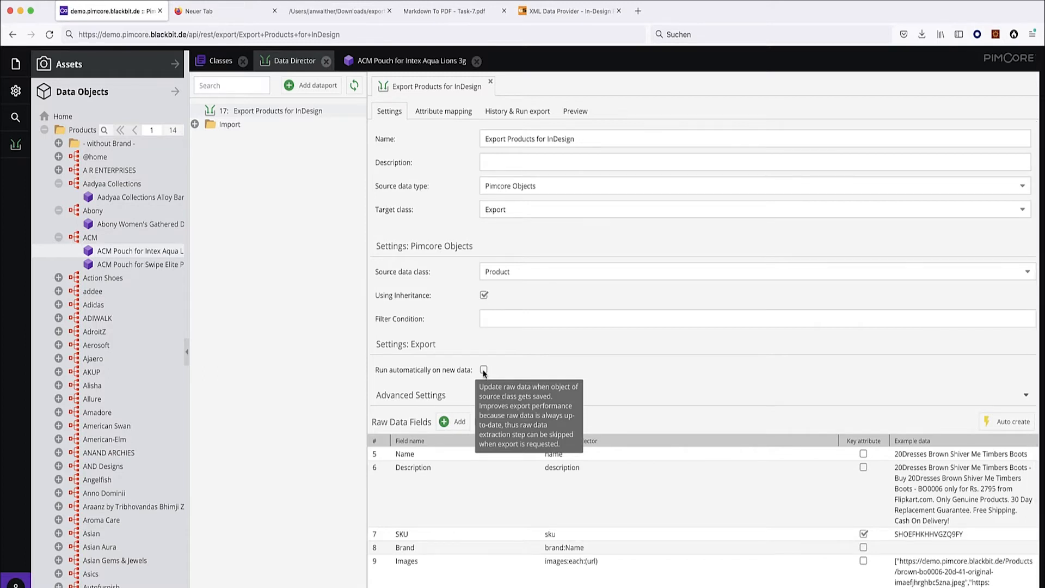
{"action": "left_click", "coordinate": [483, 370]}
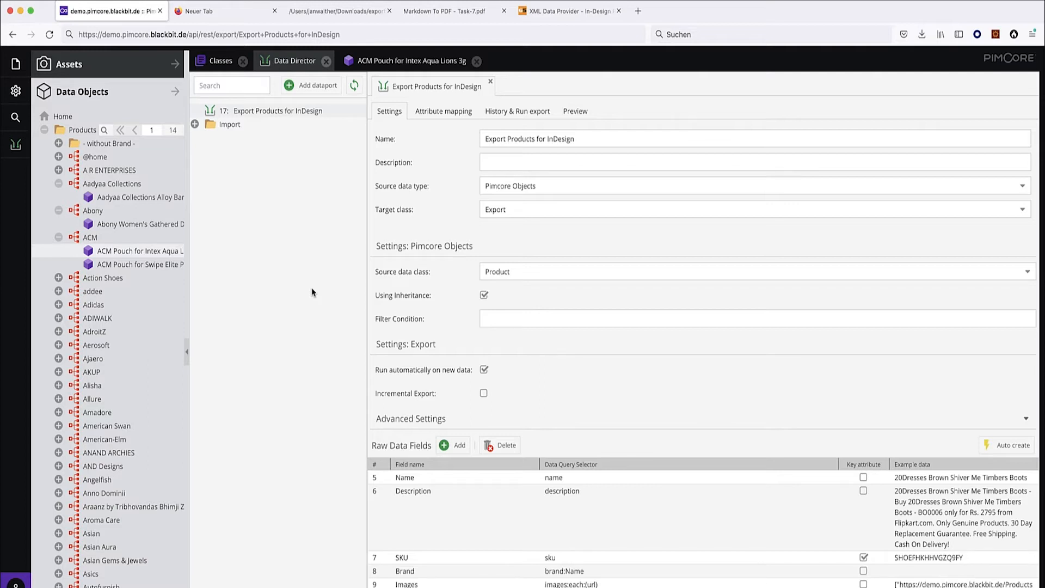
{"action": "left_click", "coordinate": [517, 113]}
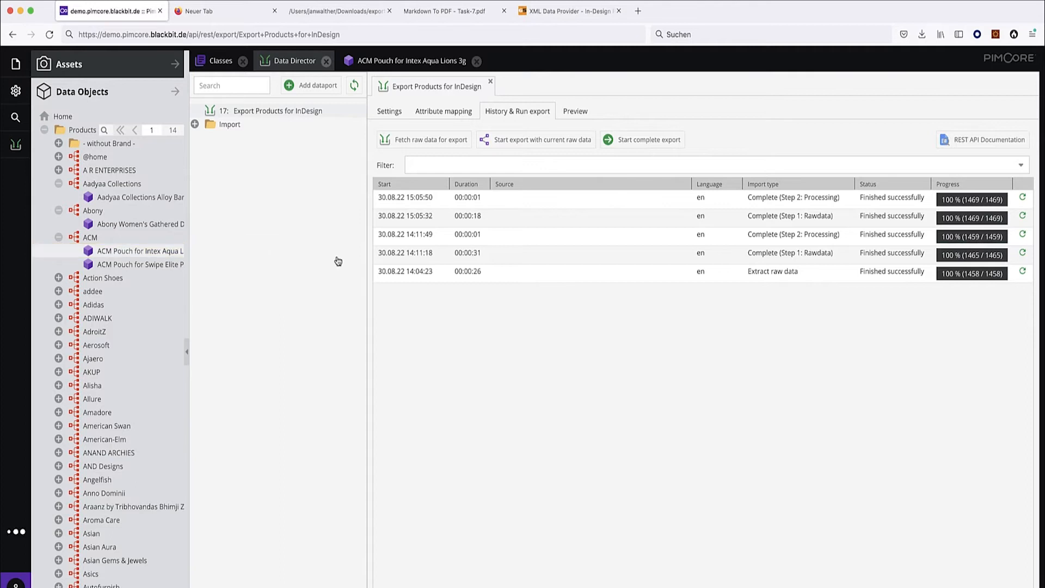
Review the export preview rows and the five-run history, latest at 15:05:50 with 1469 items.
{"action": "left_click", "coordinate": [576, 111]}
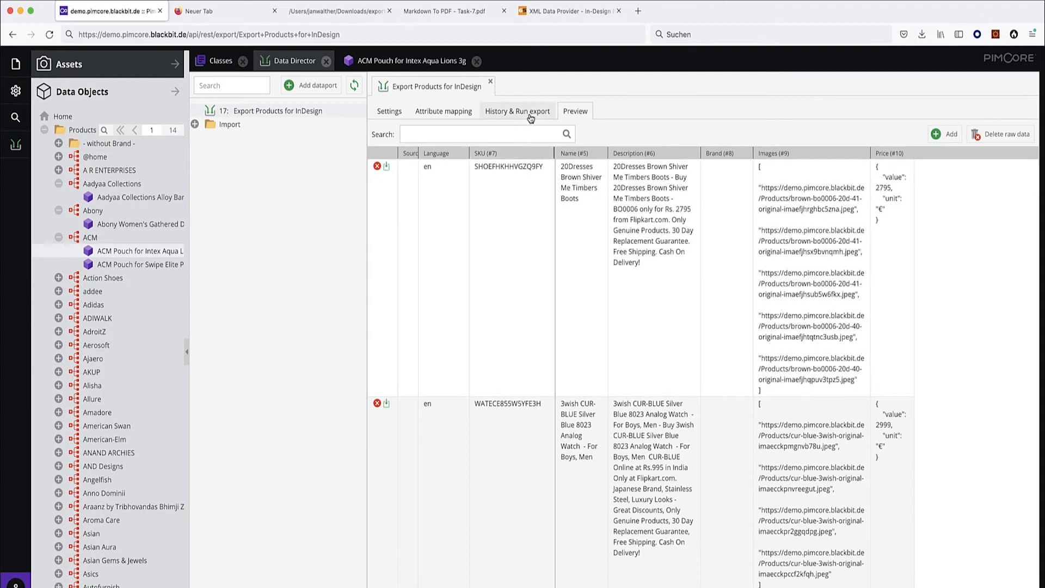
{"action": "left_click", "coordinate": [525, 115]}
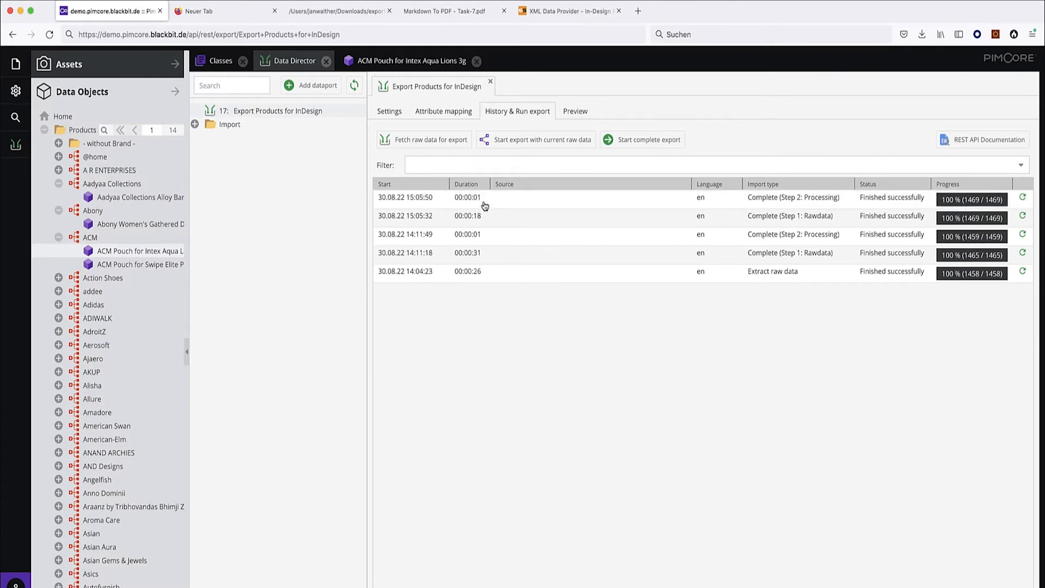
{"action": "left_click", "coordinate": [388, 111]}
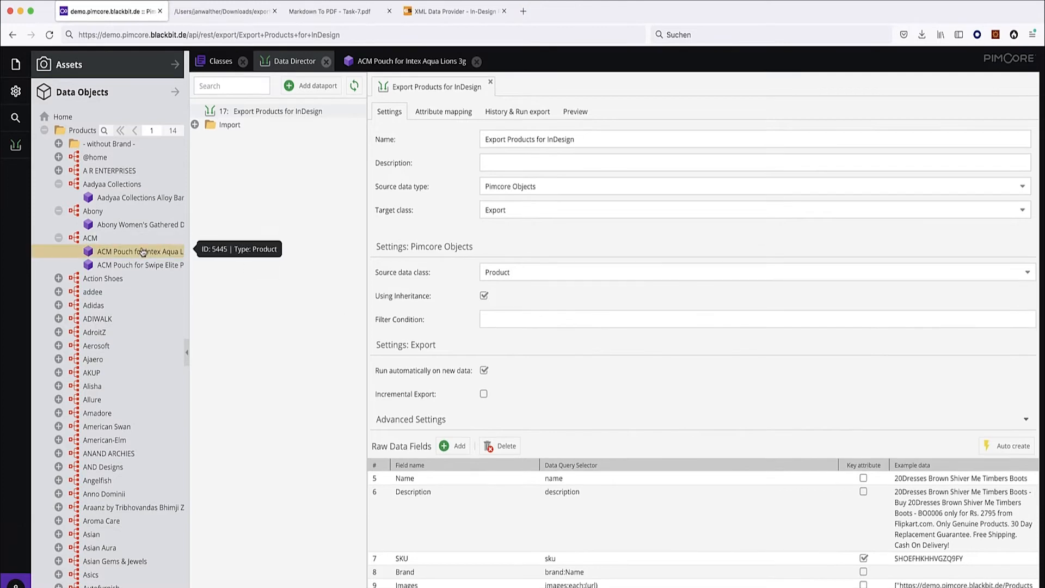
Change the pouch name to 'ACM Pouch for Intex Aqua Cats 4G' and Save & Publish it.
{"action": "left_click", "coordinate": [140, 254]}
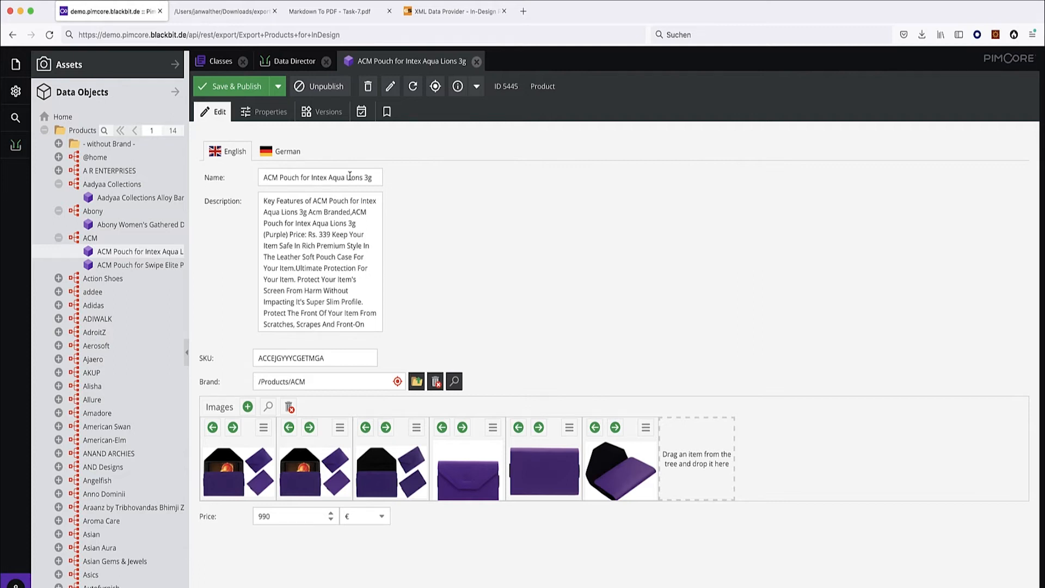
{"action": "left_click_drag", "start_coordinate": [345, 178], "coordinate": [361, 178]}
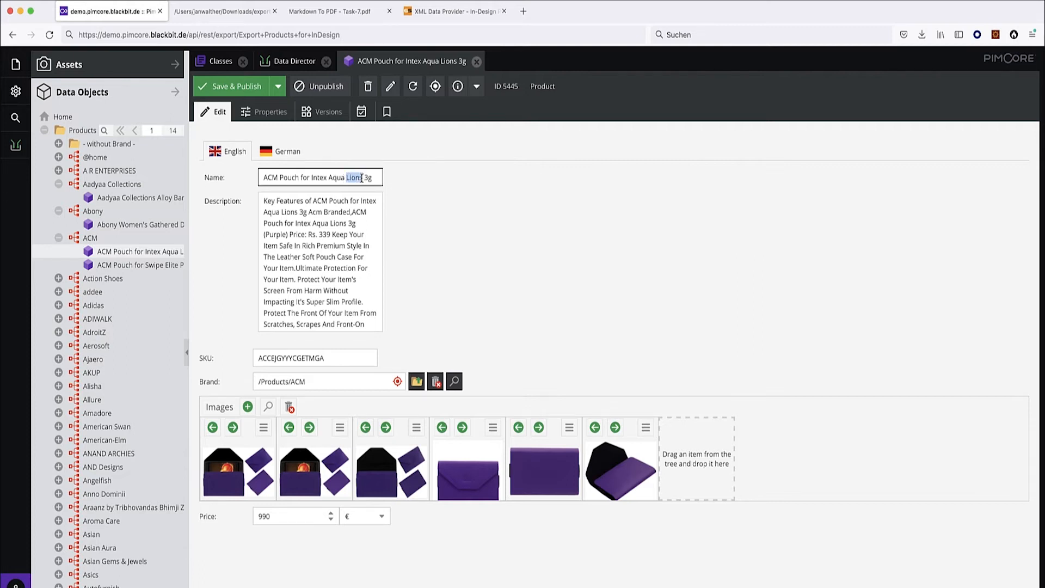
{"action": "type", "text": "Cats"}
{"action": "double_click", "coordinate": [373, 178]}
{"action": "key", "text": "BackSpace"}
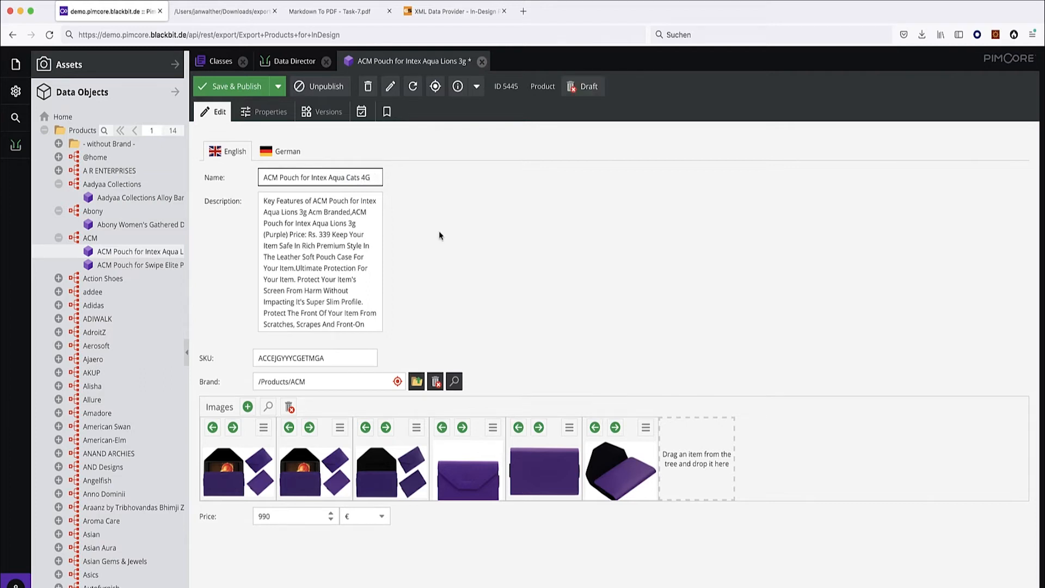
{"action": "left_click", "coordinate": [245, 89]}
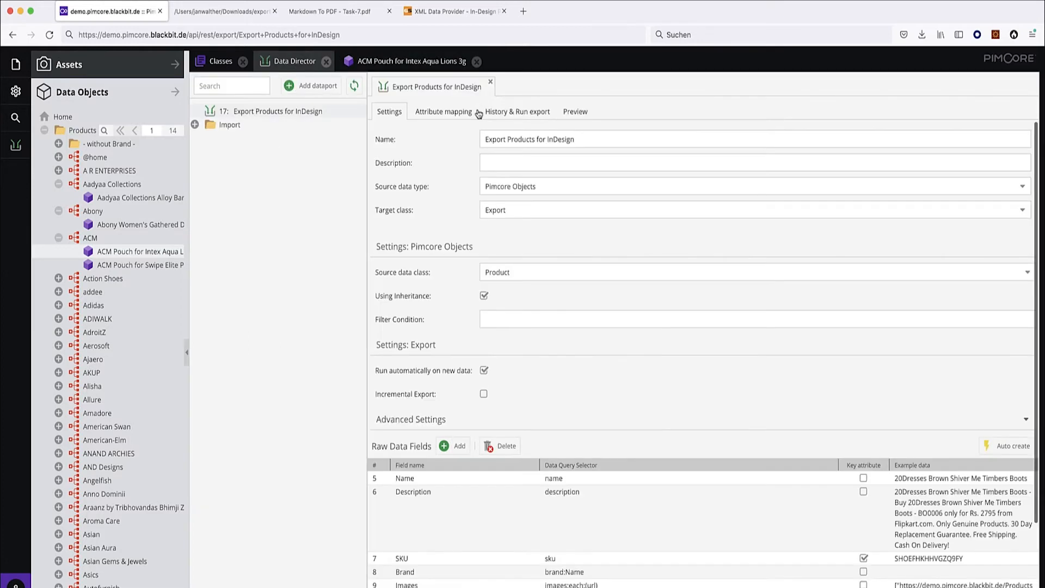
Check the export history for the new 15:17:13 run, grab the pouch's SKU, and open the export preview.
{"action": "left_click", "coordinate": [509, 114]}
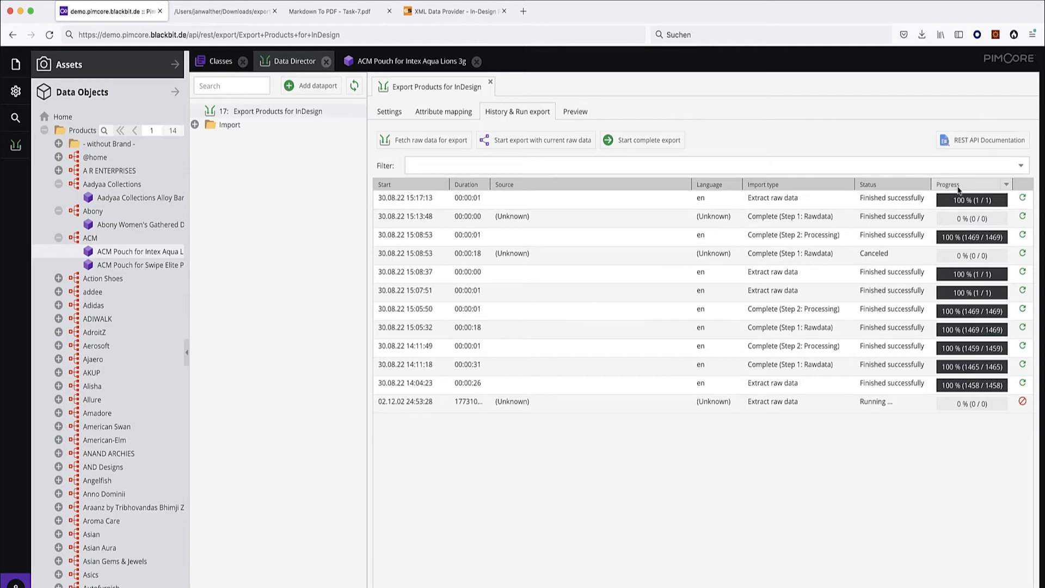
{"action": "left_click", "coordinate": [406, 62]}
{"action": "double_click", "coordinate": [299, 357]}
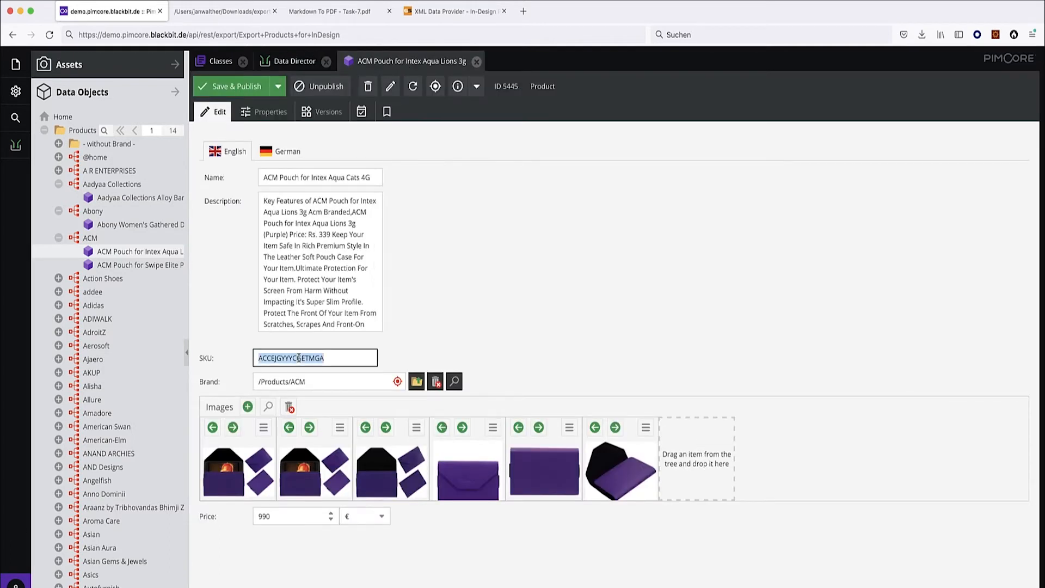
{"action": "left_click", "coordinate": [302, 65]}
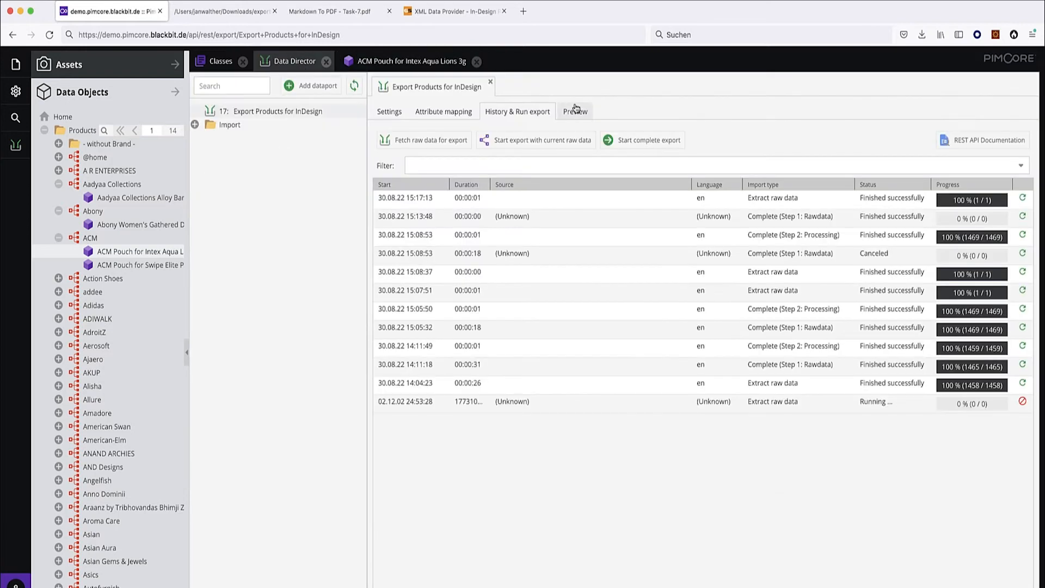
{"action": "left_click", "coordinate": [575, 111]}
Filter the export preview by the pouch's SKU, then load the export URL in a new tab to download fresh XML.
{"action": "left_click", "coordinate": [471, 135]}
{"action": "type", "text": "ACCEJGYYYCGETMGA"}
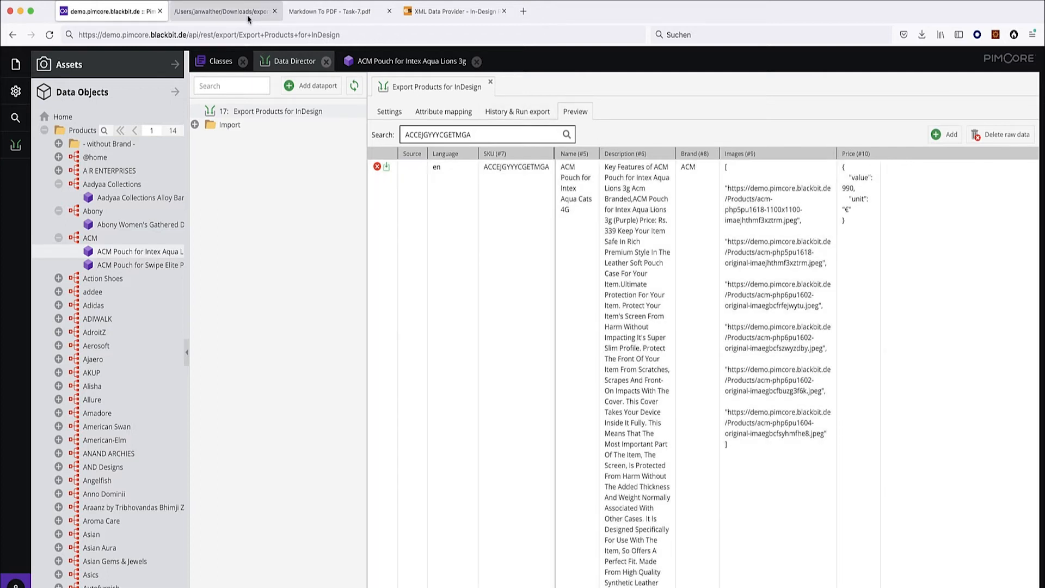
{"action": "key", "text": "super+t"}
{"action": "key", "text": "shift+super+v"}
{"action": "key", "text": "Right"}
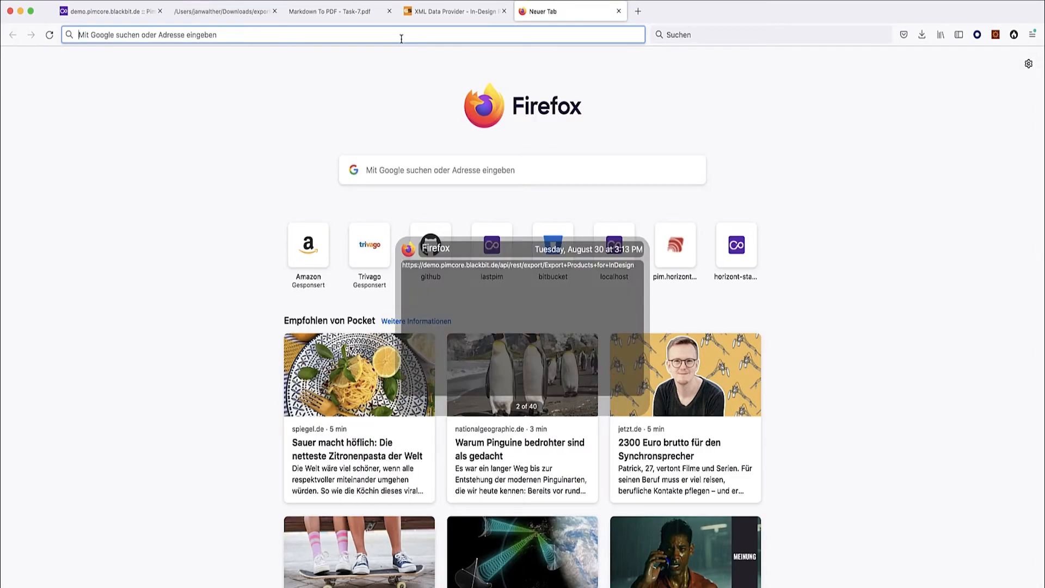
{"action": "key", "text": "Return"}
{"action": "key", "text": "Return"}
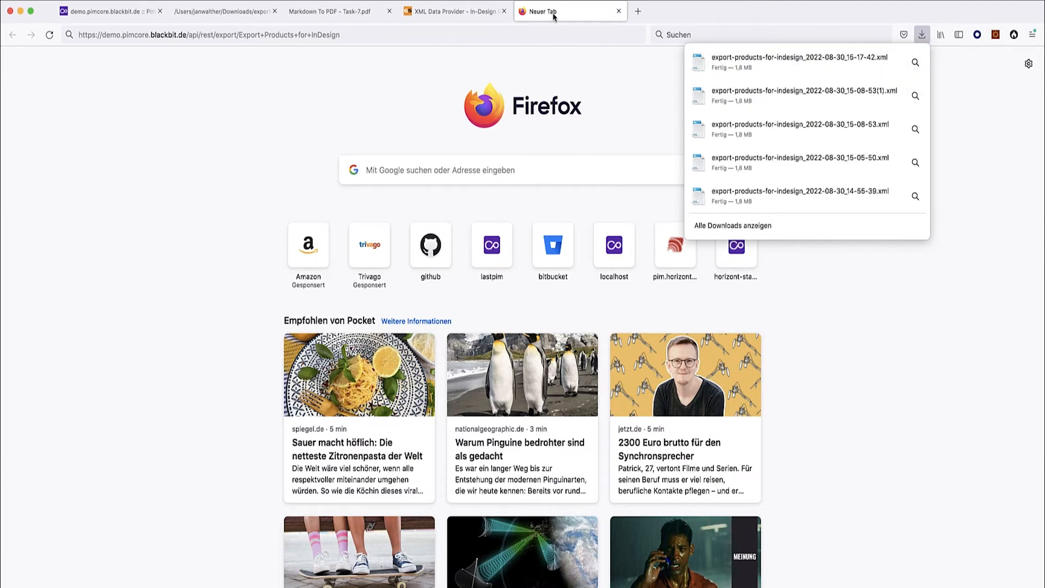
Open the 15-17-42 export XML, find the pouch's SKU, and confirm it reads 'Aqua Cats 4G'.
{"action": "left_click", "coordinate": [724, 65]}
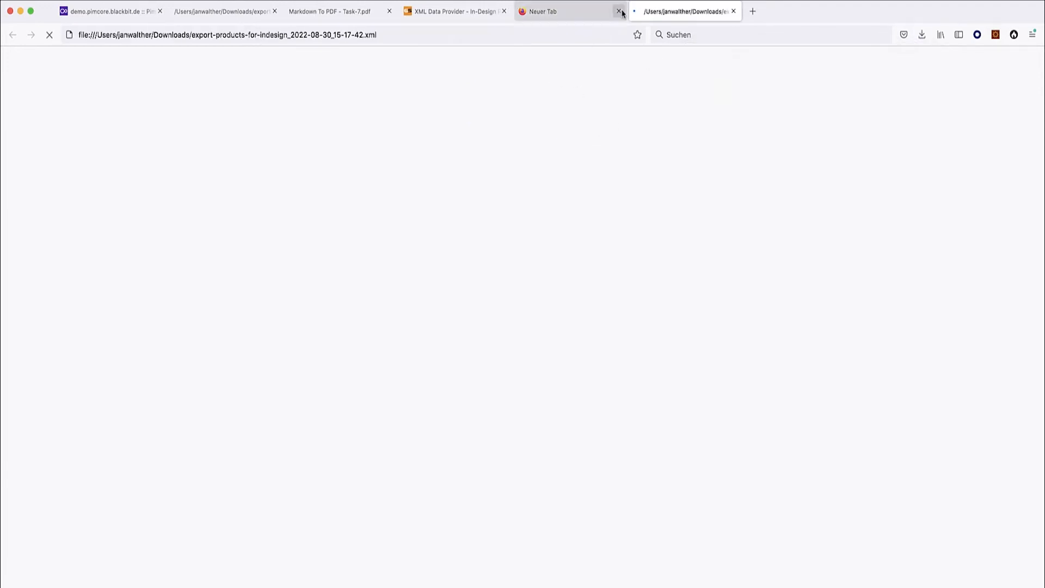
{"action": "left_click", "coordinate": [619, 12]}
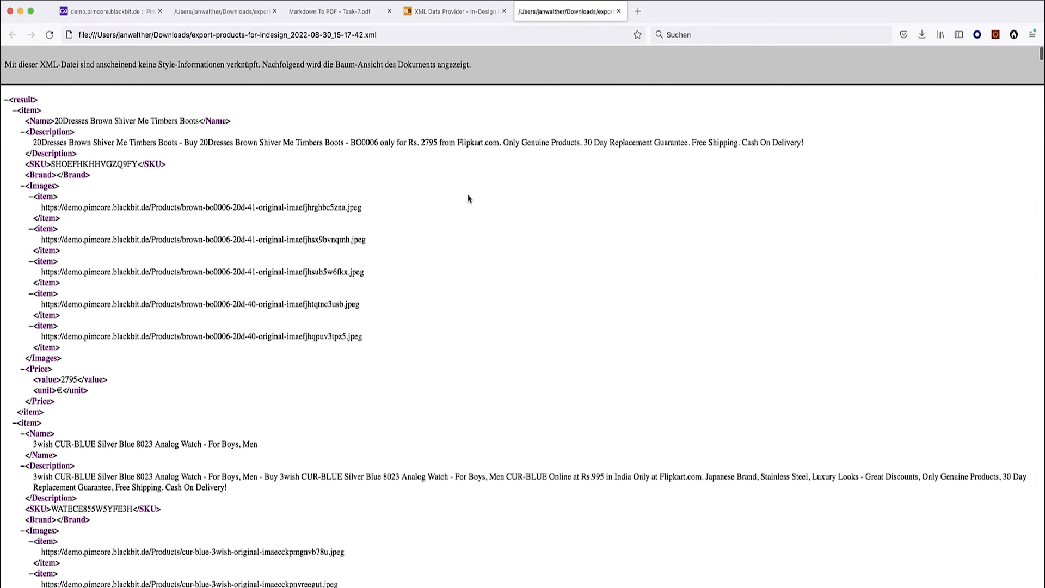
{"action": "key", "text": "super+shift+v"}
{"action": "key", "text": "super+shift+v"}
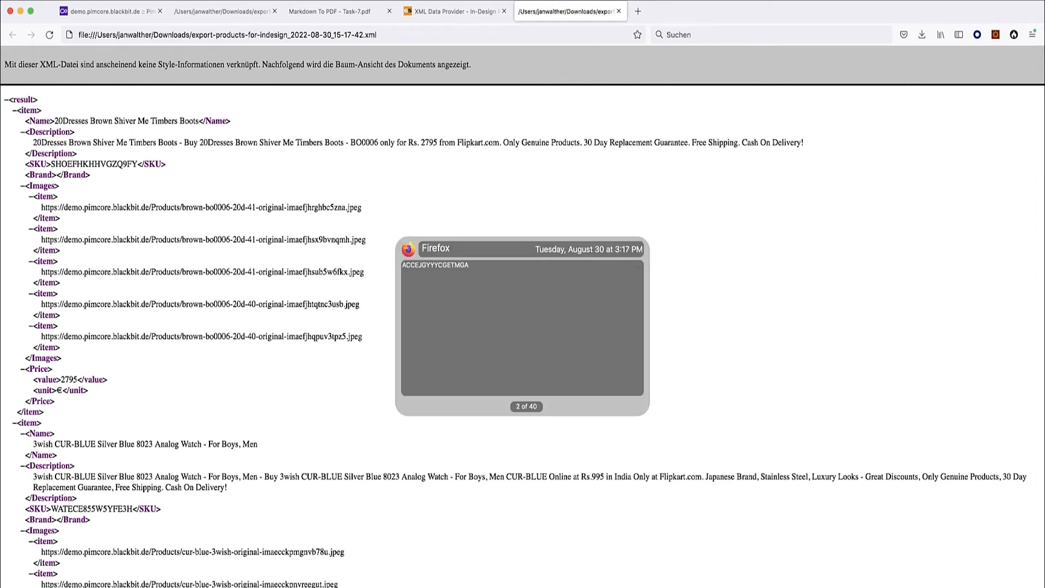
{"action": "key", "text": "Return"}
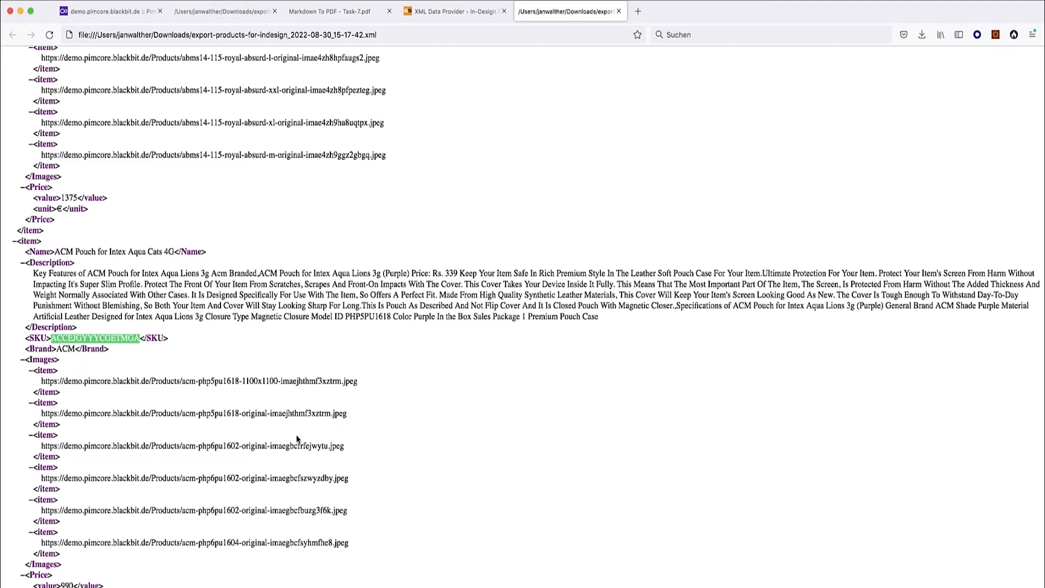
{"action": "left_click_drag", "start_coordinate": [174, 253], "coordinate": [126, 256]}
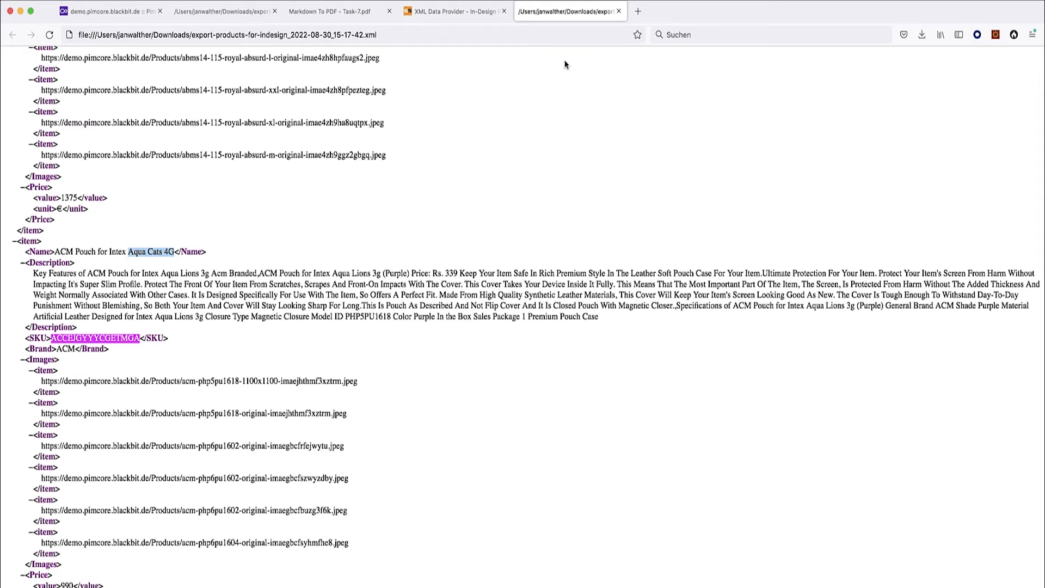
{"action": "left_click", "coordinate": [96, 9]}
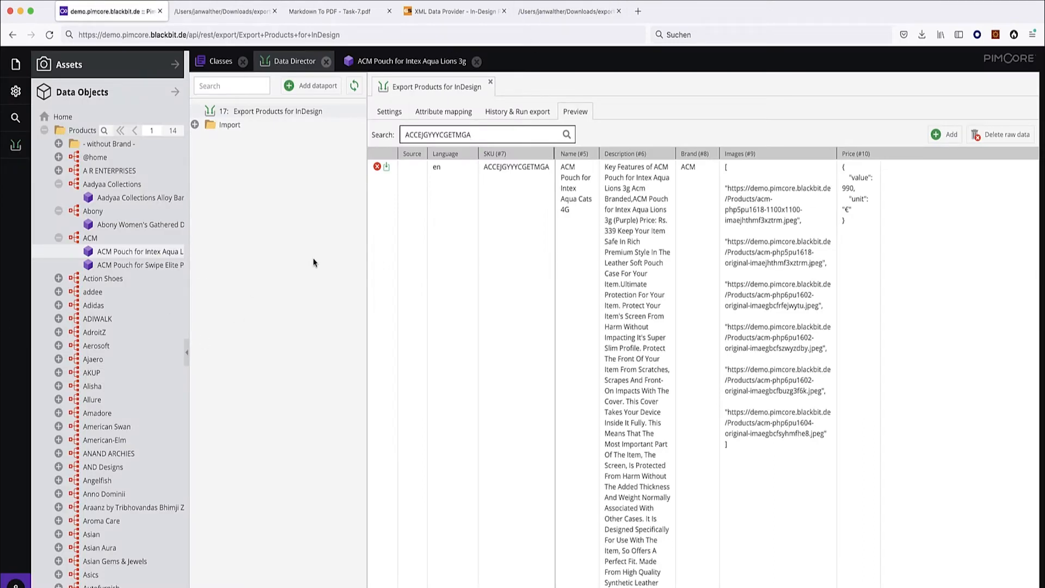
{"action": "left_click", "coordinate": [533, 116]}
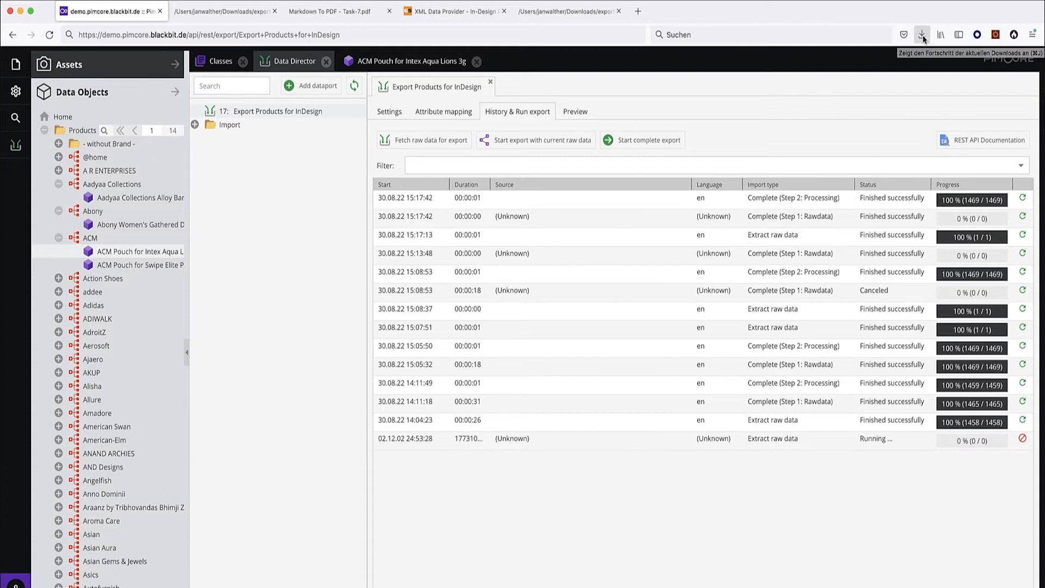
Load the export URL from clipboard history in a new tab to download another XML export.
{"action": "left_click", "coordinate": [559, 16]}
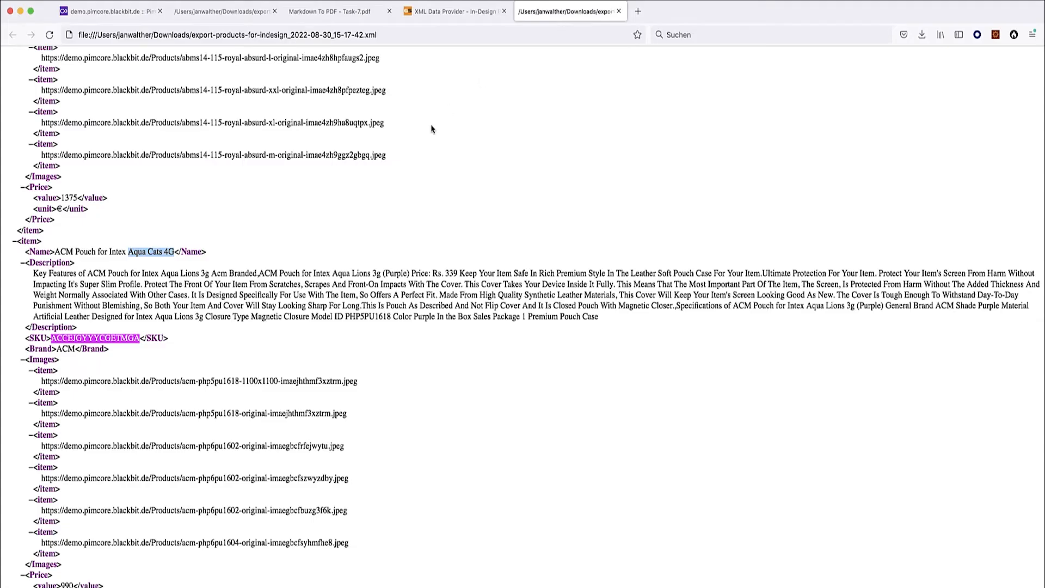
{"action": "key", "text": "super+t"}
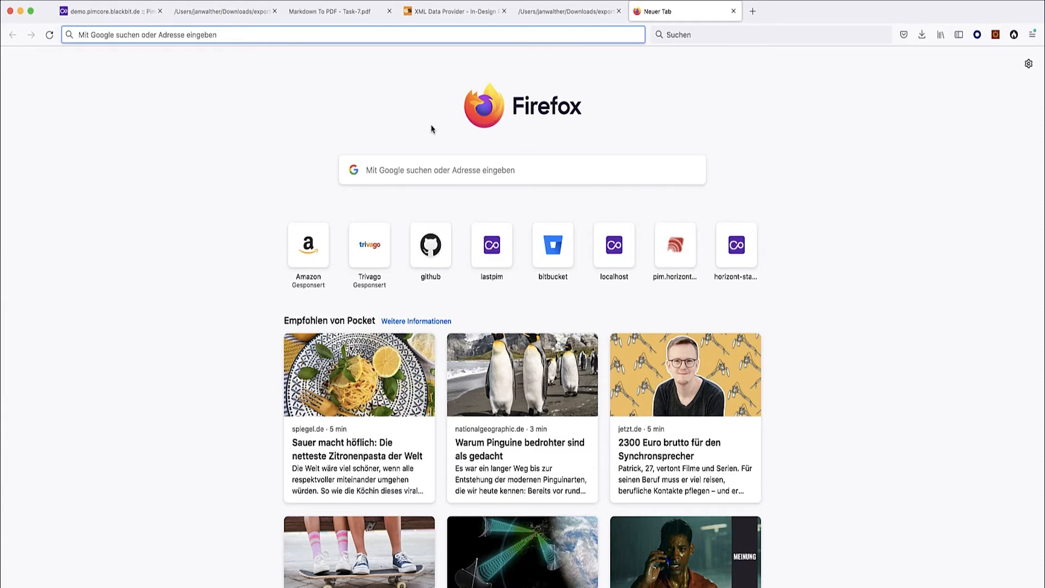
{"action": "key", "text": "shift+super+v"}
{"action": "key", "text": "Right"}
{"action": "key", "text": "Left"}
{"action": "key", "text": "Right"}
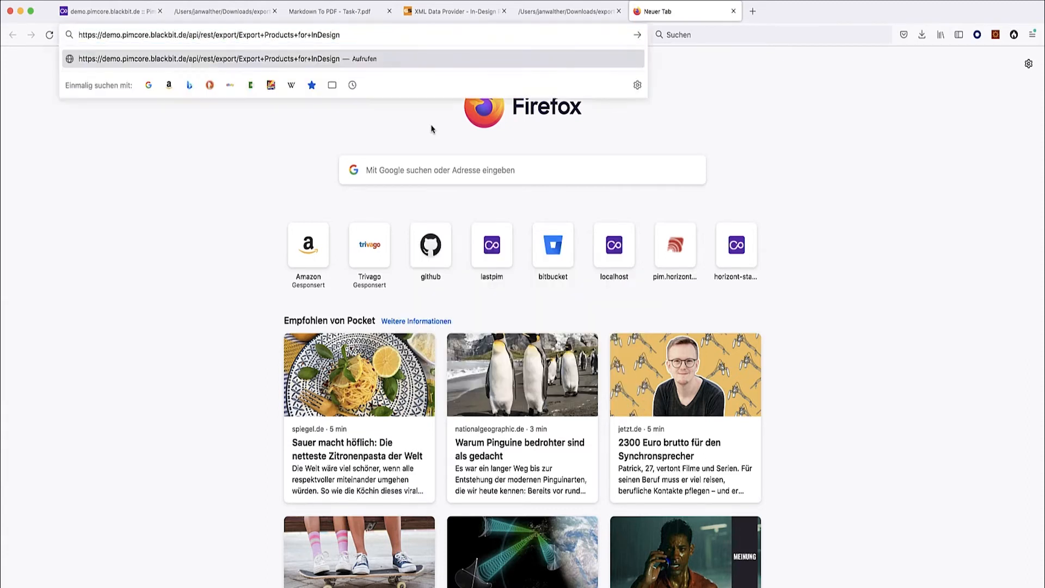
{"action": "key", "text": "Return"}
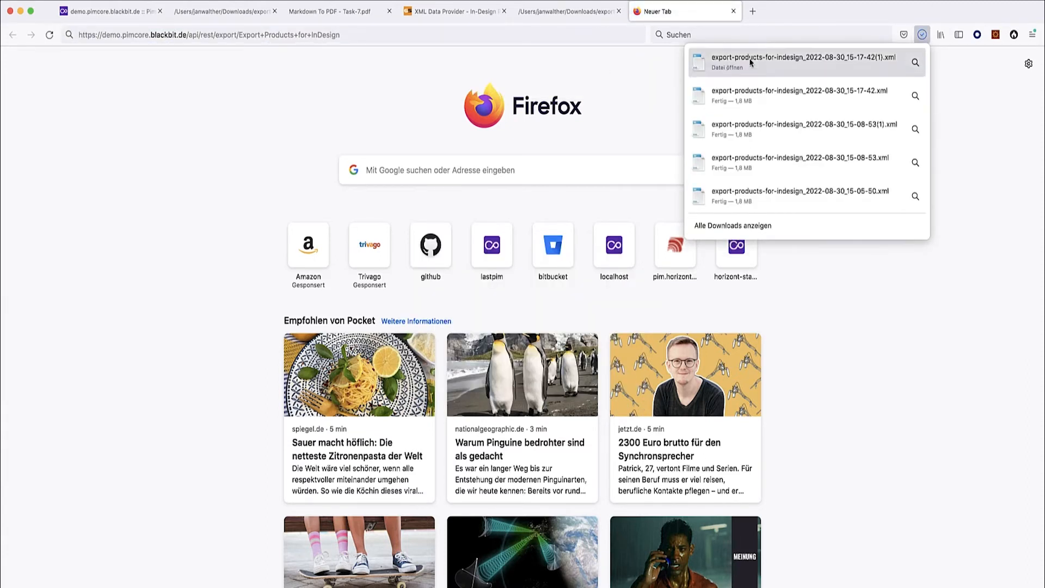
{"action": "left_click", "coordinate": [733, 11]}
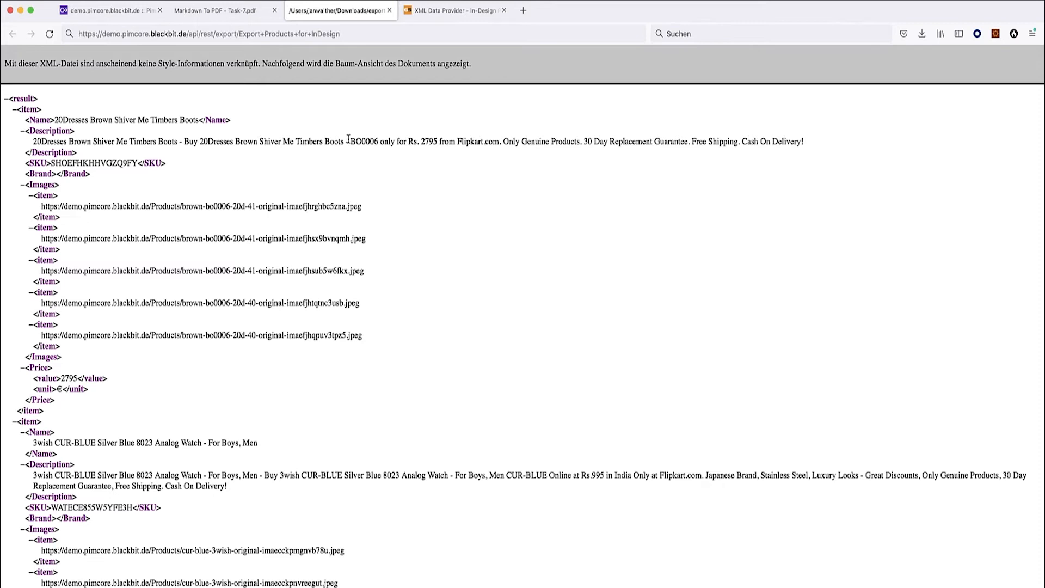
Compare the XML page's URL with the export history, then reload the REST export address, getting Access Denied.
{"action": "left_click", "coordinate": [252, 39]}
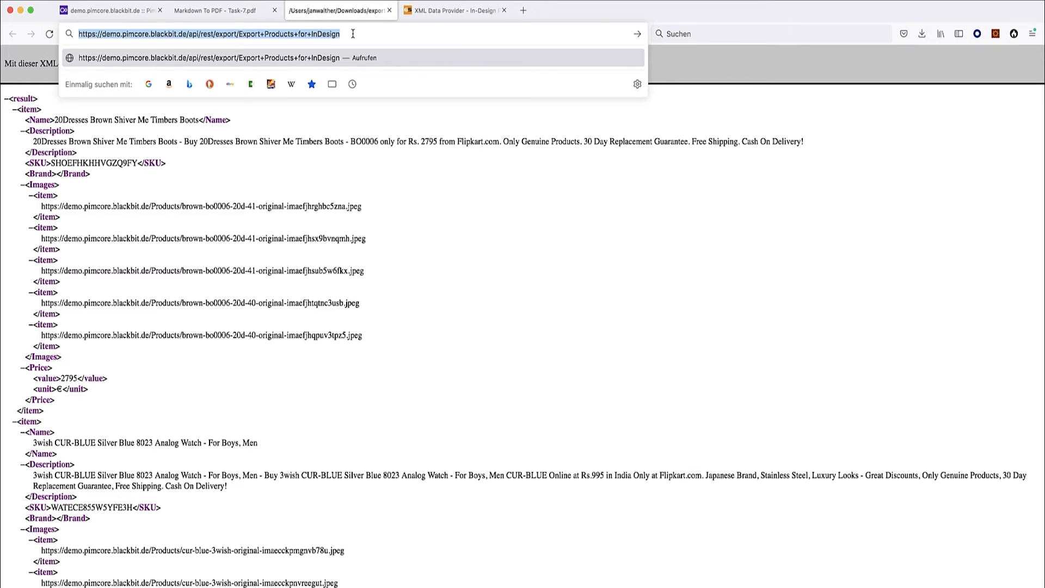
{"action": "key", "text": "super+1"}
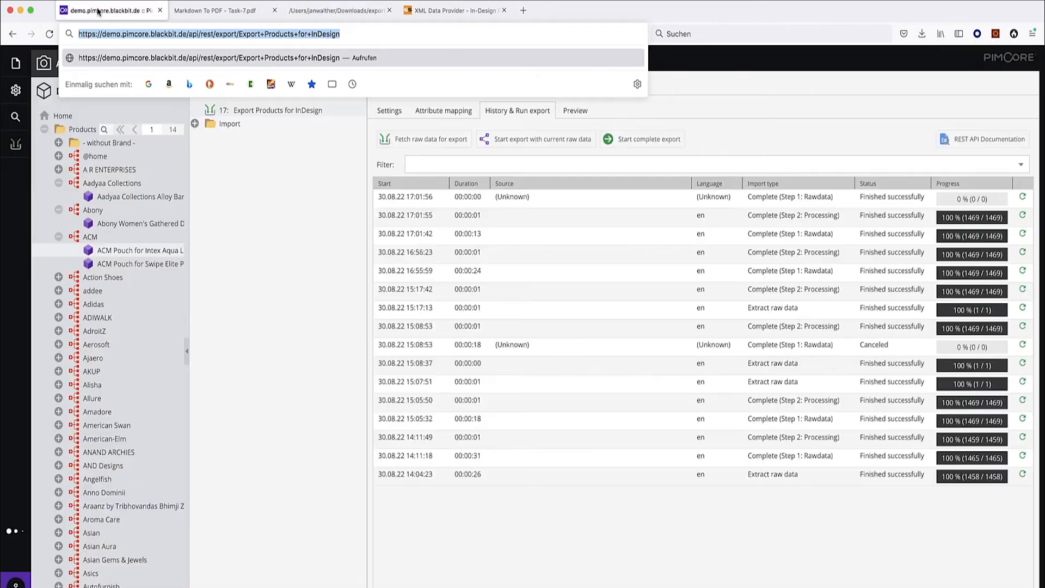
{"action": "left_click", "coordinate": [296, 471]}
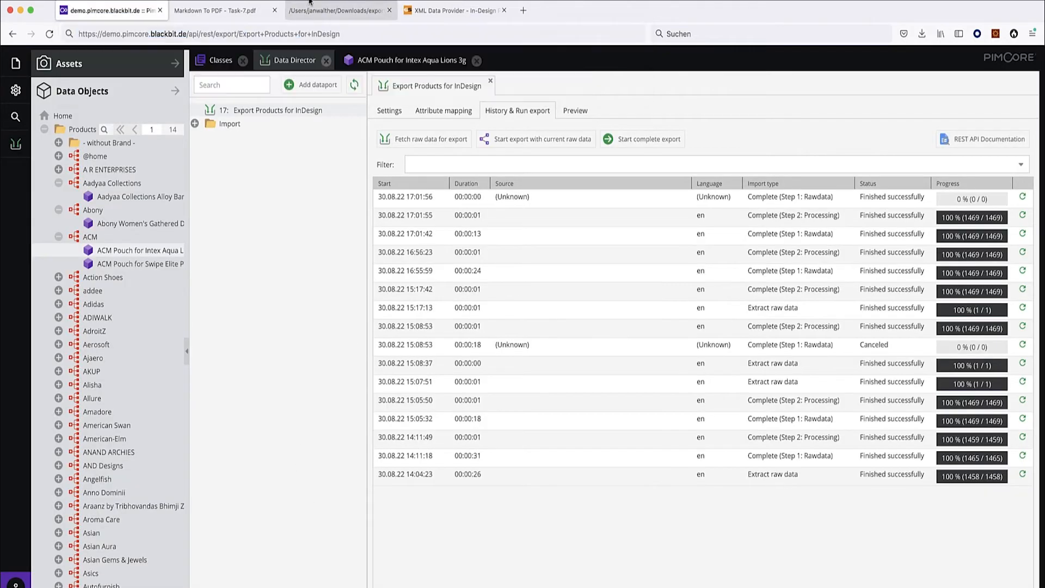
{"action": "left_click", "coordinate": [298, 17]}
{"action": "left_click_drag", "start_coordinate": [335, 32], "coordinate": [65, 37]}
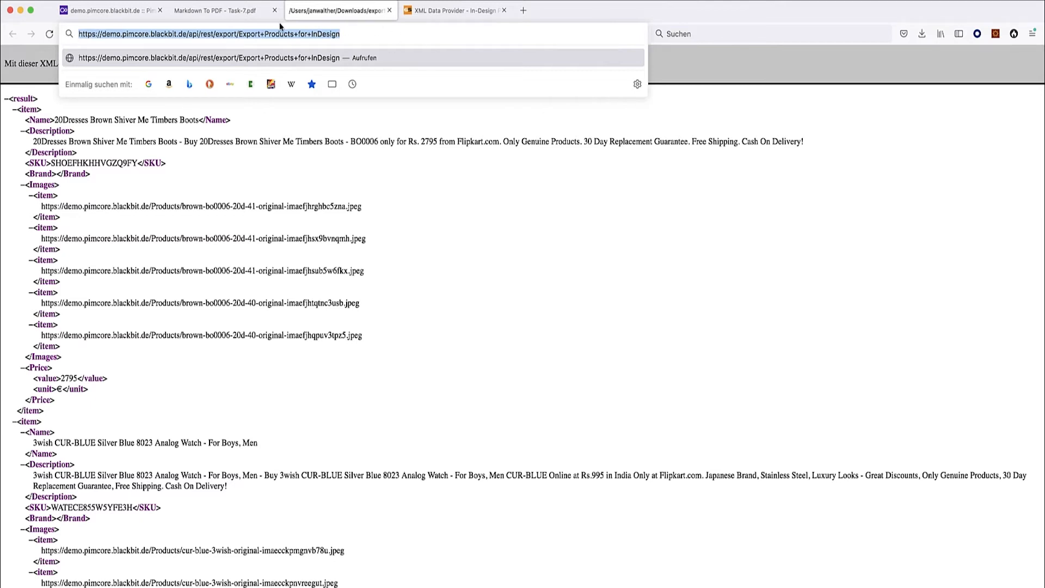
{"action": "left_click", "coordinate": [109, 14]}
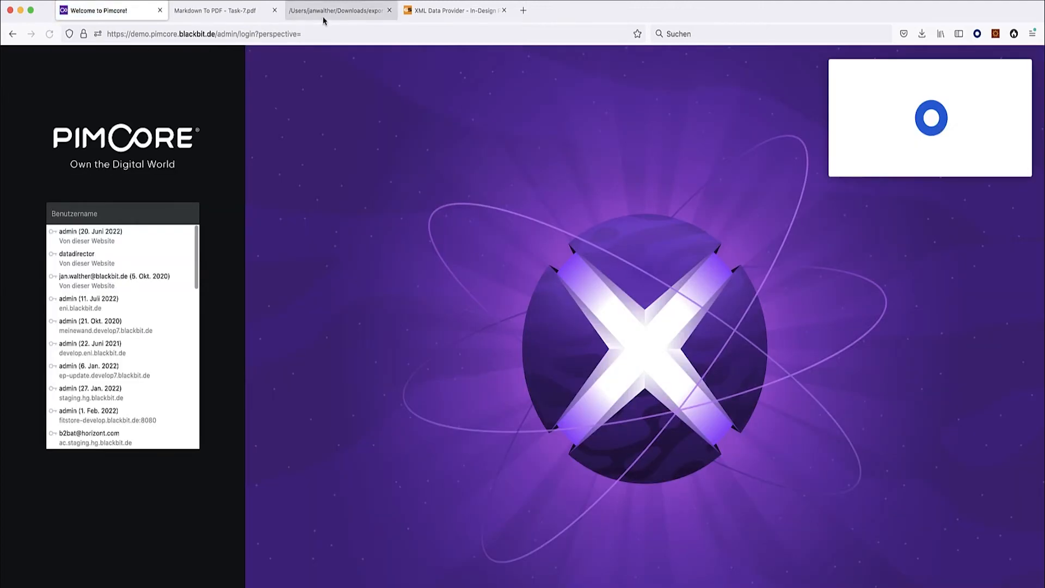
{"action": "left_click", "coordinate": [326, 14]}
{"action": "key", "text": "Return"}
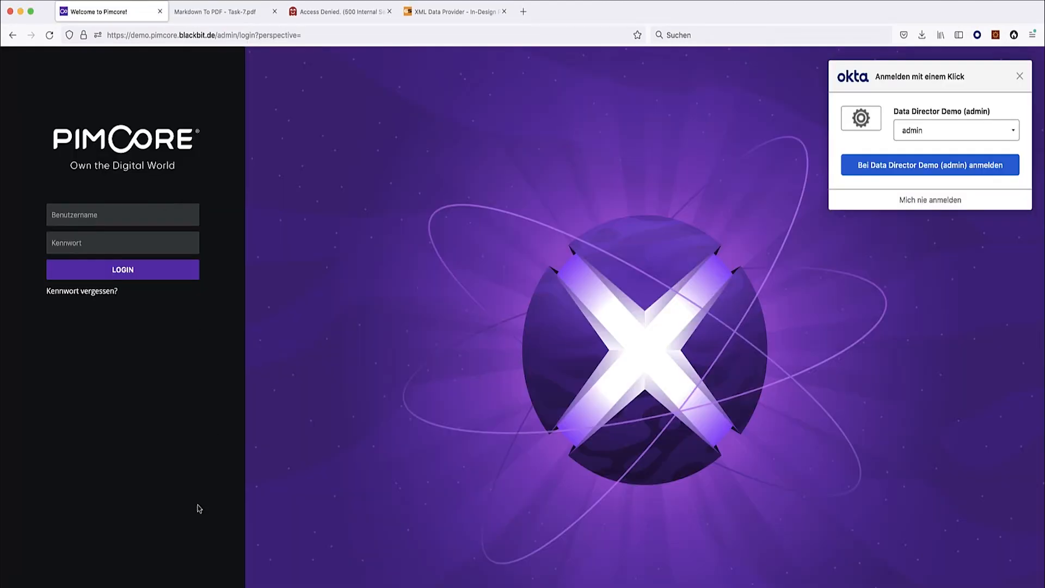
Sign back in to Pimcore with the saved login and open the Data Director.
{"action": "key", "text": "super+1"}
{"action": "left_click", "coordinate": [126, 207]}
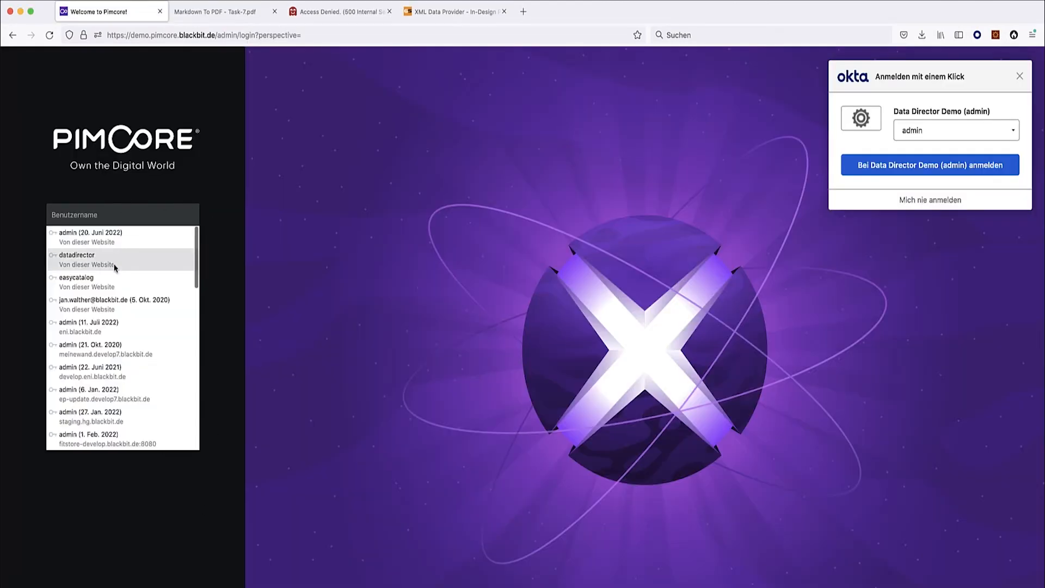
{"action": "left_click", "coordinate": [113, 281]}
{"action": "left_click", "coordinate": [168, 279]}
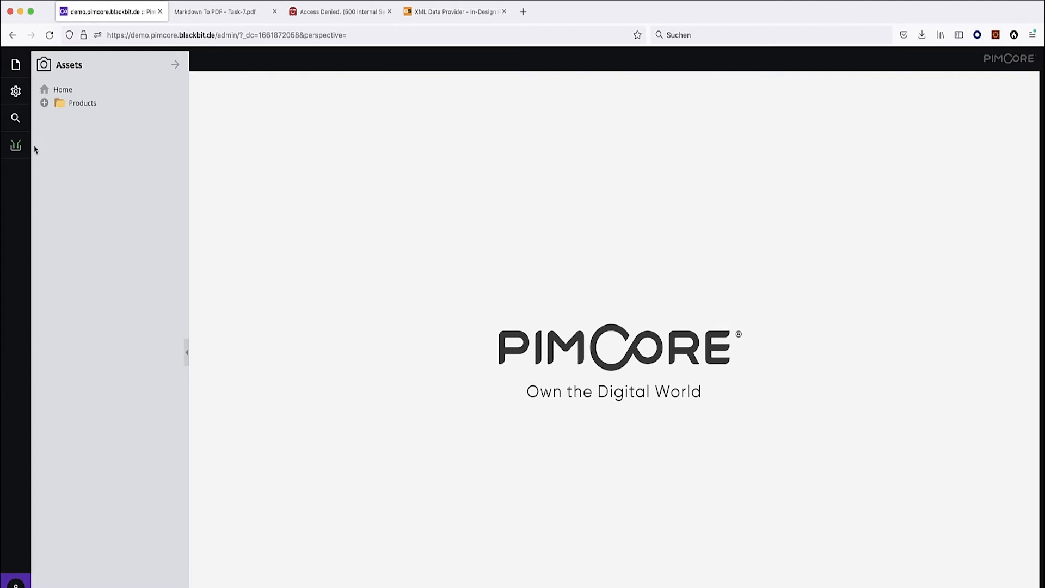
{"action": "left_click", "coordinate": [16, 145]}
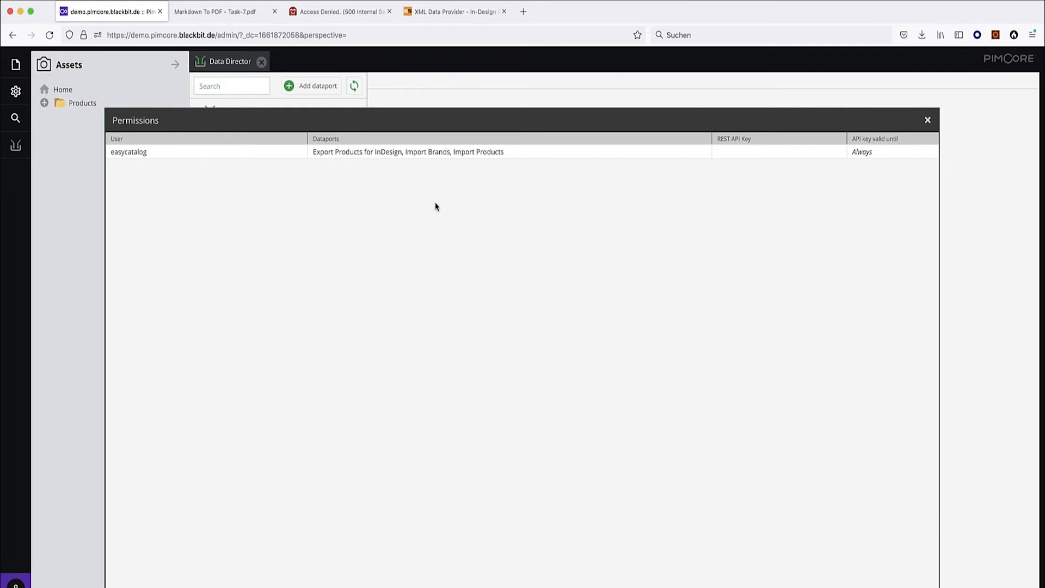
Copy the easycatalog user's REST API key and close the Permissions list.
{"action": "double_click", "coordinate": [792, 153]}
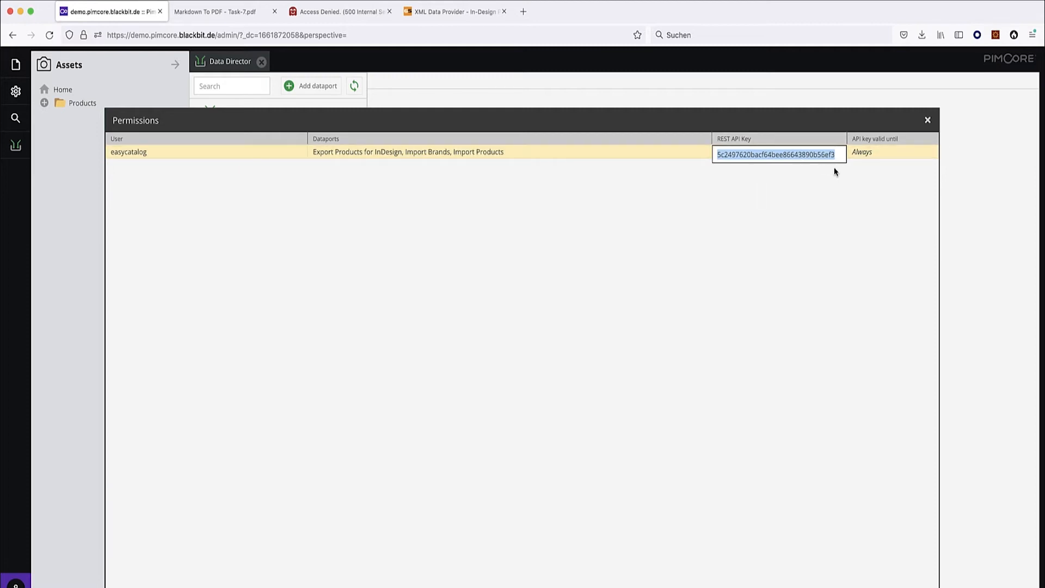
{"action": "key", "text": "Escape"}
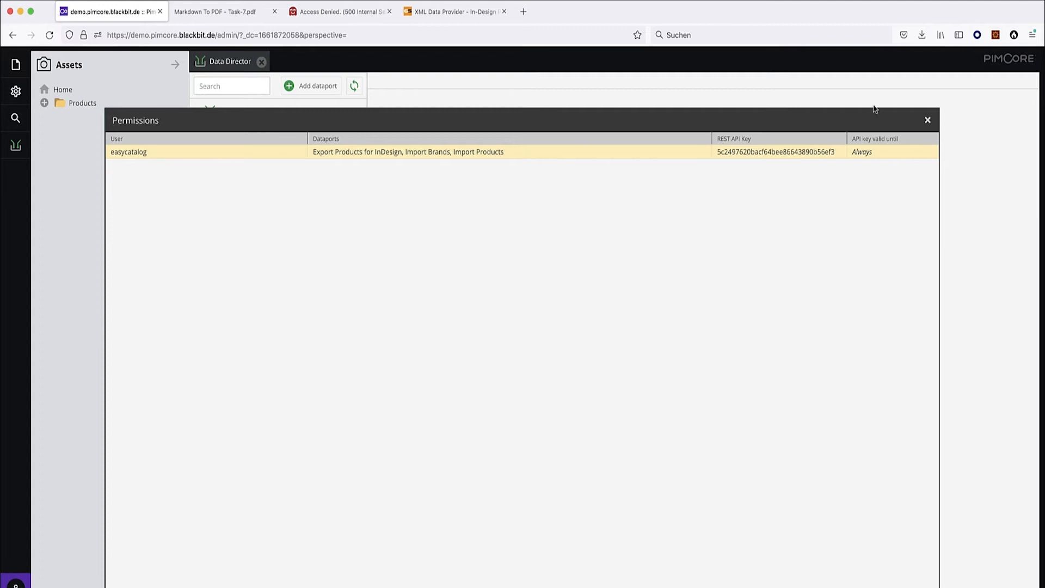
{"action": "left_click", "coordinate": [928, 120]}
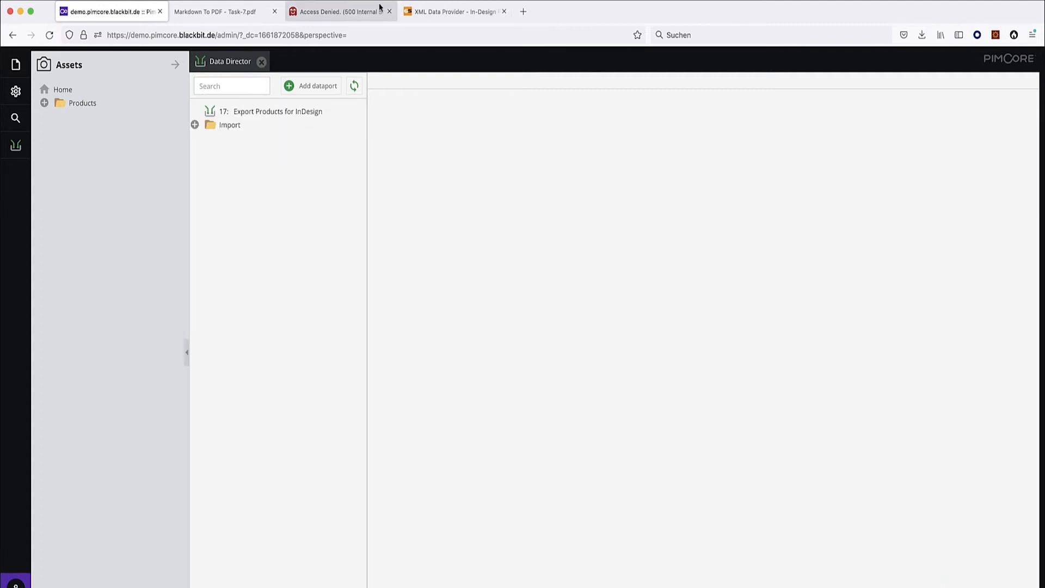
{"action": "left_click", "coordinate": [337, 11]}
Append ?apikey= with the pasted API key to the export address and load it.
{"action": "left_click", "coordinate": [433, 35]}
{"action": "type", "text": "?"}
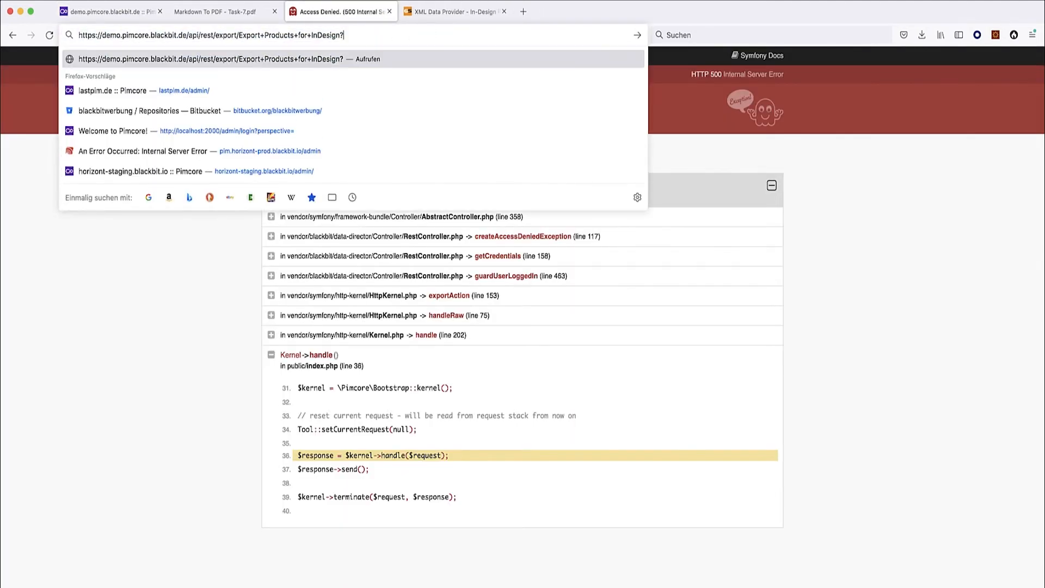
{"action": "type", "text": "api"}
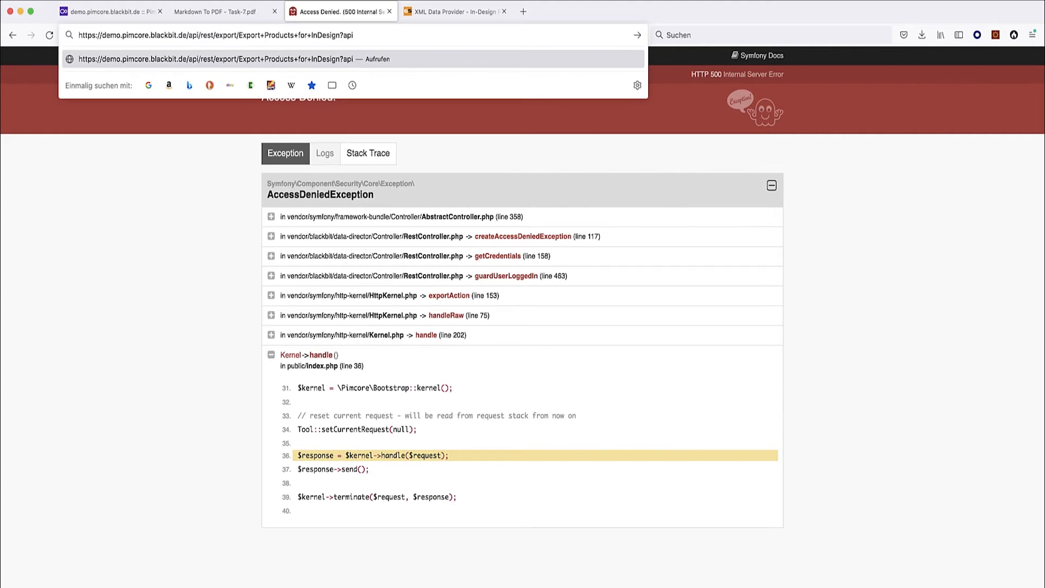
{"action": "type", "text": "key="}
{"action": "key", "text": "super+v"}
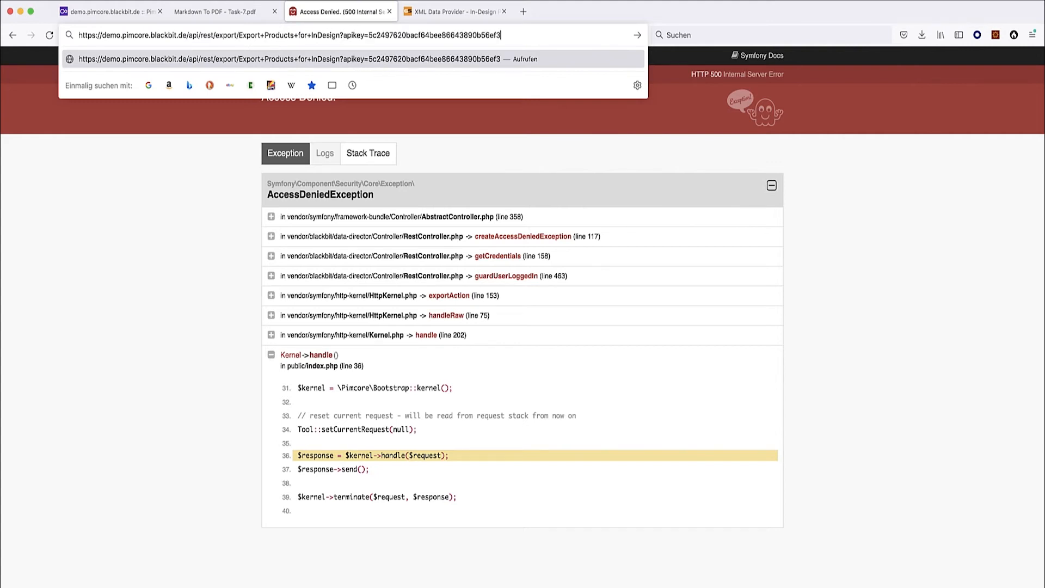
{"action": "key", "text": "Return"}
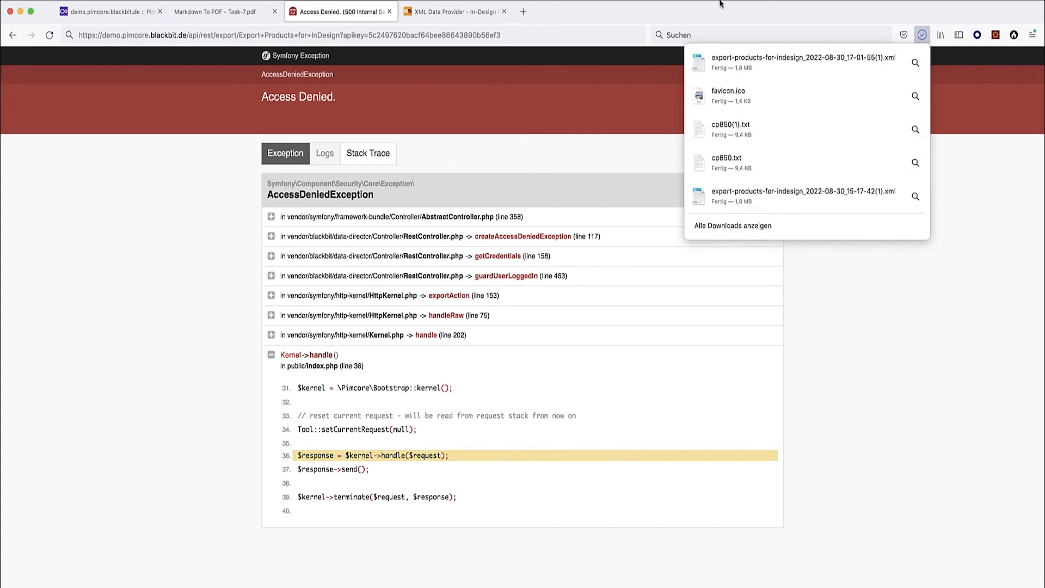
Reload the Pimcore admin page, then request the export address again.
{"action": "key", "text": "super+1"}
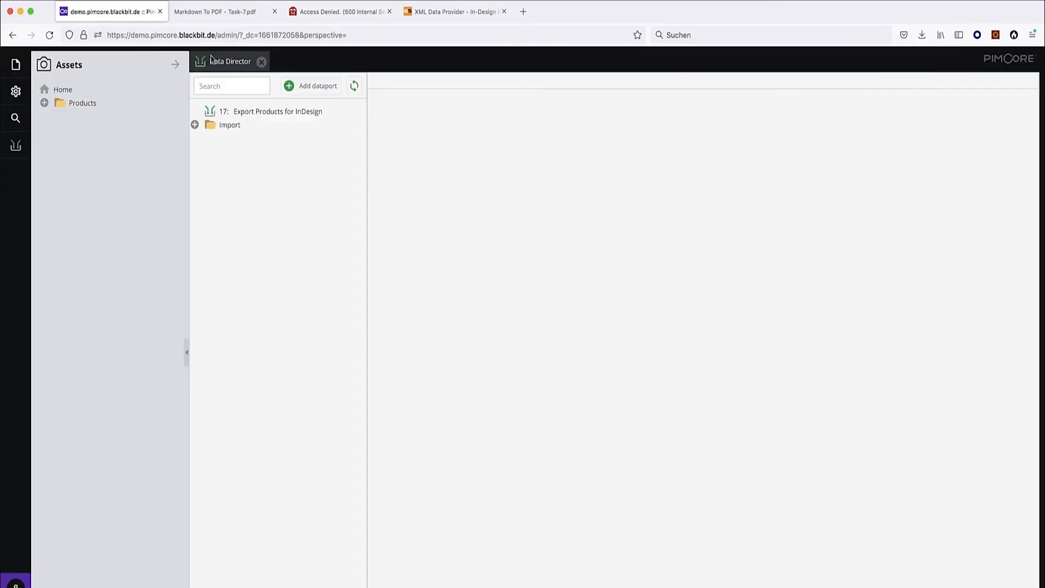
{"action": "key", "text": "super+r"}
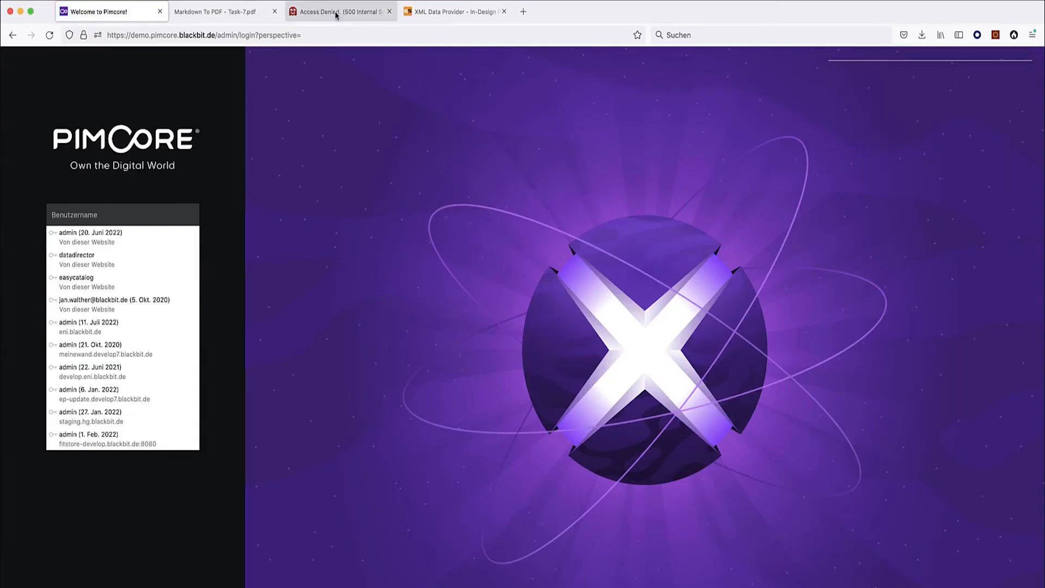
{"action": "left_click", "coordinate": [351, 13]}
{"action": "left_click", "coordinate": [399, 35]}
{"action": "key", "text": "Return"}
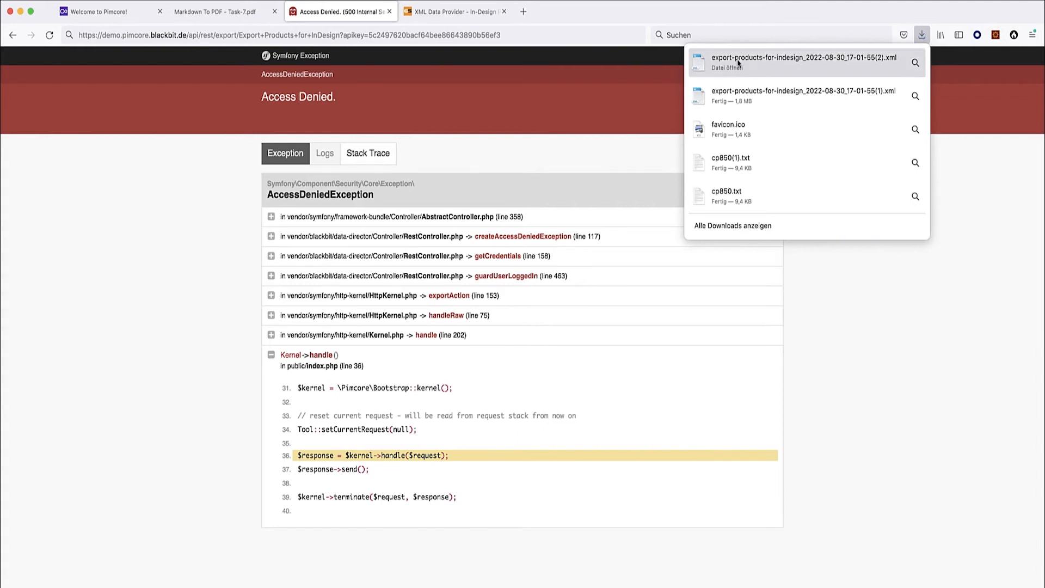
Load the full export address in a new tab and open the downloaded export XML.
{"action": "left_click", "coordinate": [439, 28]}
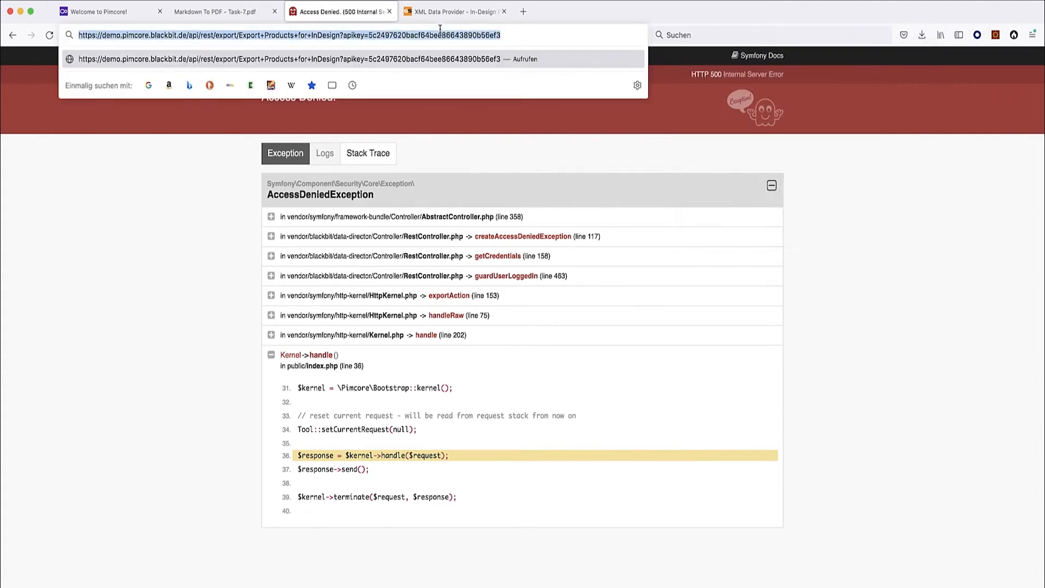
{"action": "key", "text": "super+t"}
{"action": "key", "text": "super+v"}
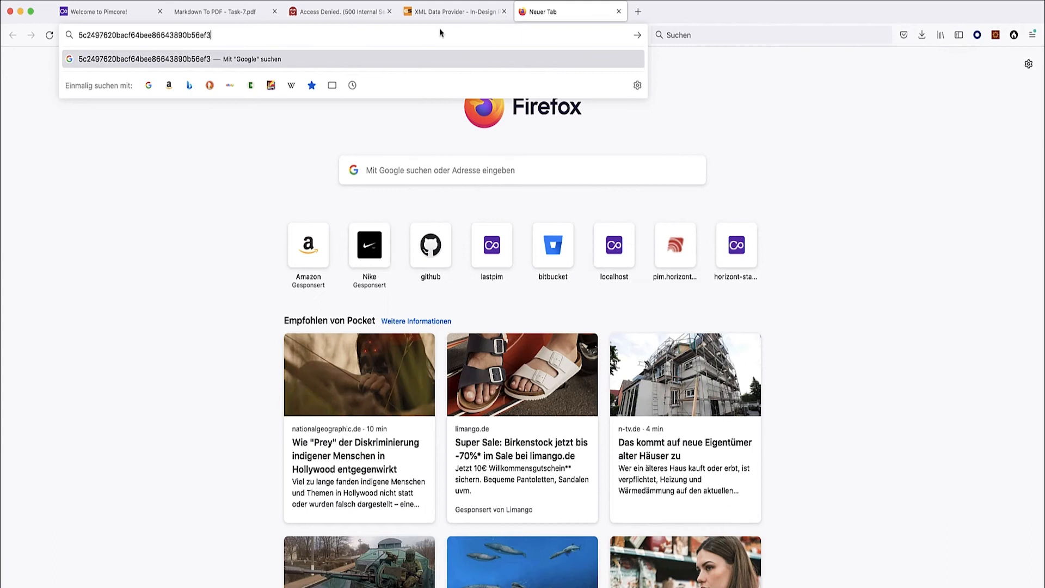
{"action": "left_click", "coordinate": [329, 10]}
{"action": "key", "text": "super+a"}
{"action": "key", "text": "super+c"}
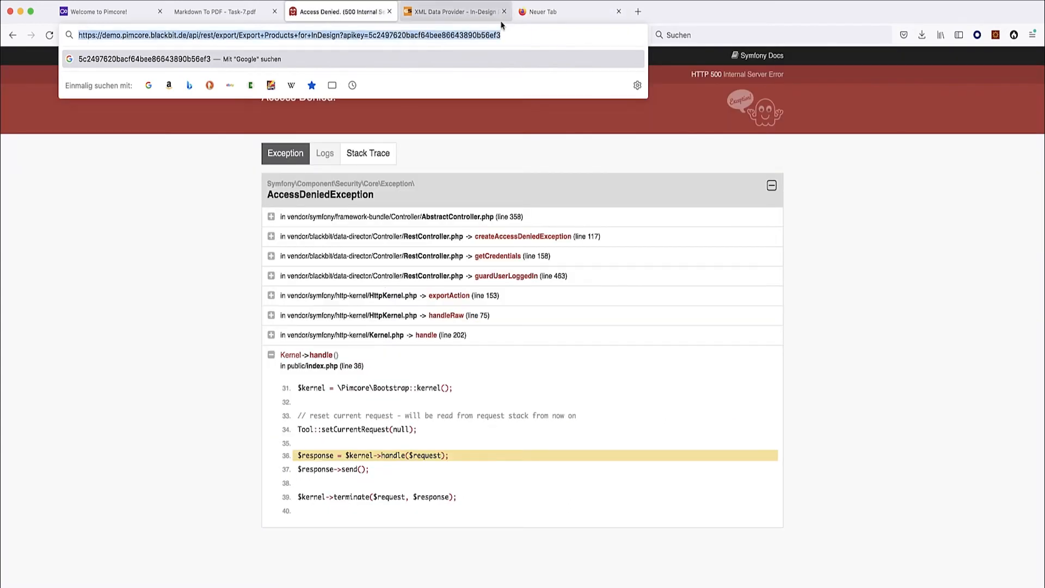
{"action": "left_click", "coordinate": [536, 14]}
{"action": "key", "text": "super+v"}
{"action": "key", "text": "Return"}
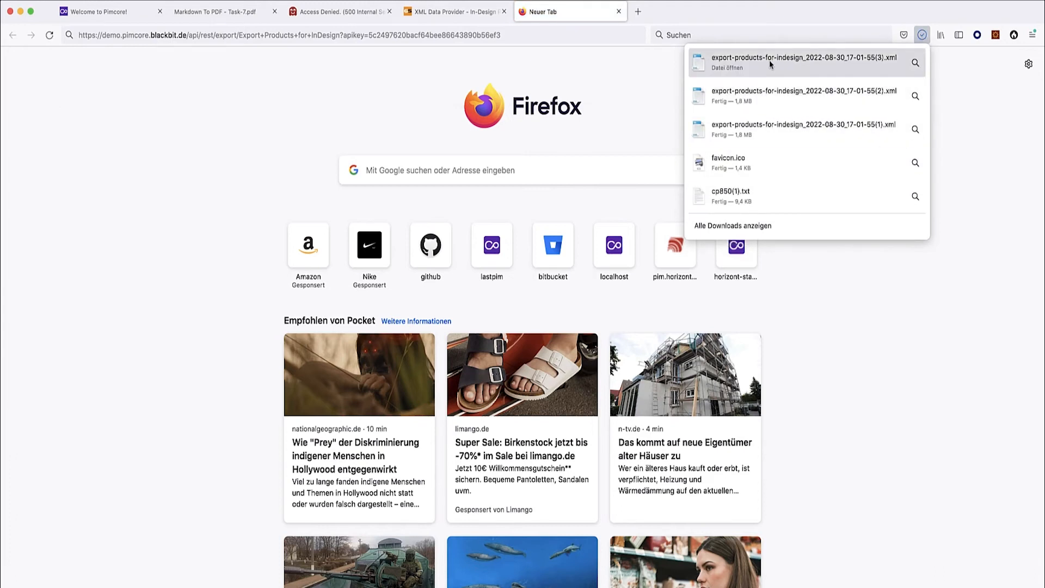
{"action": "left_click", "coordinate": [729, 62]}
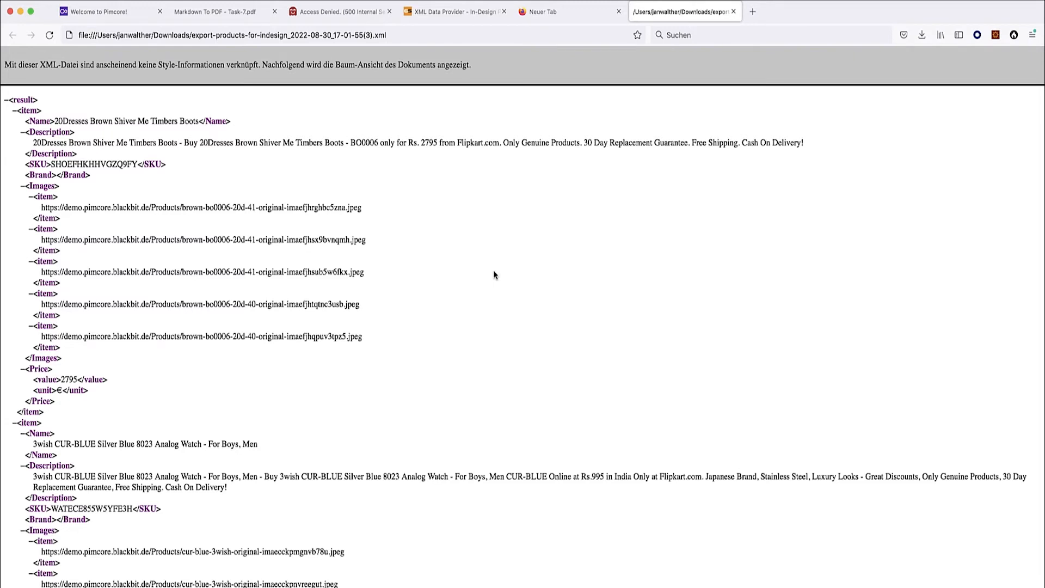
Delete the API key value from the address in the Access Denied tab.
{"action": "left_click", "coordinate": [353, 19]}
{"action": "double_click", "coordinate": [412, 36]}
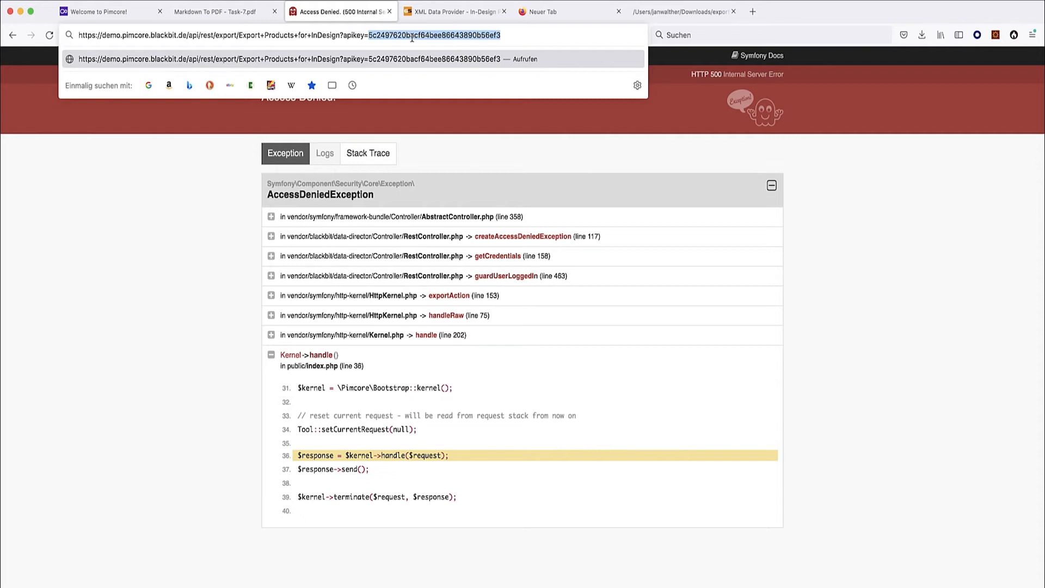
{"action": "key", "text": "BackSpace"}
{"action": "left_click", "coordinate": [198, 326]}
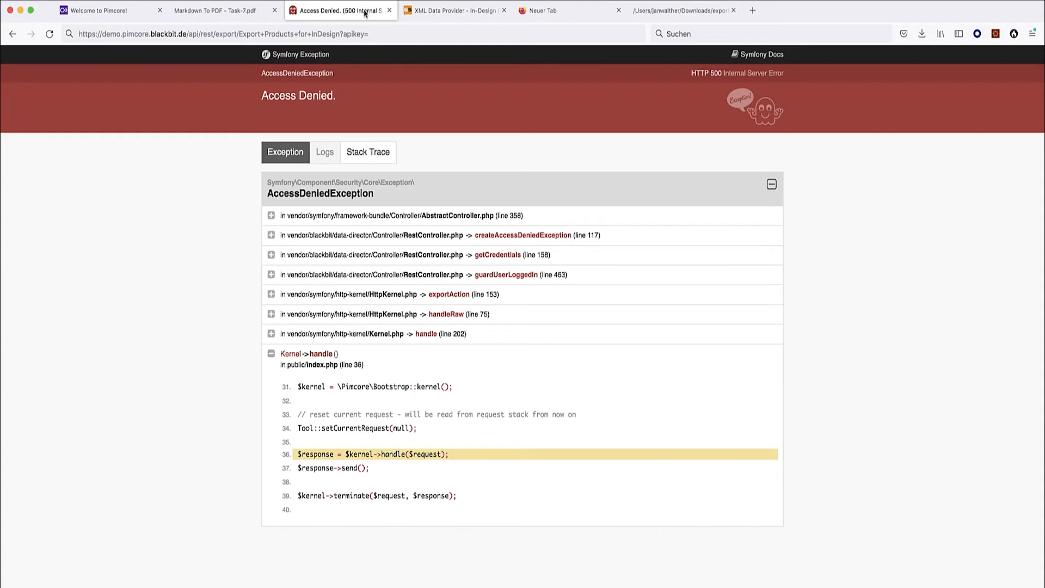
Replace the apikey= parameter with product=1234 and select the whole filtered export address.
{"action": "double_click", "coordinate": [350, 34]}
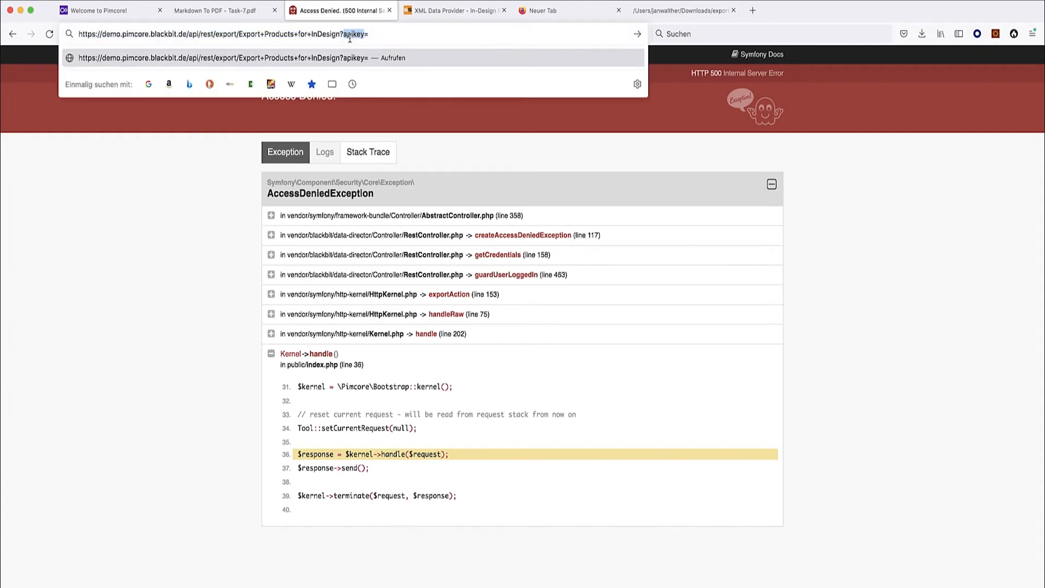
{"action": "left_click", "coordinate": [349, 34]}
{"action": "left_click_drag", "start_coordinate": [344, 34], "coordinate": [404, 32]}
{"action": "type", "text": "product="}
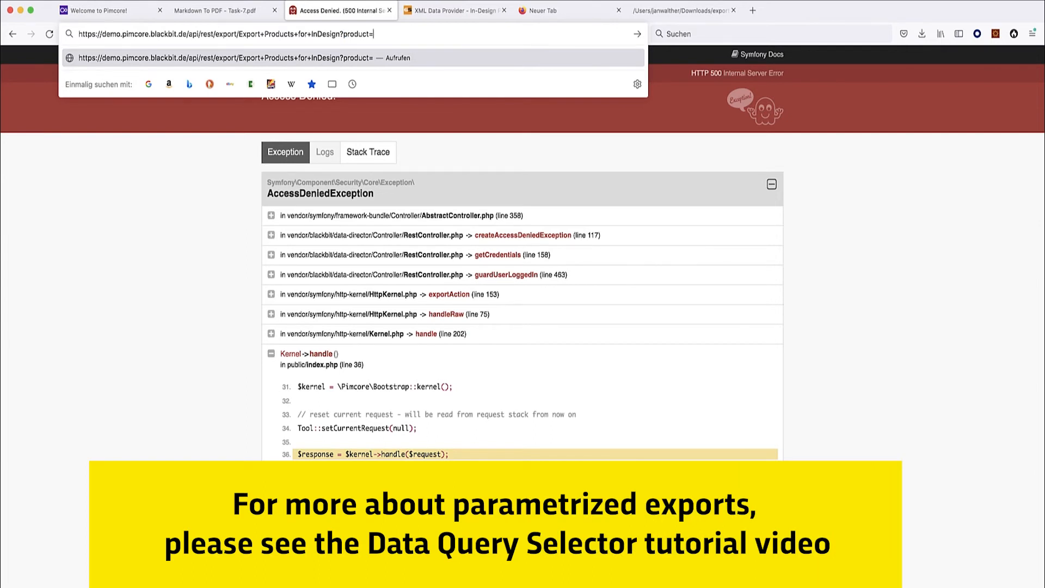
{"action": "type", "text": "1234"}
{"action": "left_click_drag", "start_coordinate": [390, 33], "coordinate": [379, 34]}
{"action": "left_click_drag", "start_coordinate": [389, 34], "coordinate": [72, 35]}
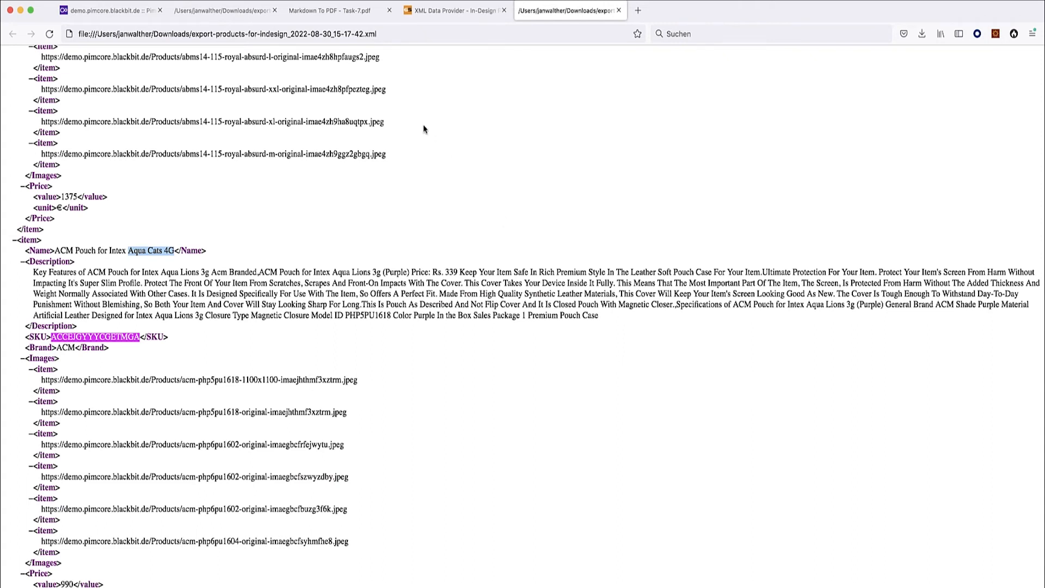
Highlight each of the three Topics steps in Task-7.pdf, then switch to InDesign.
{"action": "left_click", "coordinate": [342, 16]}
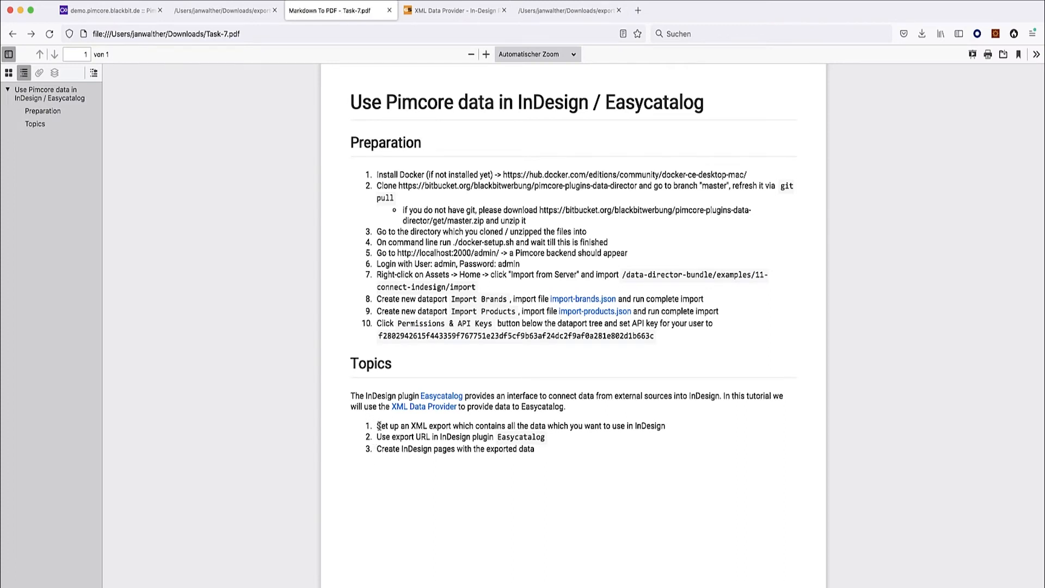
{"action": "left_click_drag", "start_coordinate": [379, 426], "coordinate": [699, 429]}
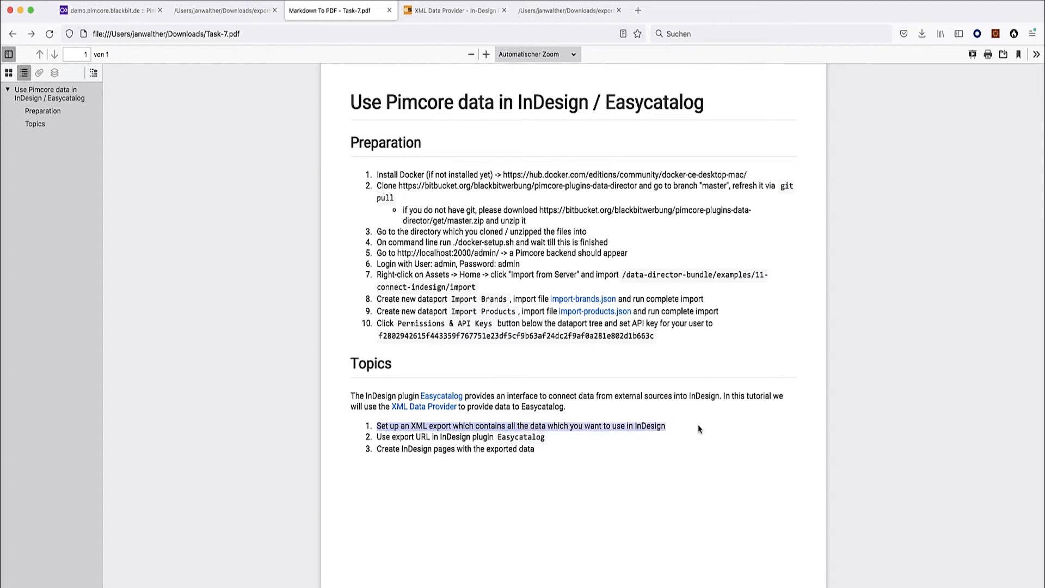
{"action": "left_click", "coordinate": [379, 437]}
{"action": "left_click_drag", "start_coordinate": [378, 436], "coordinate": [551, 439]}
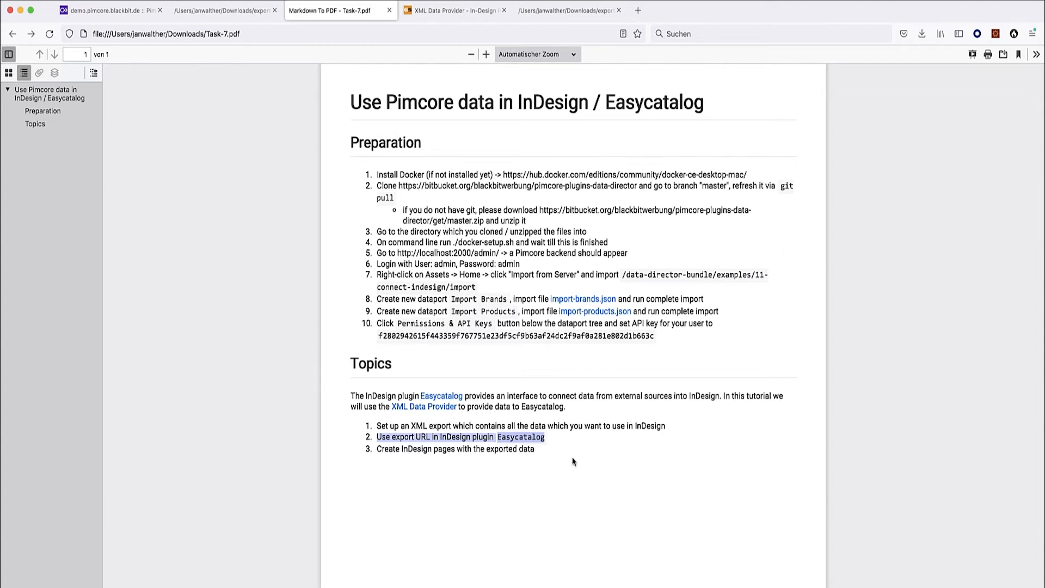
{"action": "mouse_move", "coordinate": [545, 455]}
{"action": "left_mouse_down"}
{"action": "mouse_move", "coordinate": [387, 452]}
{"action": "mouse_move", "coordinate": [535, 453]}
{"action": "left_mouse_up"}
{"action": "left_click", "coordinate": [382, 451]}
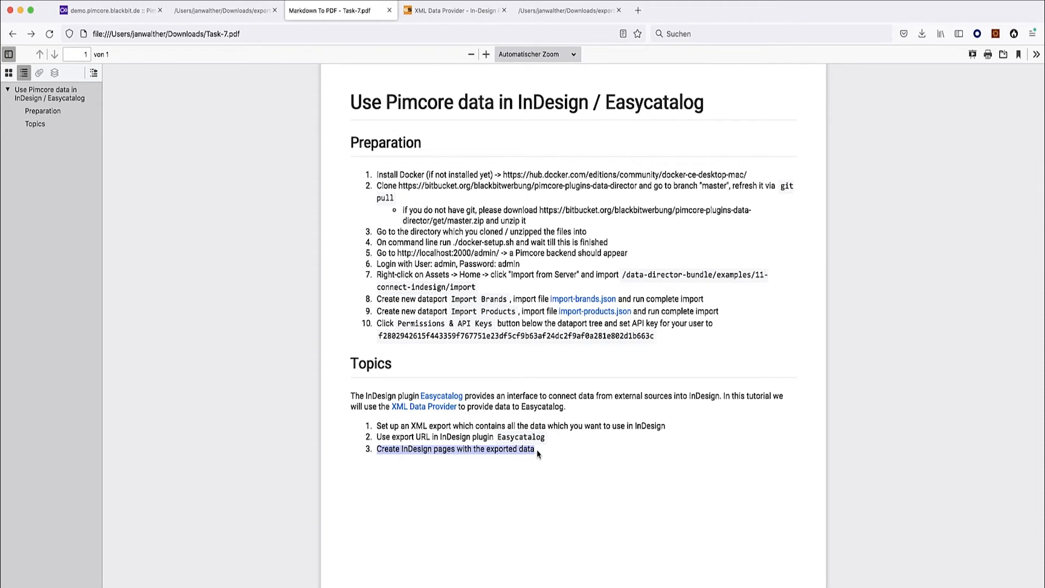
{"action": "key", "text": "super+Tab"}
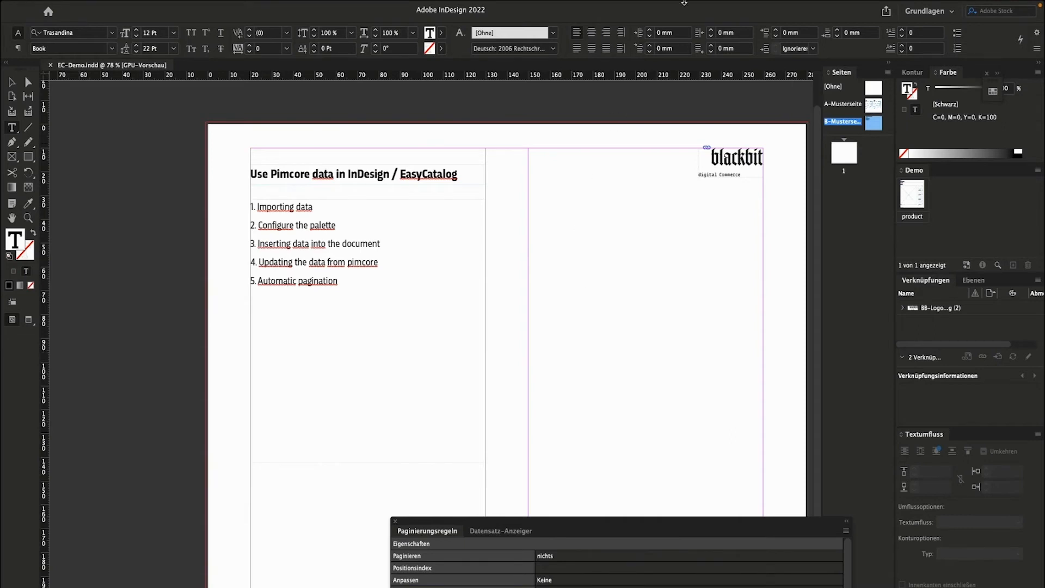
{"action": "mouse_move", "coordinate": [695, 5]}
{"action": "left_click", "coordinate": [465, 514]}
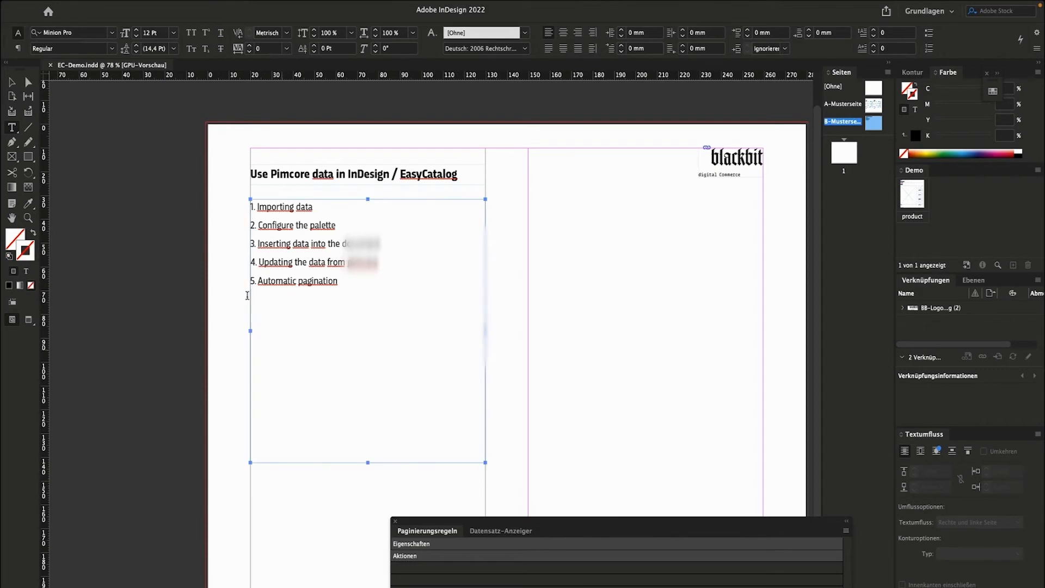
{"action": "mouse_move", "coordinate": [79, 3]}
{"action": "left_click", "coordinate": [46, 7]}
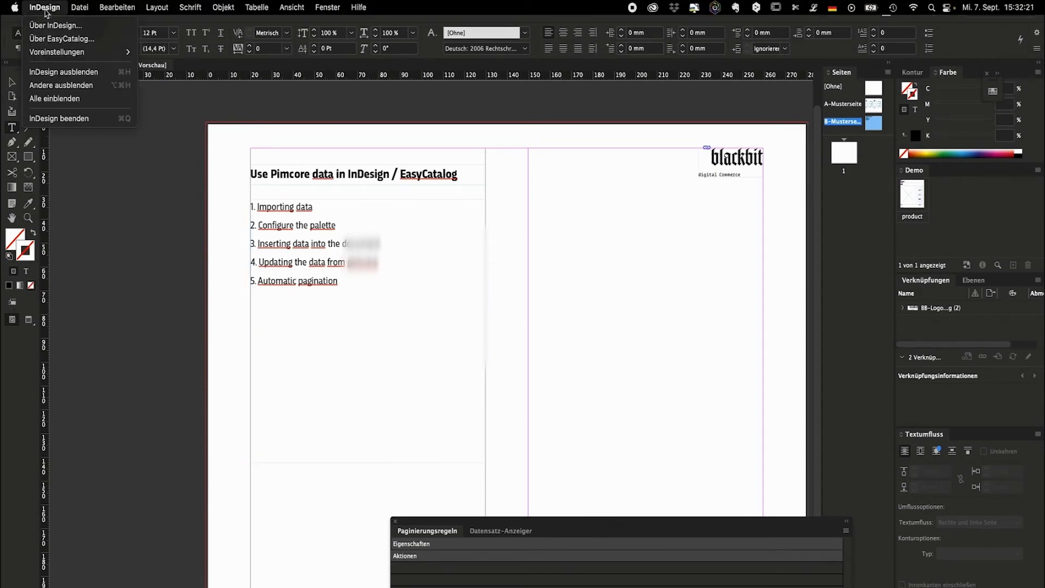
{"action": "left_click", "coordinate": [55, 39]}
{"action": "left_click_drag", "start_coordinate": [307, 162], "coordinate": [269, 132]}
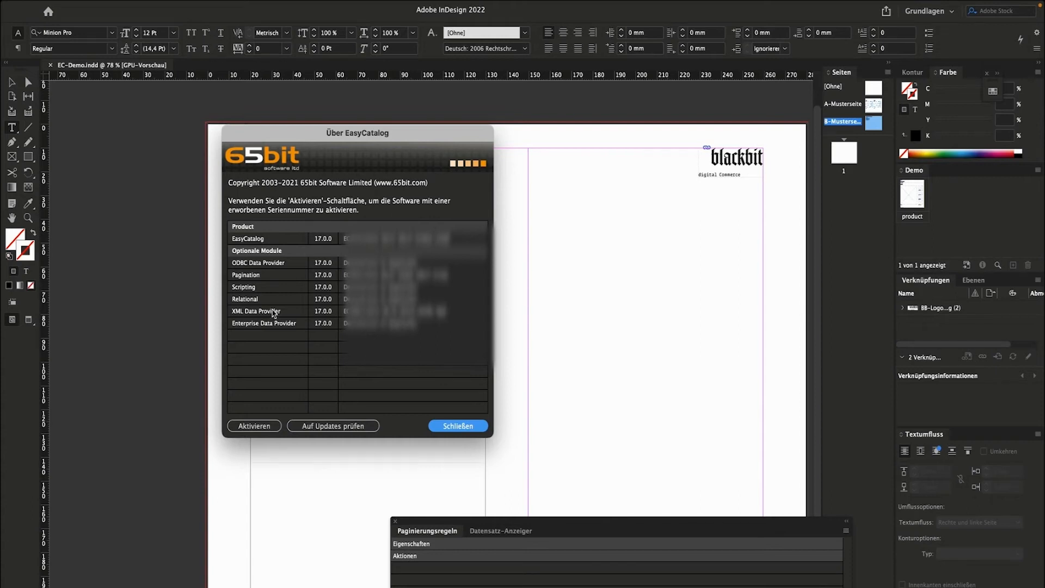
{"action": "left_click", "coordinate": [271, 277]}
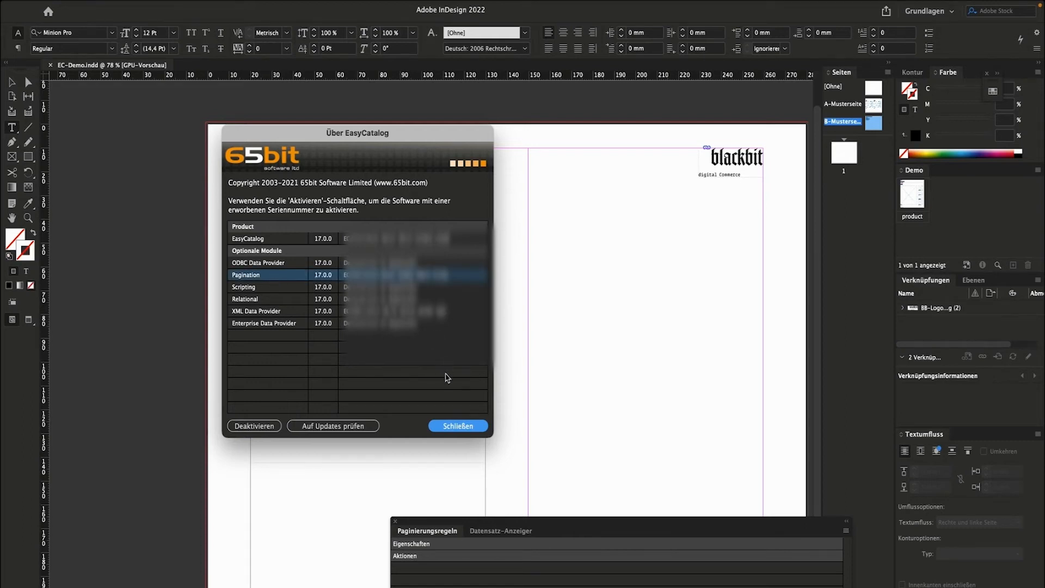
{"action": "left_click", "coordinate": [450, 428]}
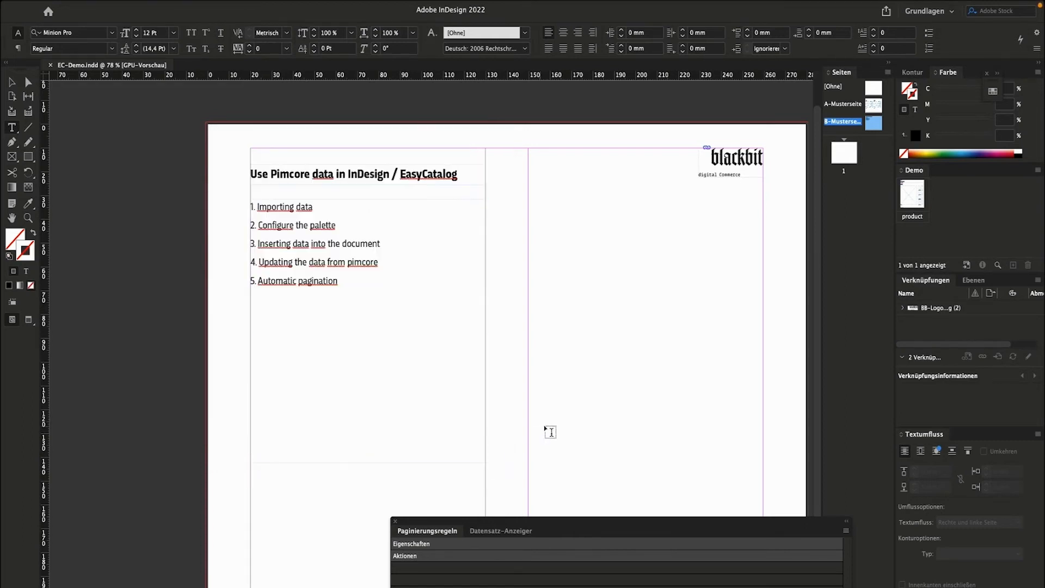
{"action": "mouse_move", "coordinate": [80, 6]}
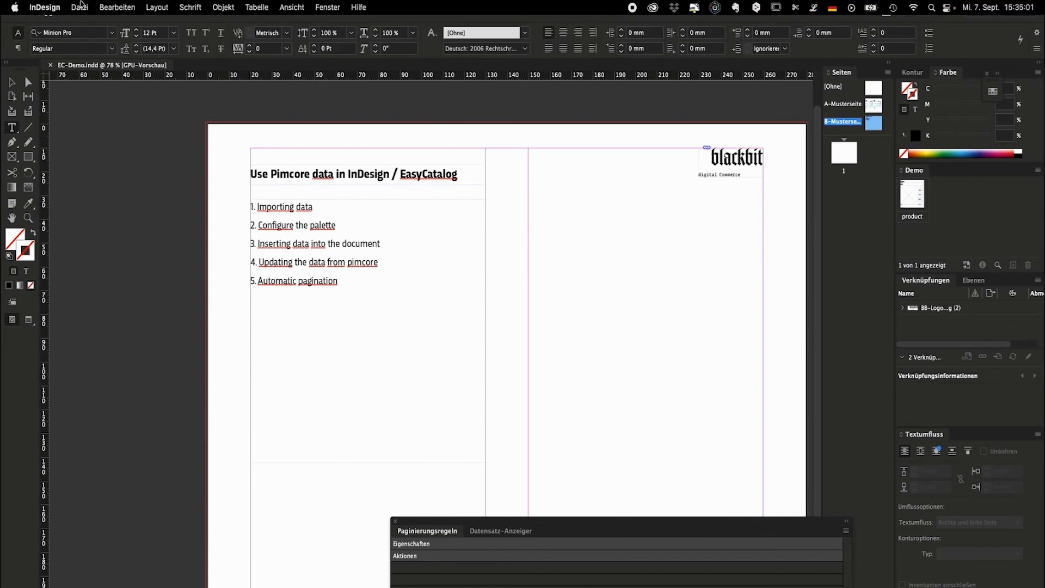
Choose Demo_Workspace as the workspace folder in the EasyCatalog preferences and confirm with OK.
{"action": "left_click", "coordinate": [51, 9]}
{"action": "mouse_move", "coordinate": [63, 52]}
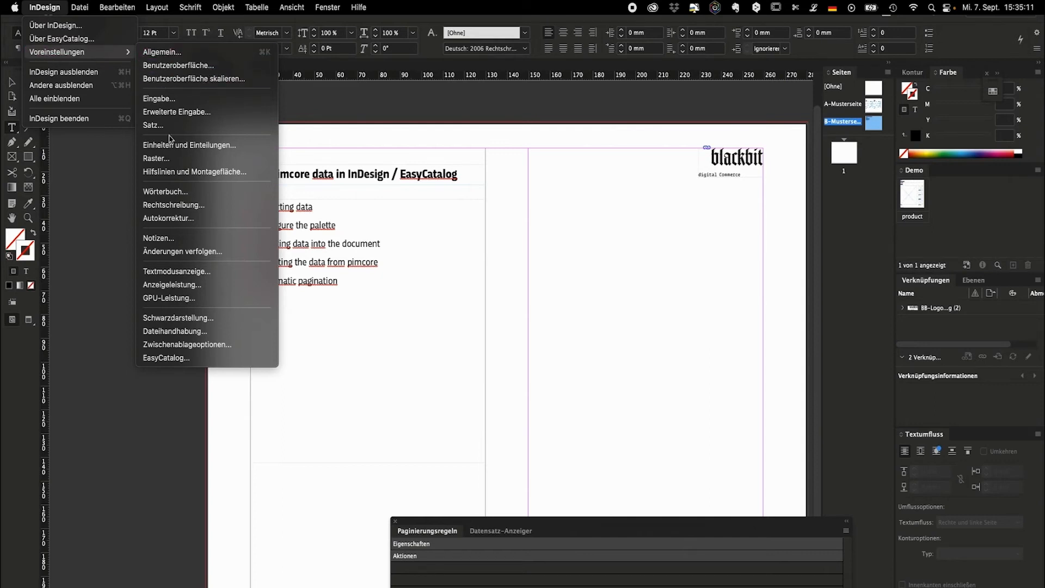
{"action": "left_click", "coordinate": [179, 358]}
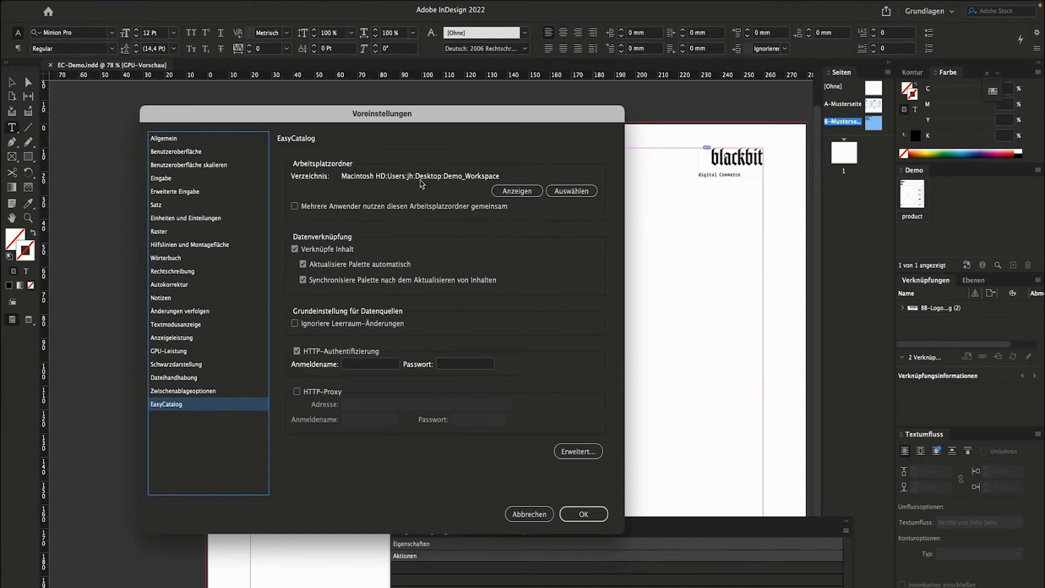
{"action": "left_click", "coordinate": [560, 189]}
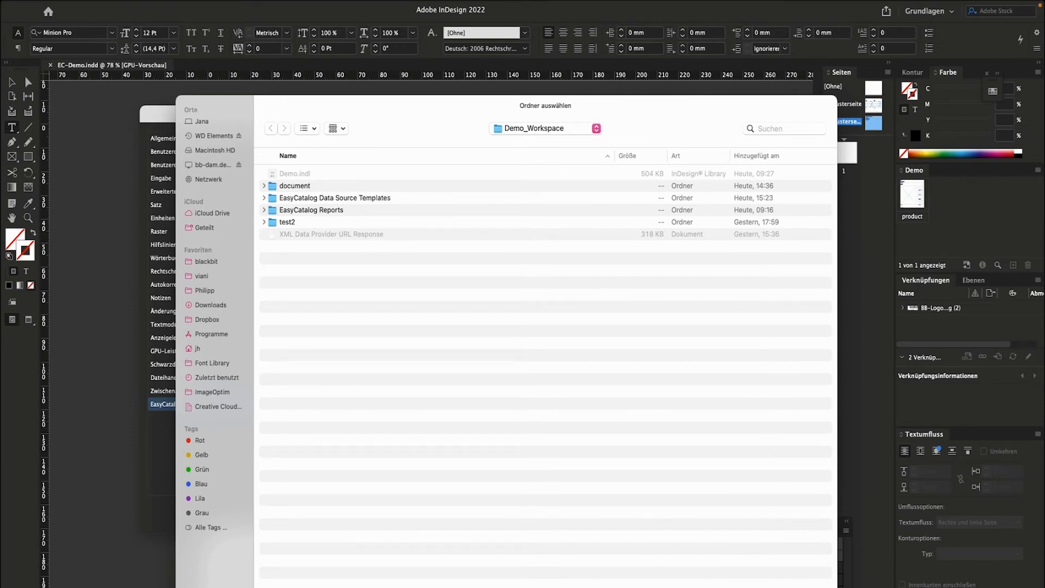
{"action": "key", "text": "Return"}
{"action": "left_click", "coordinate": [591, 515]}
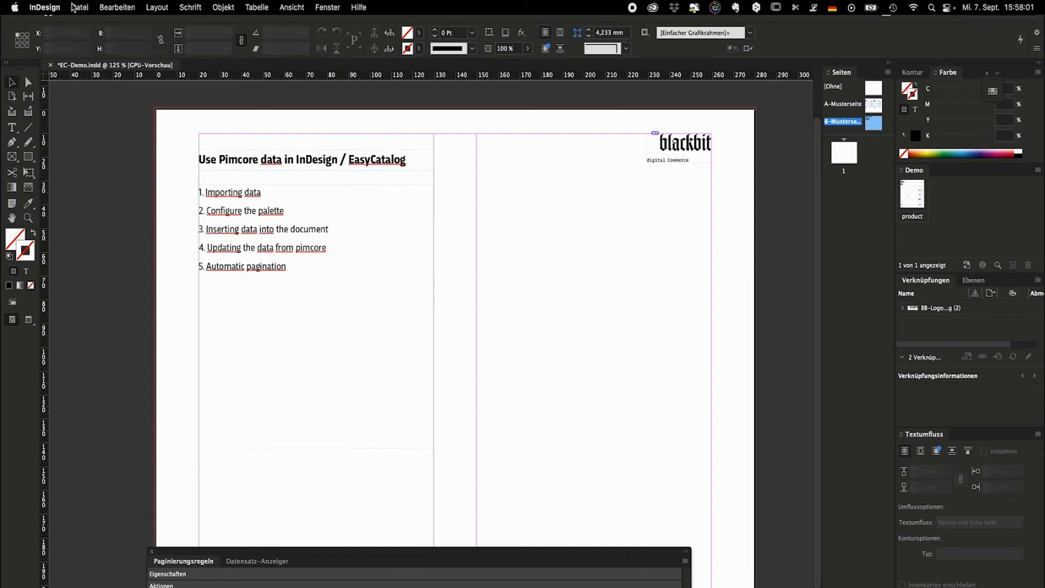
Create a new EasyCatalog XML data source named demo with the pasted Pimcore export URL.
{"action": "left_click", "coordinate": [74, 7]}
{"action": "mouse_move", "coordinate": [196, 25]}
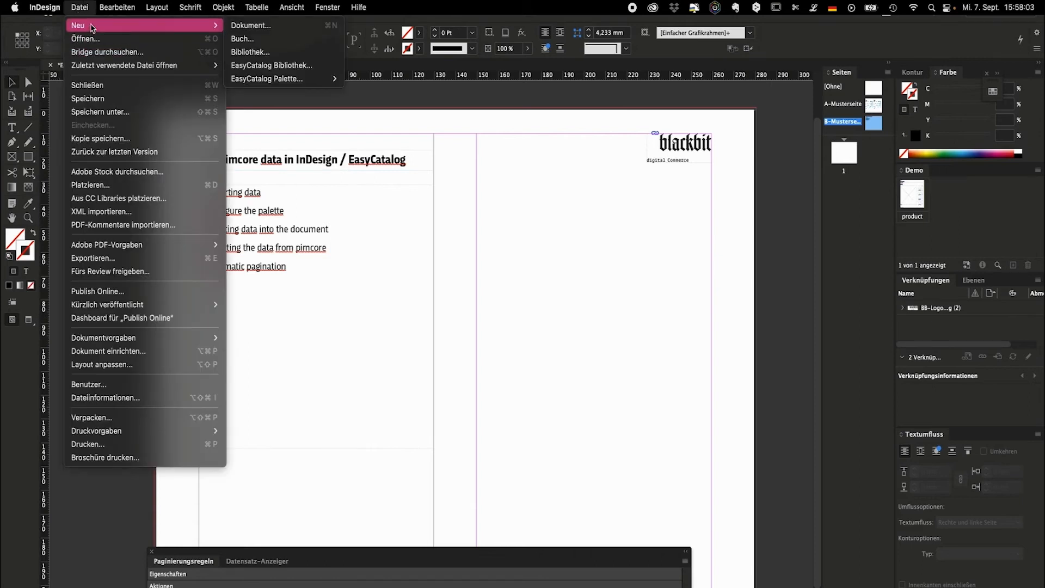
{"action": "mouse_move", "coordinate": [291, 79]}
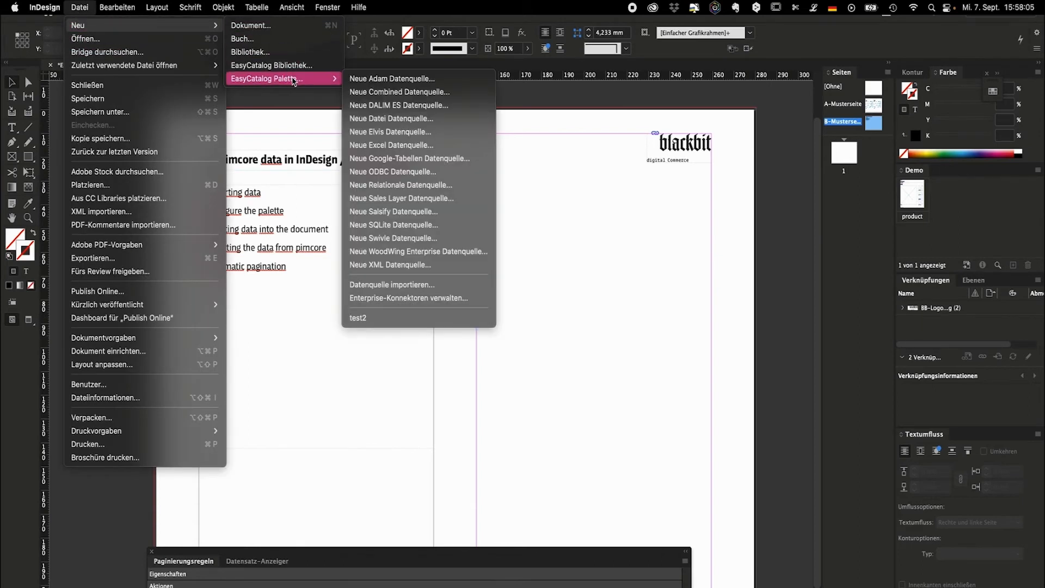
{"action": "left_click", "coordinate": [401, 266]}
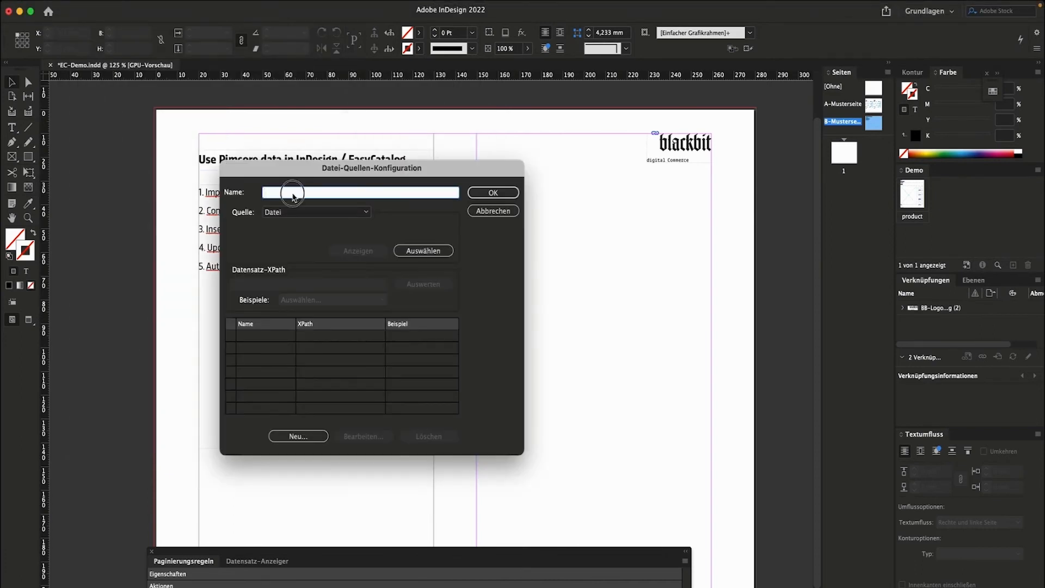
{"action": "type", "text": "dem"}
{"action": "left_click", "coordinate": [275, 212]}
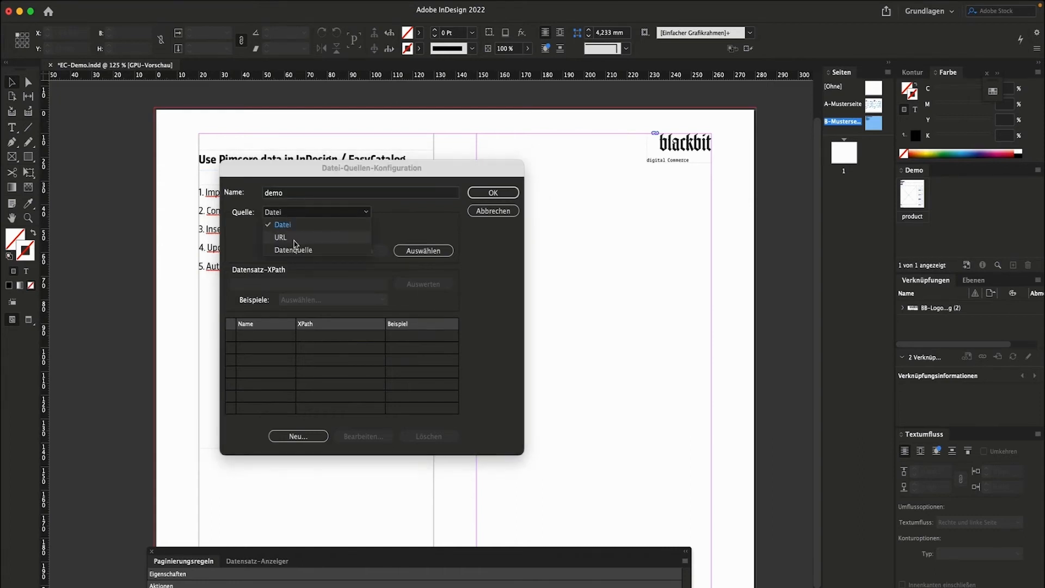
{"action": "left_click", "coordinate": [293, 237]}
{"action": "left_click", "coordinate": [293, 234]}
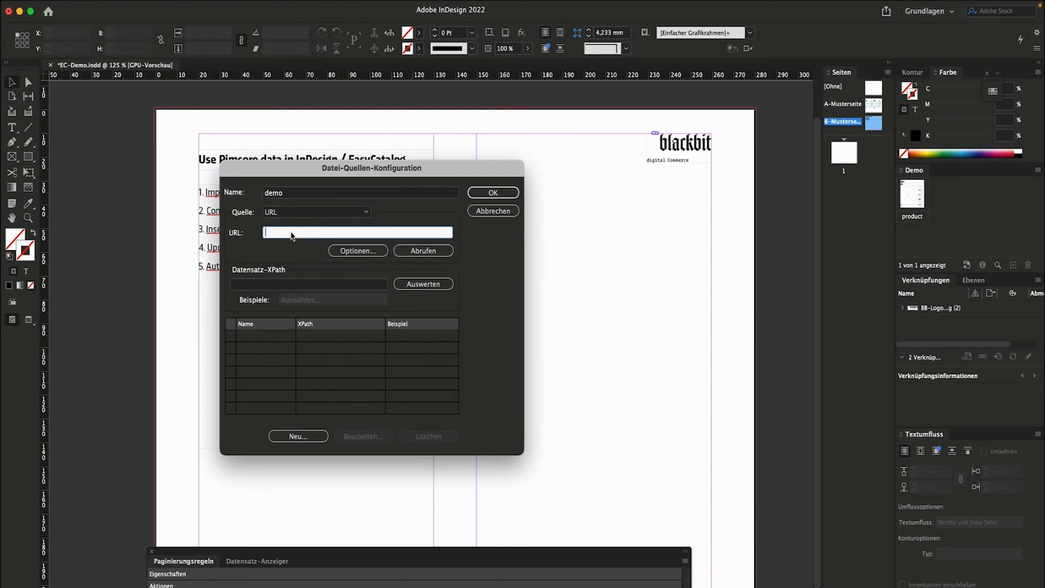
{"action": "key", "text": "super+v"}
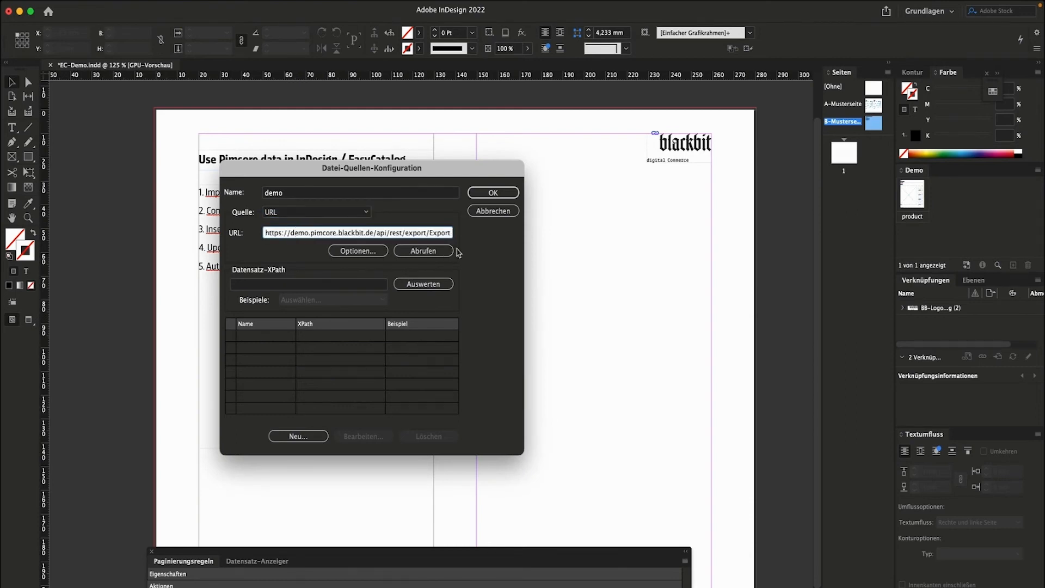
Fetch the XML and evaluate record path /result/item, finding 1469 records.
{"action": "left_click", "coordinate": [430, 252]}
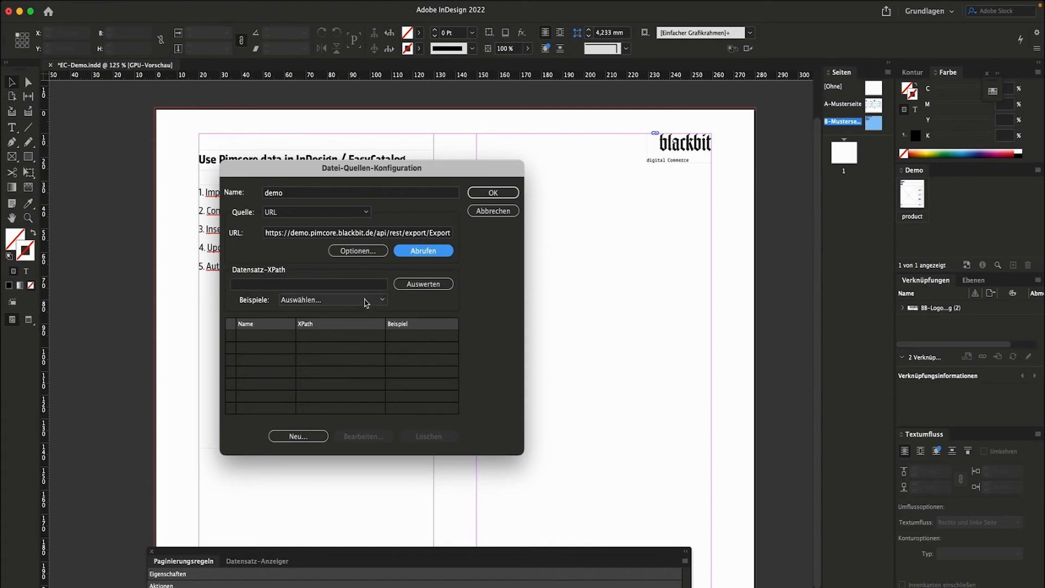
{"action": "left_click", "coordinate": [359, 299]}
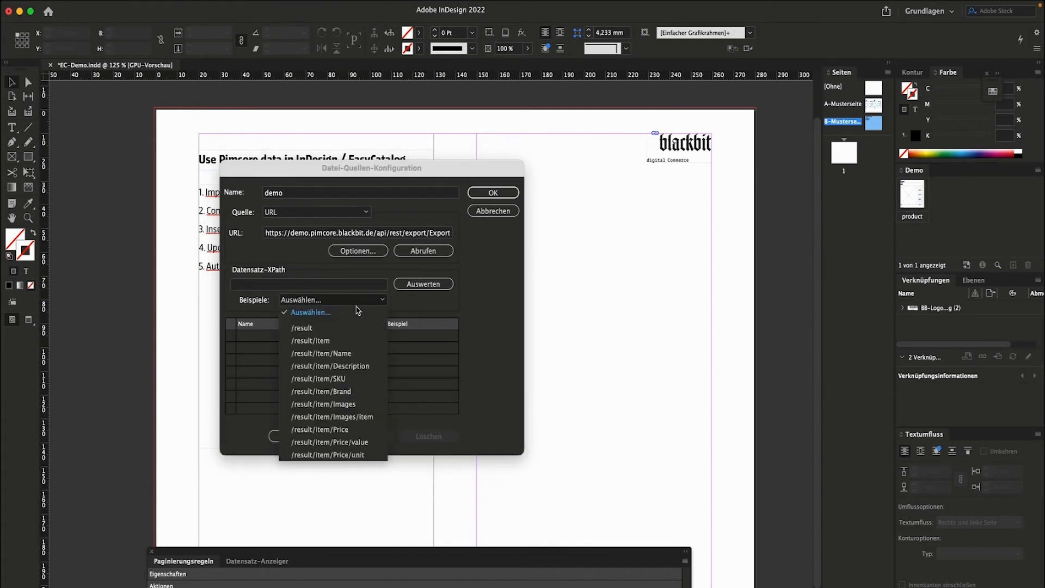
{"action": "left_click", "coordinate": [351, 342]}
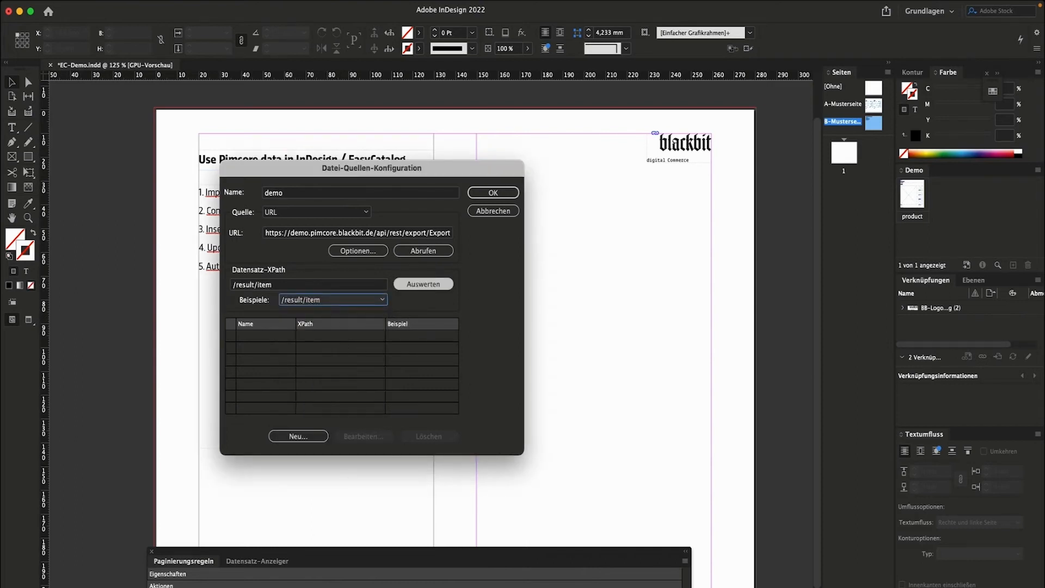
{"action": "left_click", "coordinate": [451, 286]}
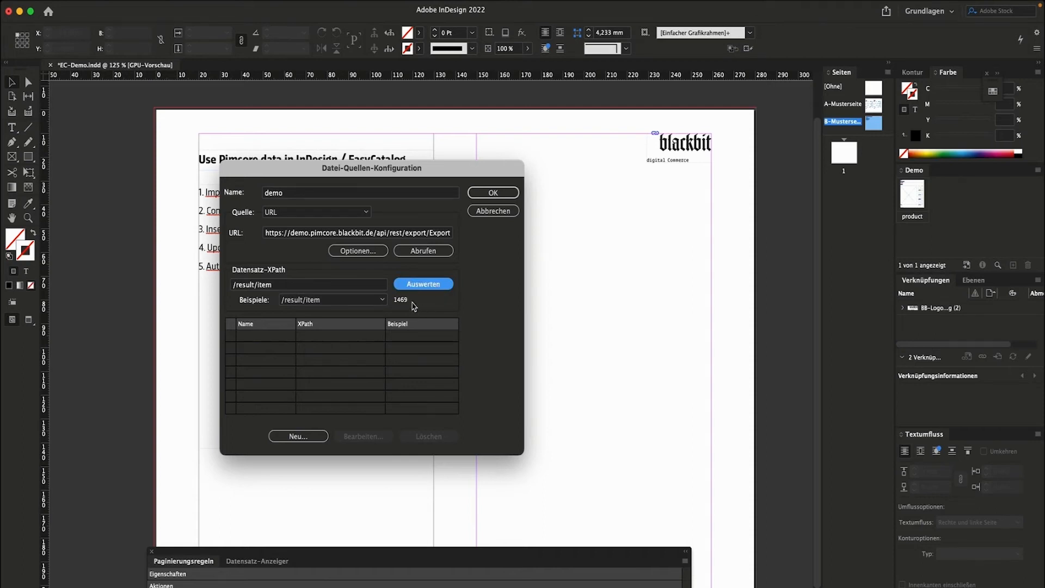
Accept the nine detected fields, tick Schlüssel for SKU, and save the demo data source.
{"action": "left_click", "coordinate": [303, 438]}
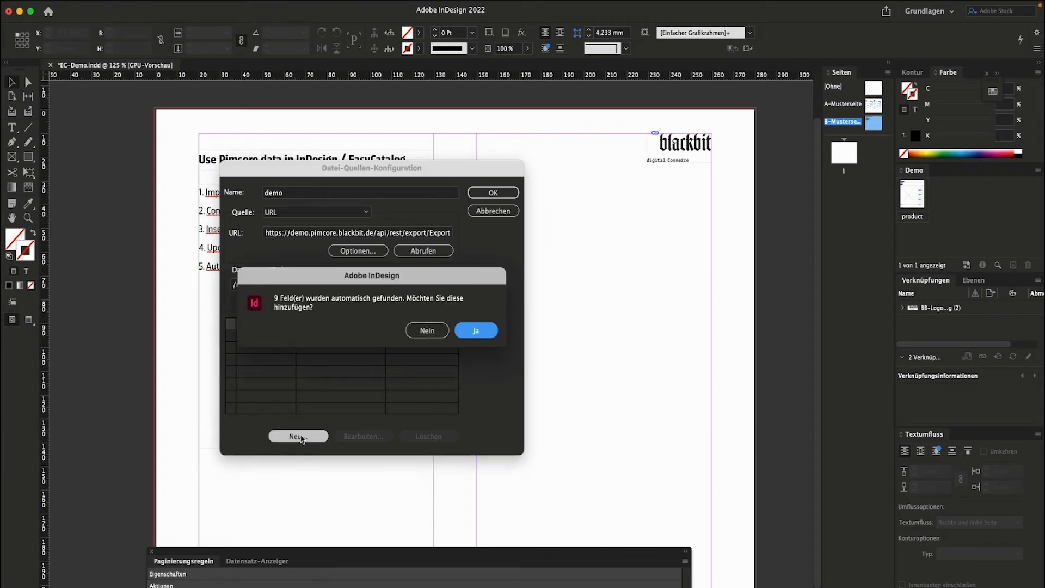
{"action": "left_click", "coordinate": [481, 331]}
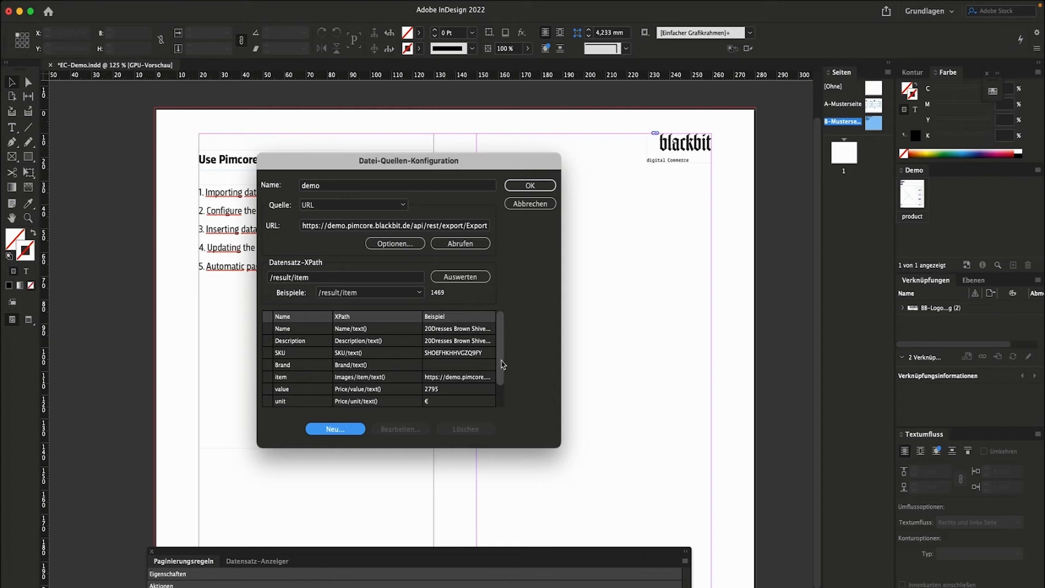
{"action": "left_click", "coordinate": [295, 357]}
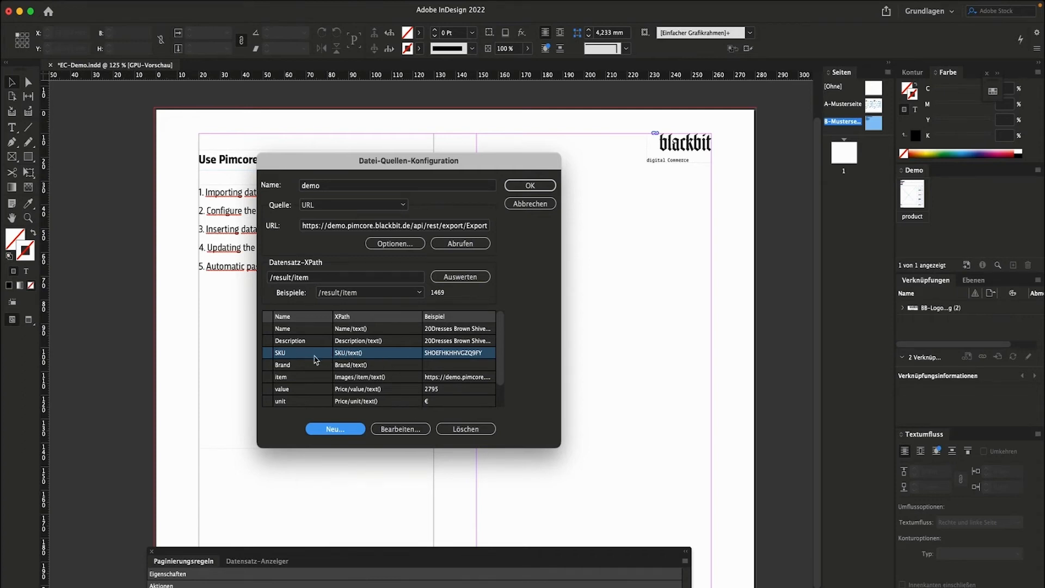
{"action": "left_click", "coordinate": [408, 430]}
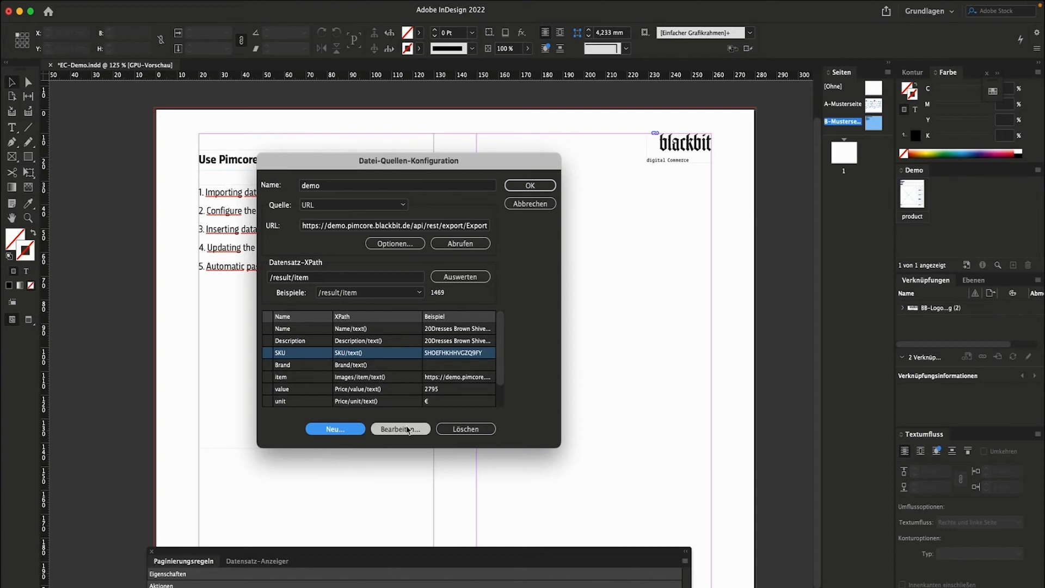
{"action": "left_click", "coordinate": [442, 335]}
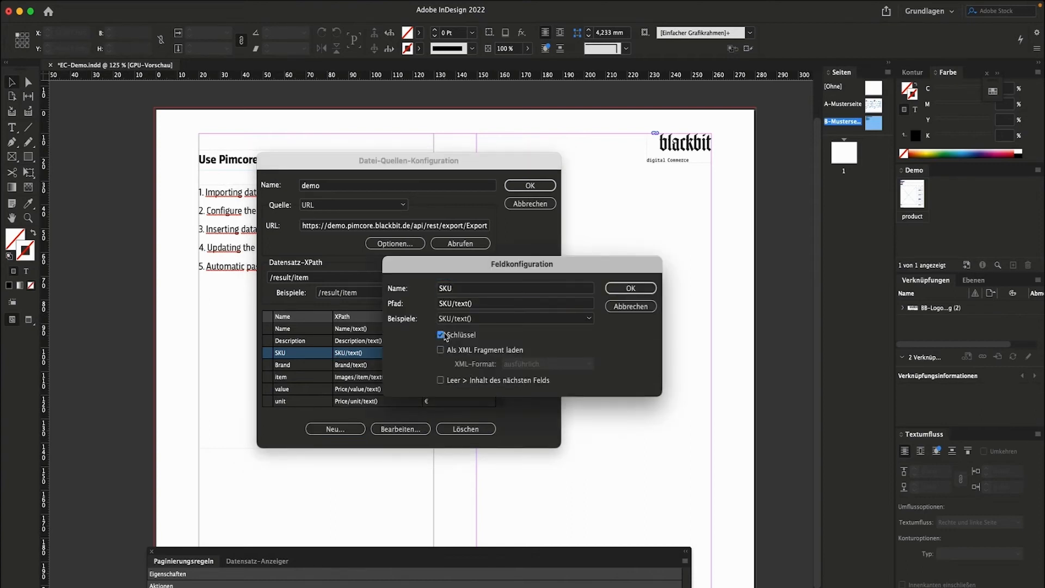
{"action": "left_click", "coordinate": [643, 290]}
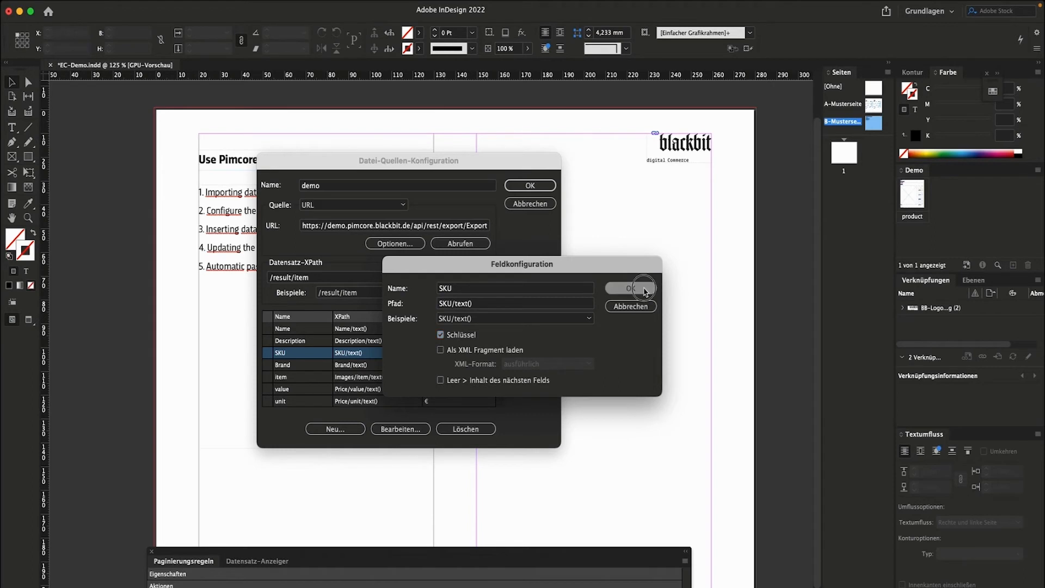
{"action": "left_click", "coordinate": [536, 186]}
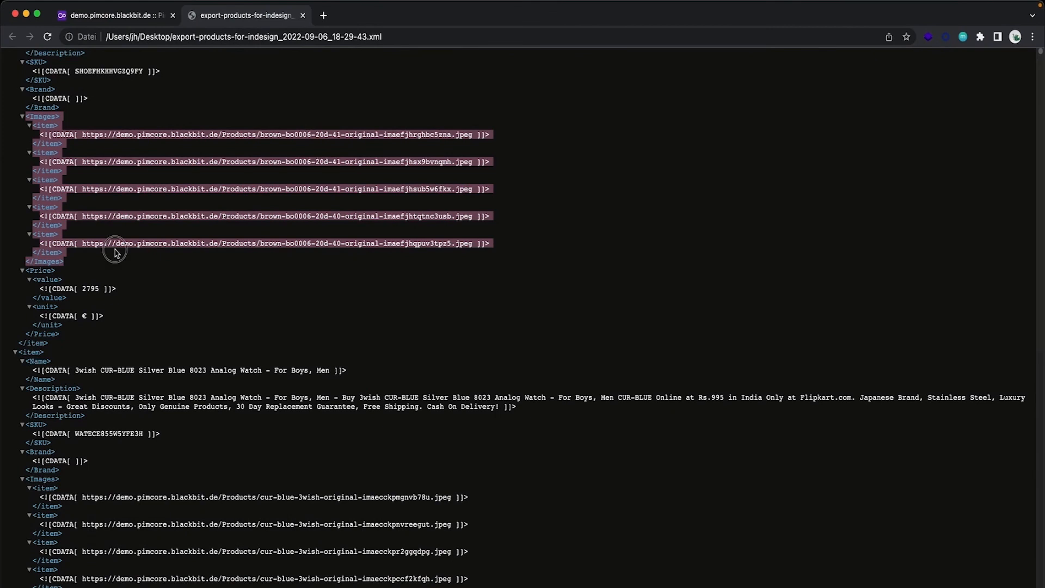
Highlight the first product's five <Images> item URLs in the XML, then return to InDesign.
{"action": "left_click", "coordinate": [116, 252]}
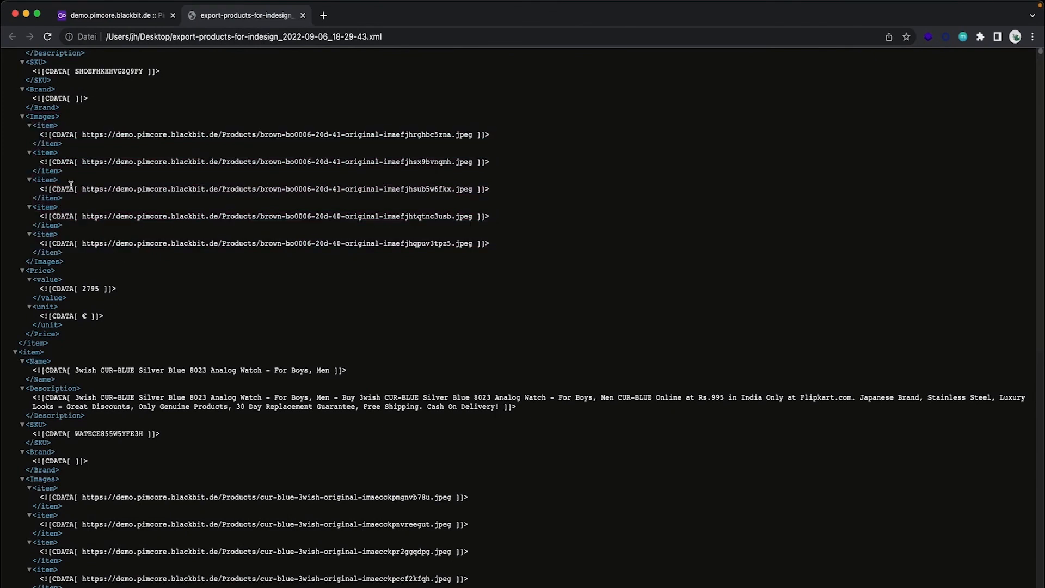
{"action": "left_click_drag", "start_coordinate": [33, 126], "coordinate": [108, 255]}
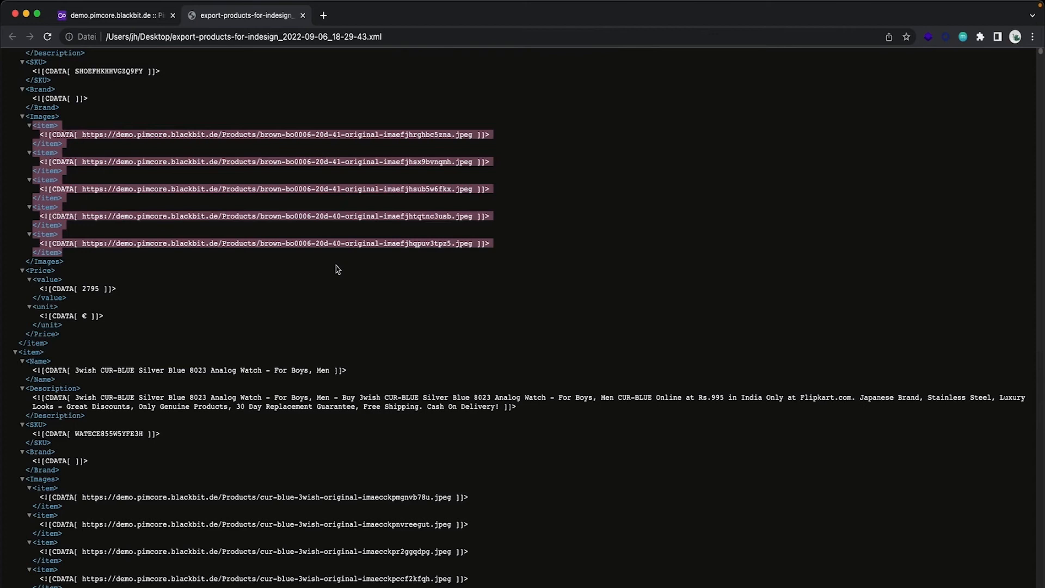
{"action": "key", "text": "ctrl+Left"}
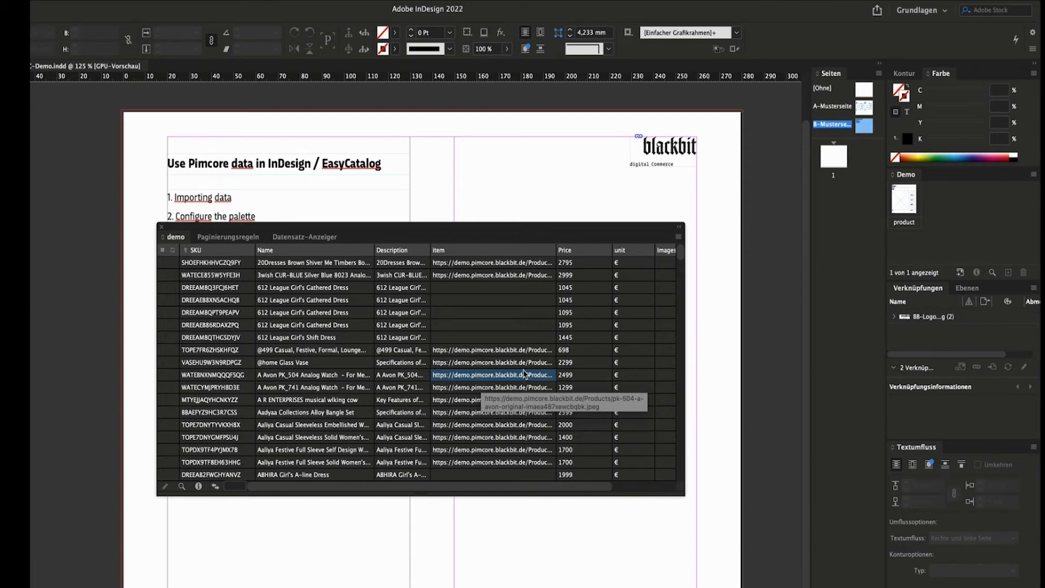
In the data source configuration, add field image1 with path Images/item[1]/text().
{"action": "left_click", "coordinate": [199, 487]}
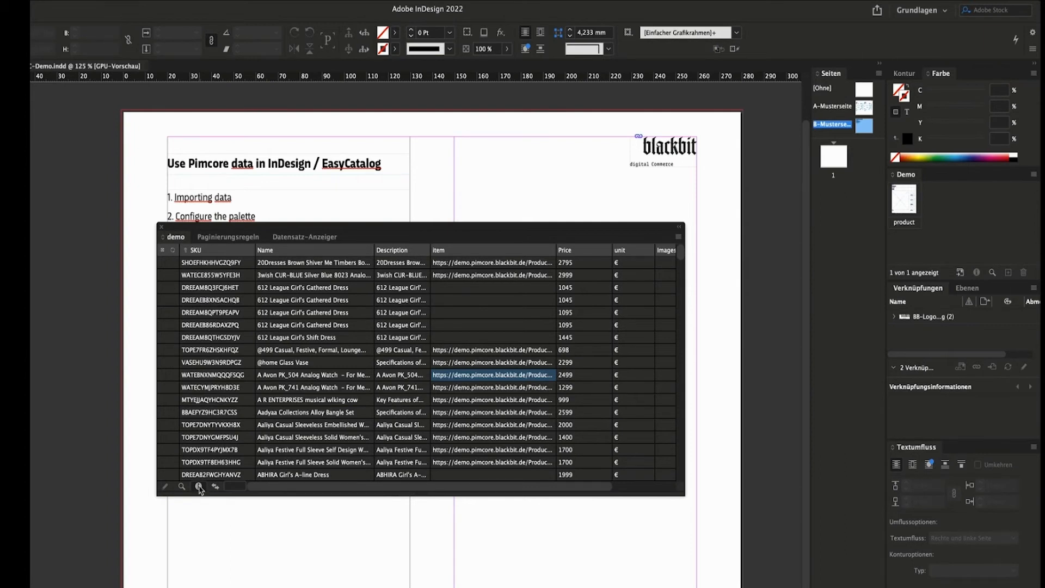
{"action": "left_click", "coordinate": [448, 219]}
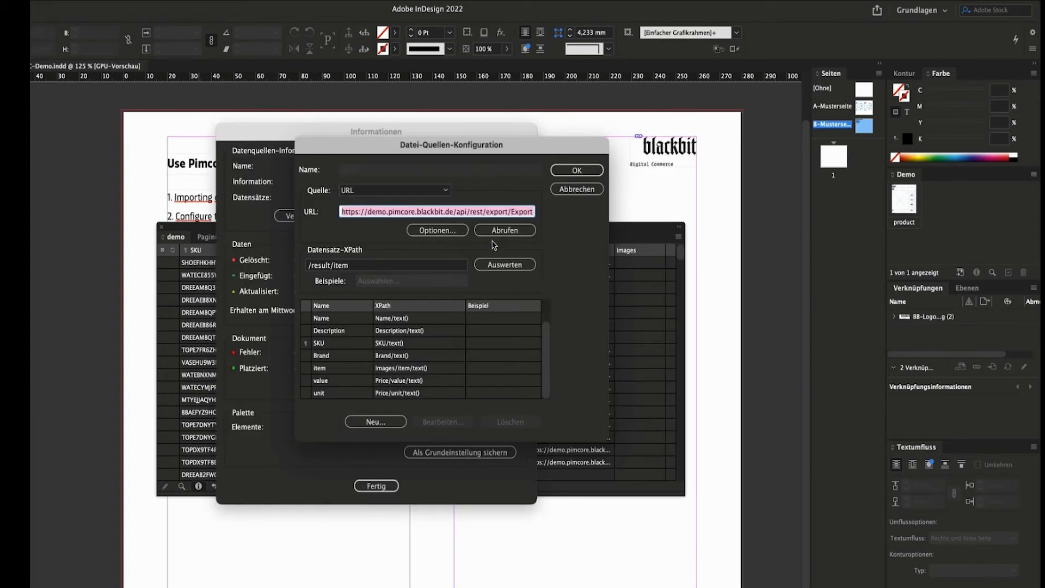
{"action": "left_click", "coordinate": [390, 424]}
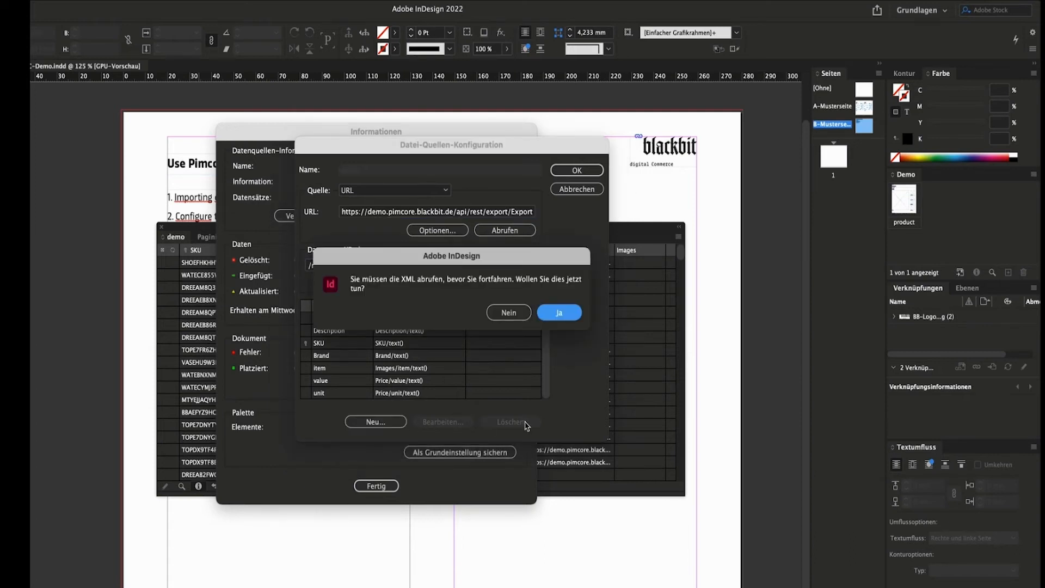
{"action": "left_click", "coordinate": [562, 316]}
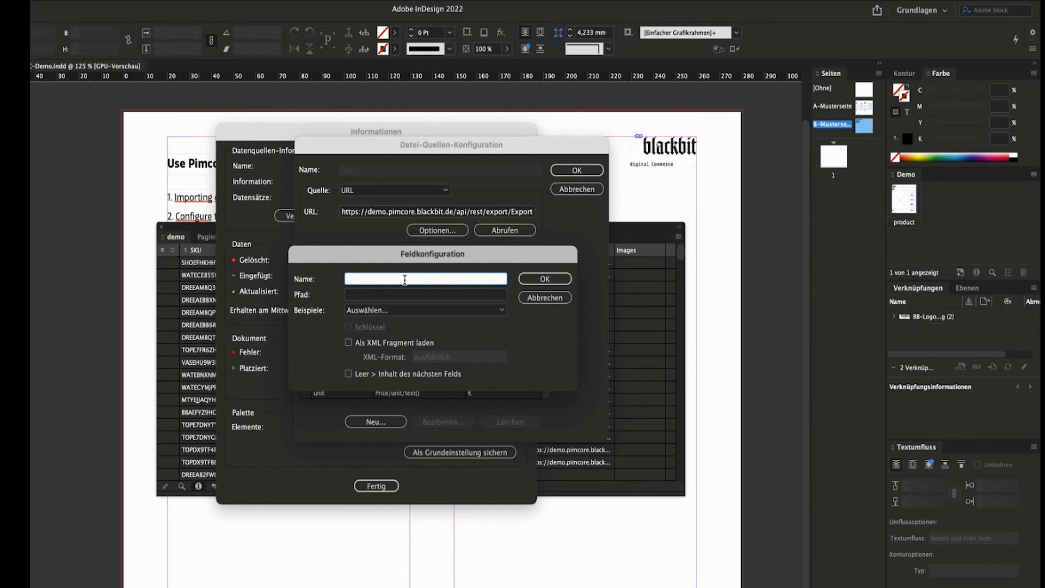
{"action": "type", "text": "image1"}
{"action": "left_click", "coordinate": [446, 295]}
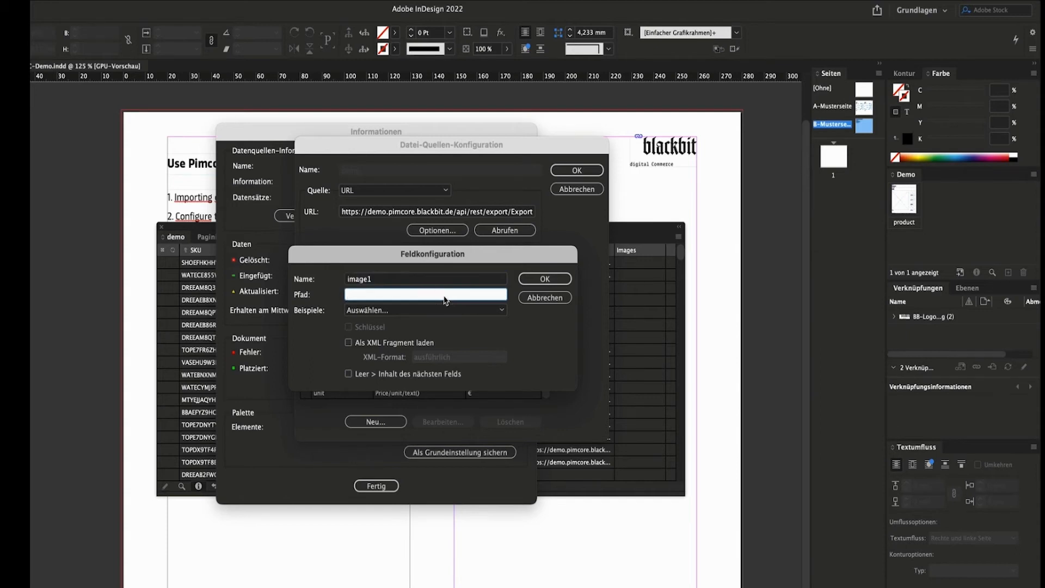
{"action": "type", "text": "Images/item[1]/text()"}
{"action": "left_click", "coordinate": [530, 281]}
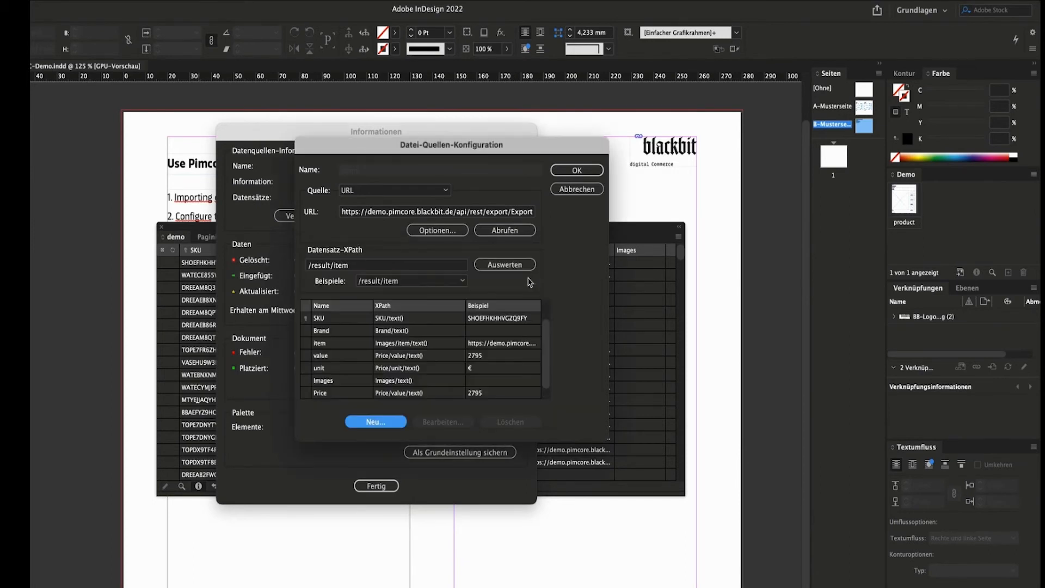
Add fields image2 and image3 with their Images/item paths.
{"action": "left_click", "coordinate": [376, 422]}
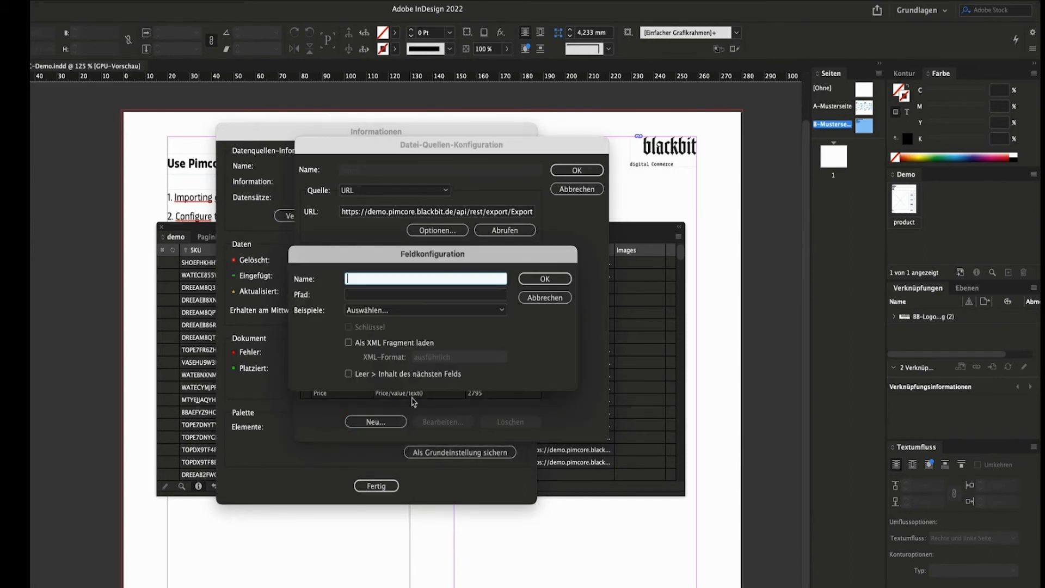
{"action": "type", "text": "image2"}
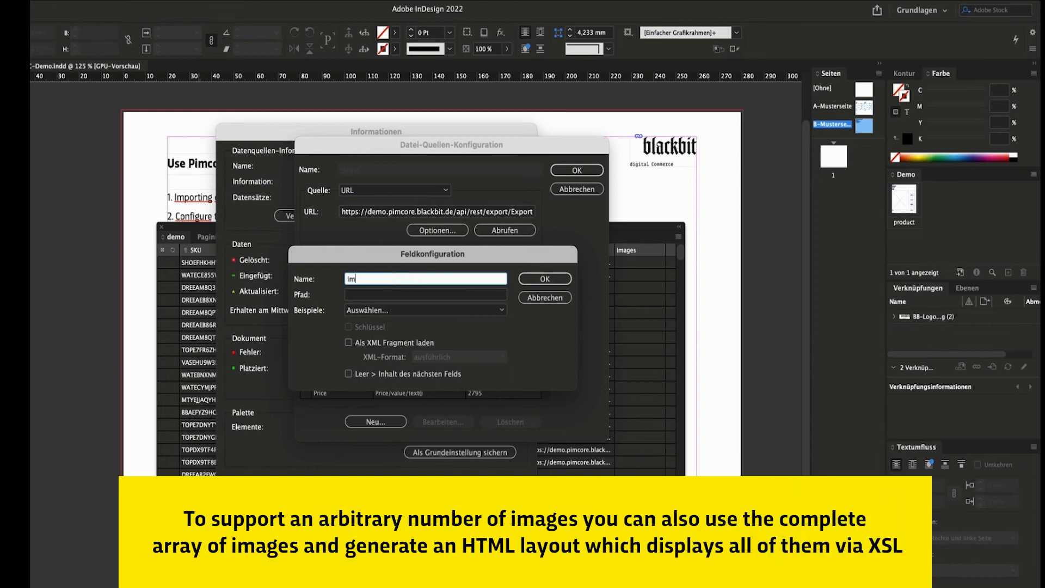
{"action": "left_click", "coordinate": [404, 295]}
{"action": "type", "text": "Images/item[1]/text()"}
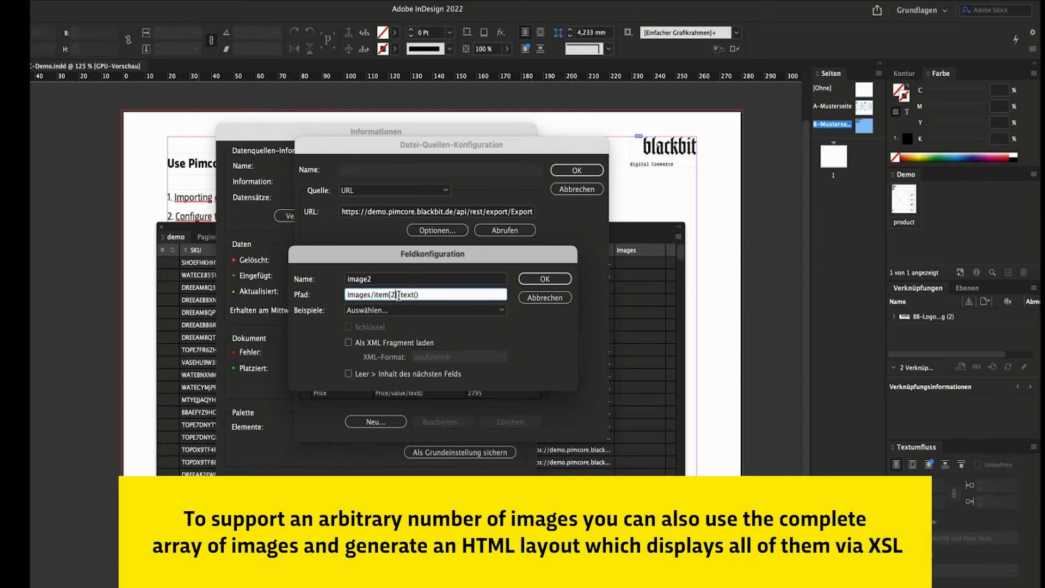
{"action": "left_click", "coordinate": [545, 279]}
{"action": "left_click", "coordinate": [376, 422]}
{"action": "type", "text": "image"}
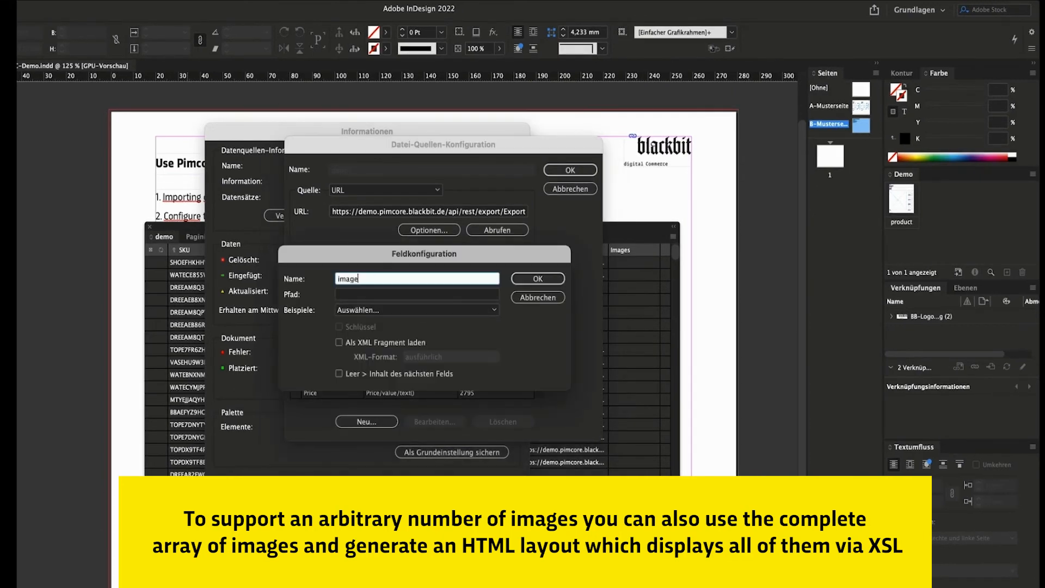
{"action": "key", "text": "Tab"}
{"action": "type", "text": "Images/item[1]/text()"}
{"action": "left_click", "coordinate": [538, 279]}
Add field image4 with path Images/item[4]/text().
{"action": "left_click", "coordinate": [366, 422]}
{"action": "type", "text": "image4"}
{"action": "key", "text": "Tab"}
{"action": "type", "text": "Images/item[1]/text()"}
{"action": "left_click", "coordinate": [387, 294]}
{"action": "key", "text": "BackSpace"}
{"action": "type", "text": "4"}
{"action": "left_click", "coordinate": [538, 279]}
Add field image5 with path Images/item[5]/text() and apply the configuration.
{"action": "left_click", "coordinate": [367, 421]}
{"action": "type", "text": "image5"}
{"action": "key", "text": "Tab"}
{"action": "type", "text": "Images/item[1]/text()"}
{"action": "left_click", "coordinate": [384, 294]}
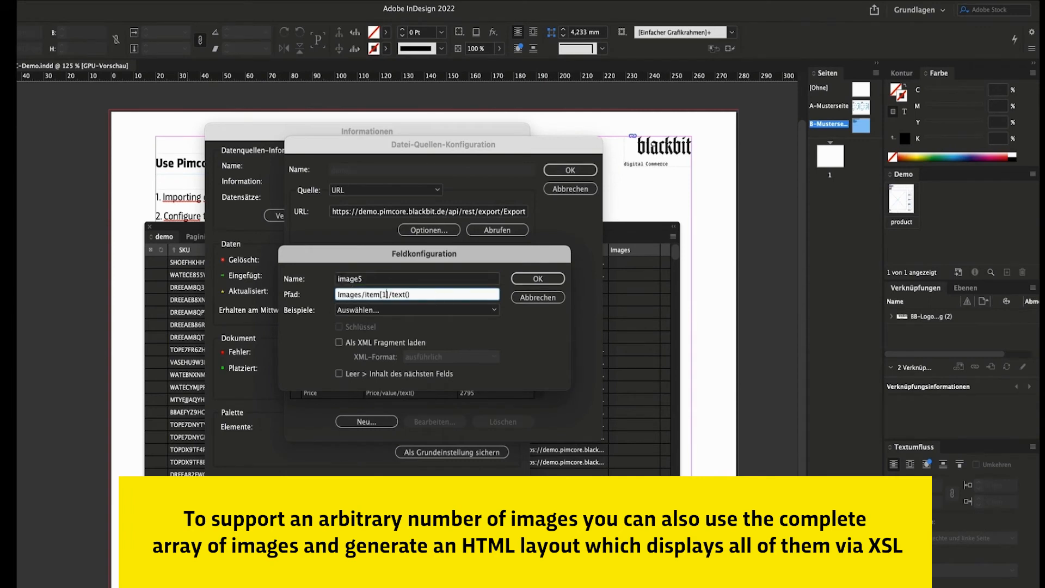
{"action": "key", "text": "BackSpace"}
{"action": "type", "text": "5"}
{"action": "left_click", "coordinate": [542, 276]}
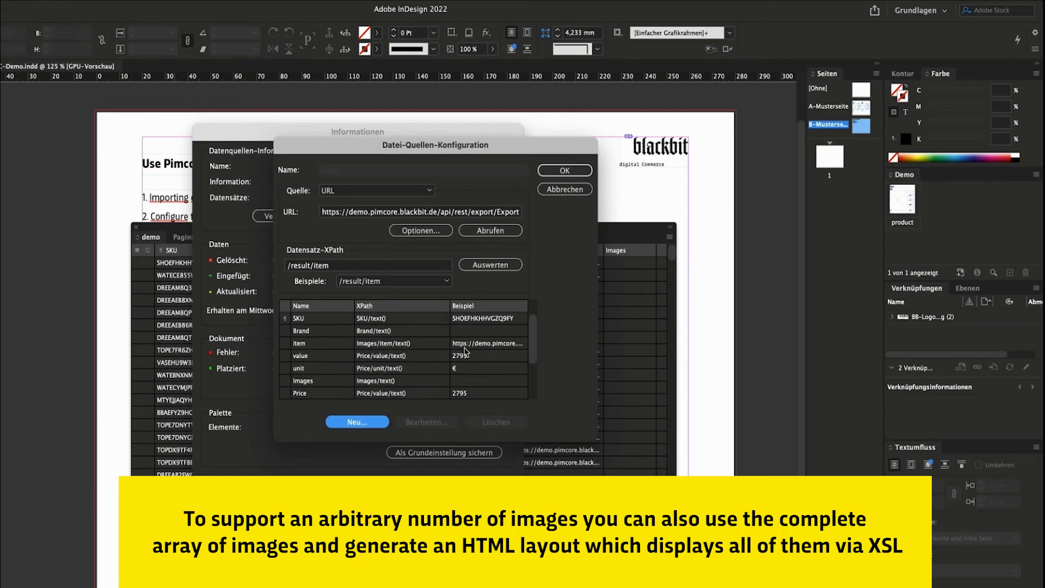
{"action": "scroll", "coordinate": [465, 363], "scroll_direction": "down", "scroll_amount": 3}
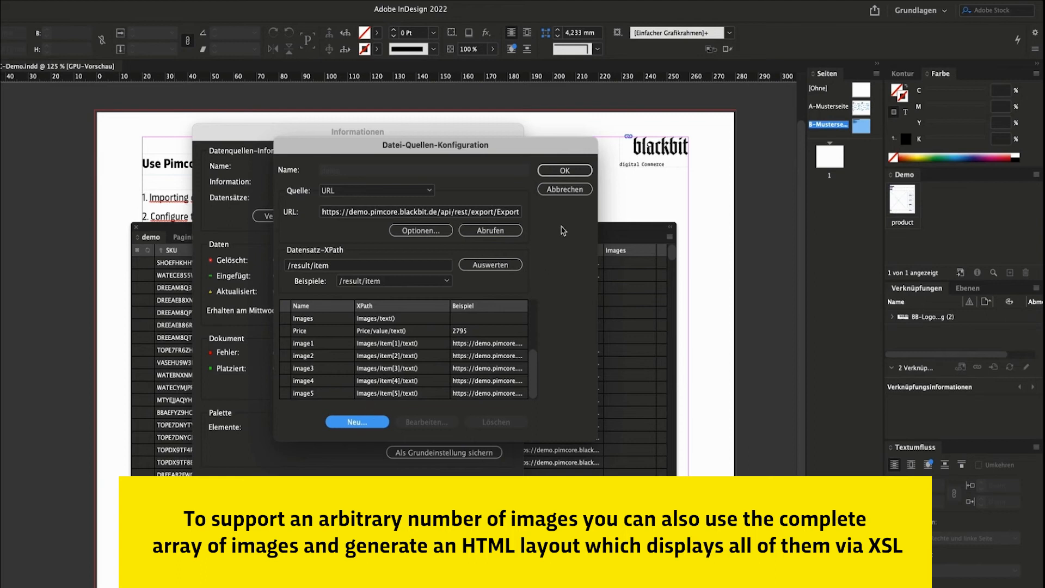
{"action": "left_click", "coordinate": [566, 172]}
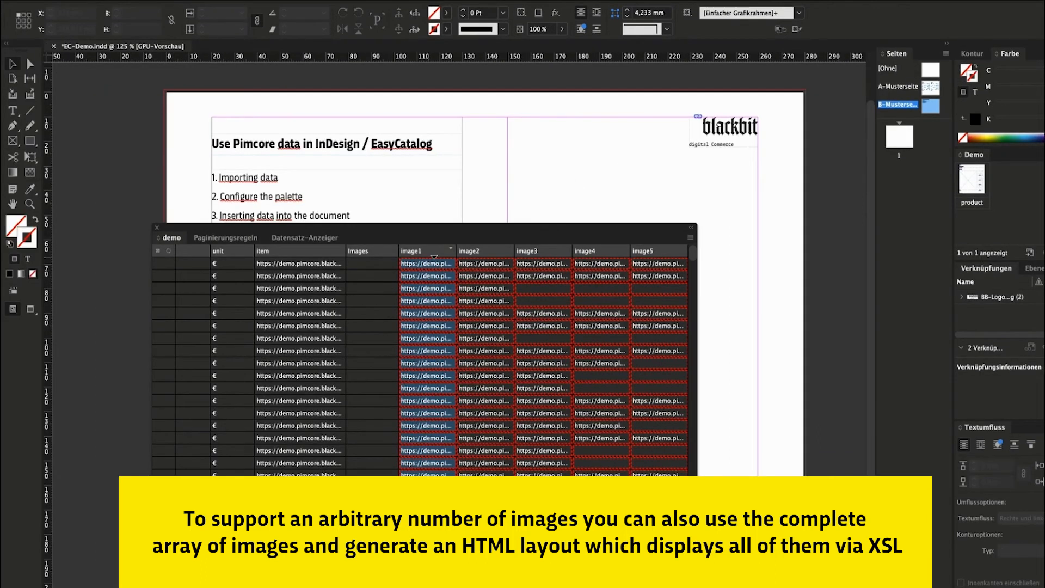
Set image1's Bildinhalt location to URL with FIELDSTR(image1), then bring up image2's column options.
{"action": "right_click", "coordinate": [433, 250]}
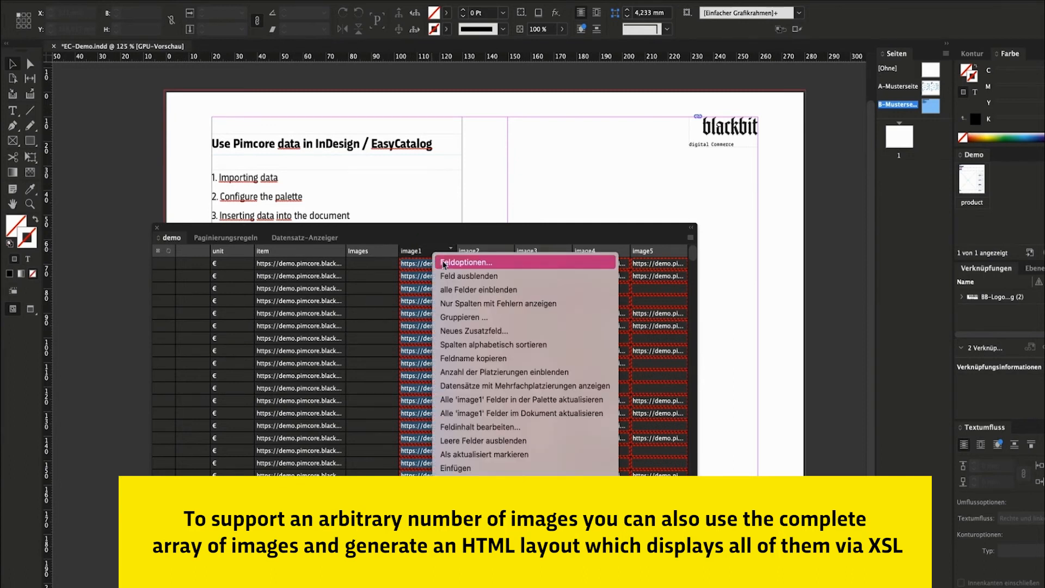
{"action": "left_click", "coordinate": [446, 264]}
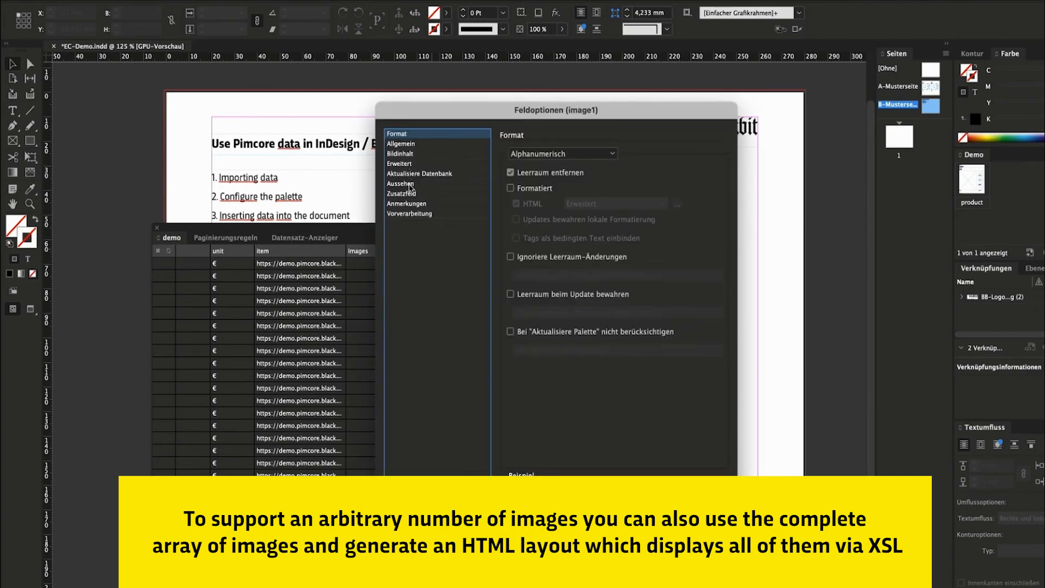
{"action": "left_click", "coordinate": [406, 154]}
{"action": "left_click", "coordinate": [610, 346]}
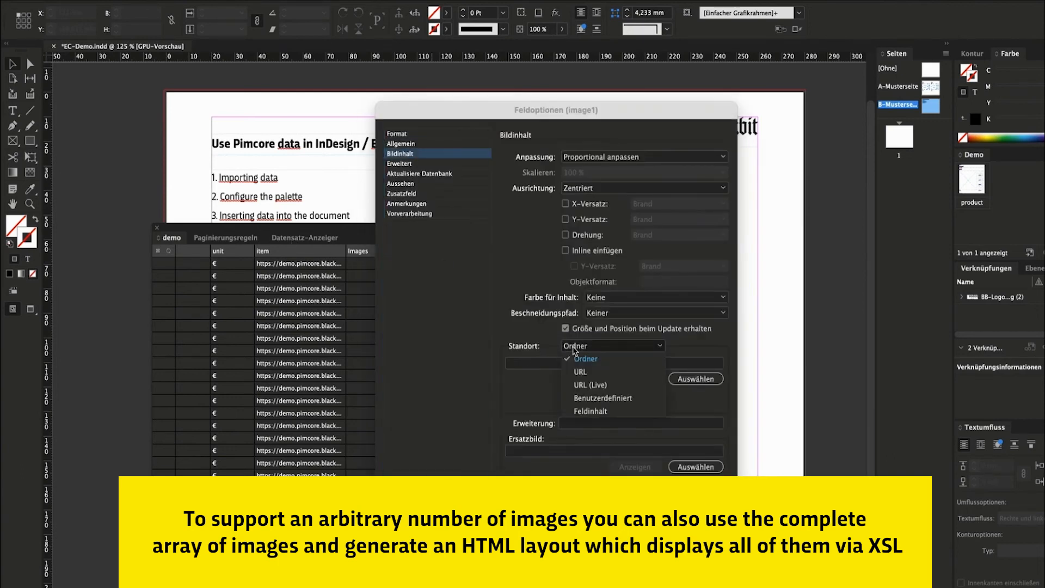
{"action": "left_click", "coordinate": [577, 361]}
{"action": "left_click", "coordinate": [545, 365]}
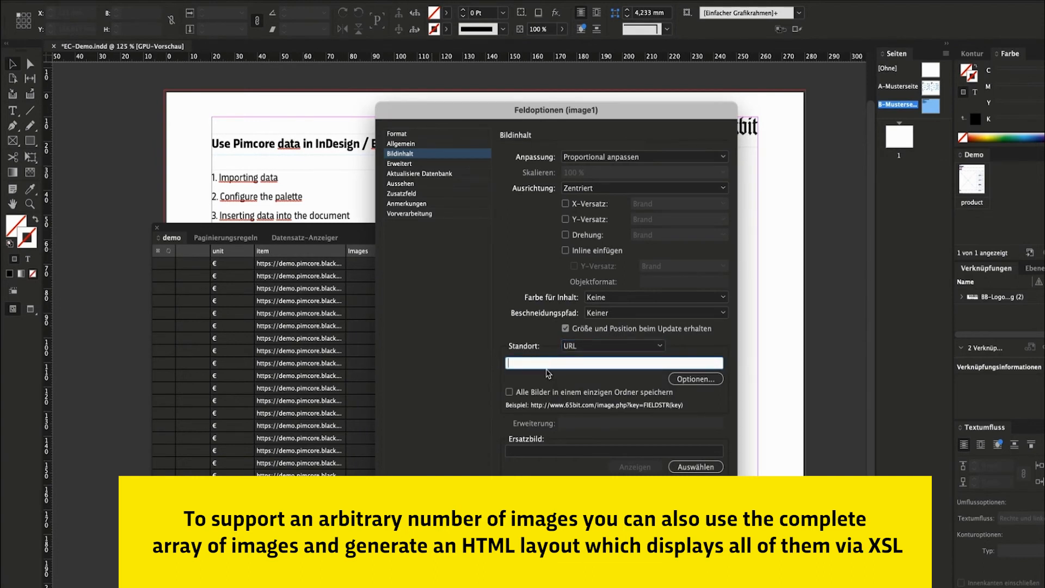
{"action": "type", "text": "FIELDSTR(image1)"}
{"action": "left_click", "coordinate": [699, 493]}
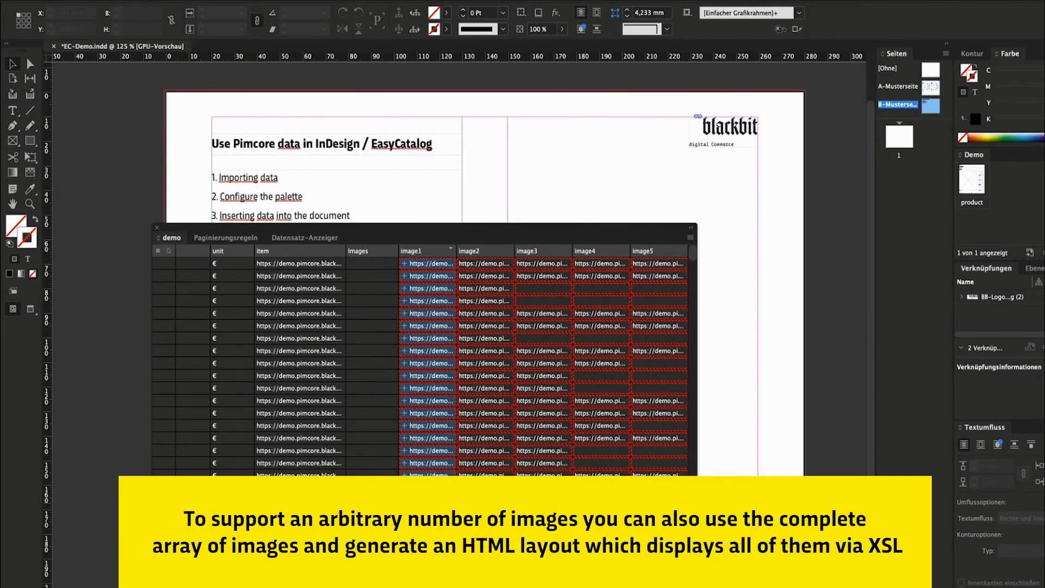
{"action": "mouse_move", "coordinate": [427, 267]}
{"action": "right_click", "coordinate": [505, 259]}
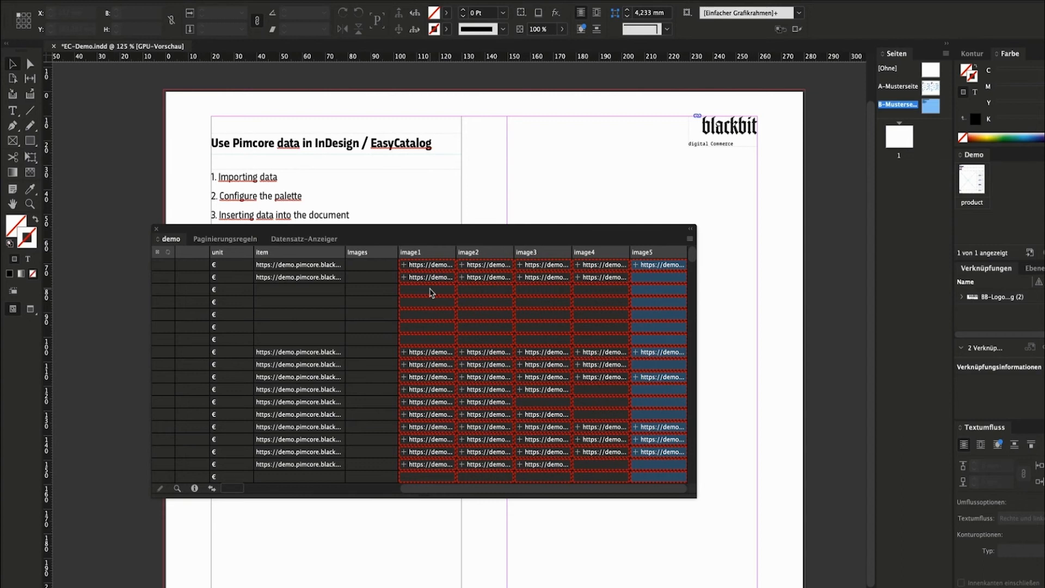
{"action": "scroll", "coordinate": [430, 293], "scroll_direction": "left", "scroll_amount": 5}
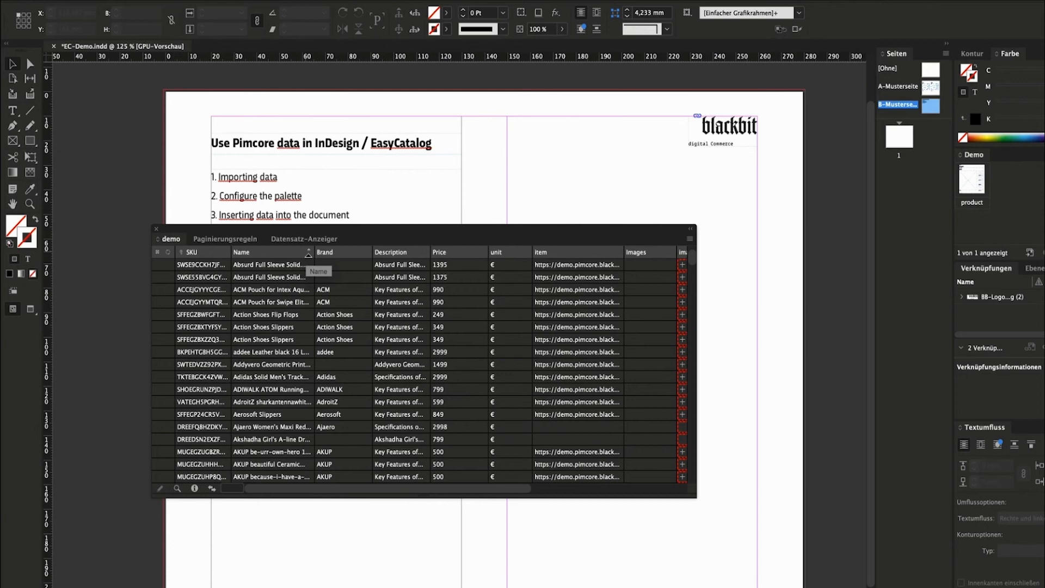
Sort the product records by Name, then open and cancel the show-subset dialog.
{"action": "left_click", "coordinate": [307, 255]}
{"action": "left_click", "coordinate": [308, 254]}
{"action": "left_click", "coordinate": [308, 254]}
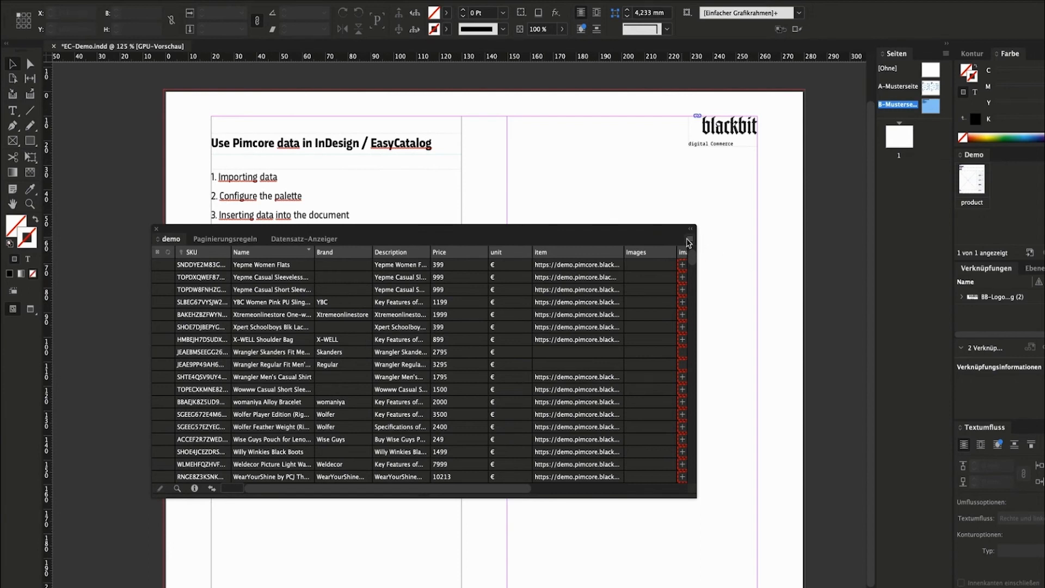
{"action": "left_click", "coordinate": [688, 242]}
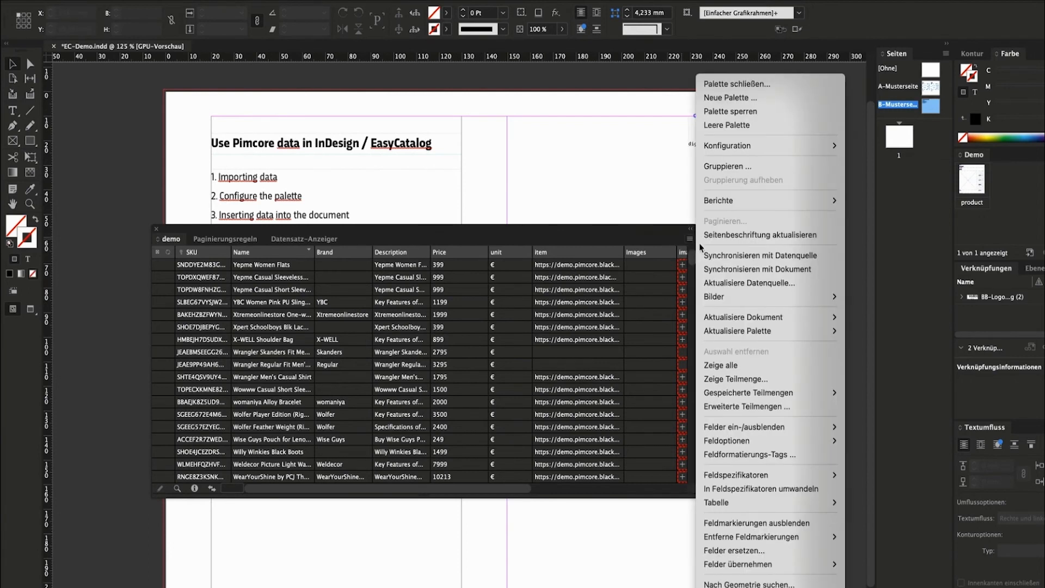
{"action": "left_click", "coordinate": [732, 383]}
{"action": "left_click", "coordinate": [631, 297]}
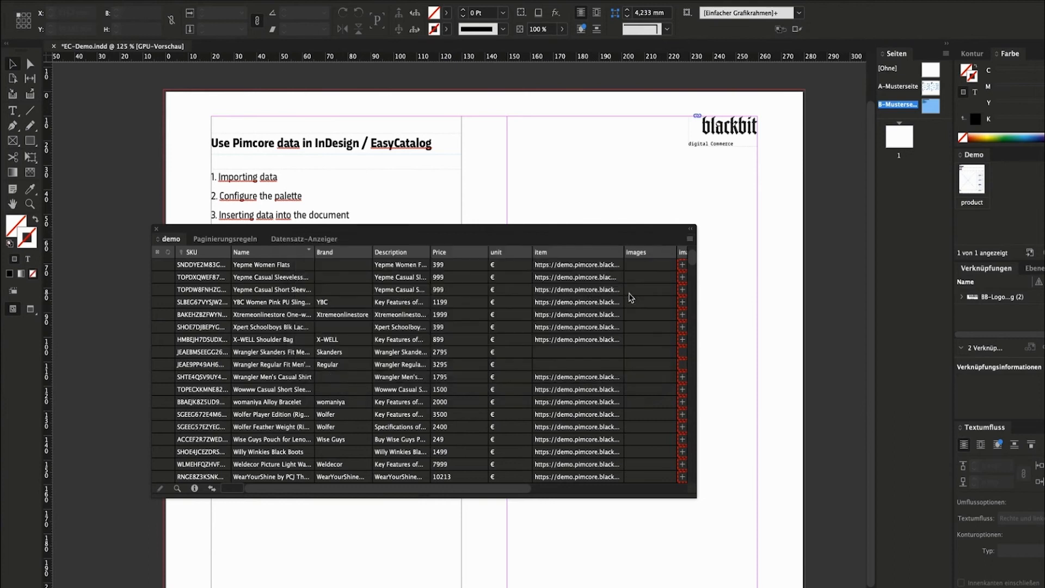
Group the product records by Brand and expand two brand groups, including Asian Gems & Jewels.
{"action": "left_click", "coordinate": [689, 239]}
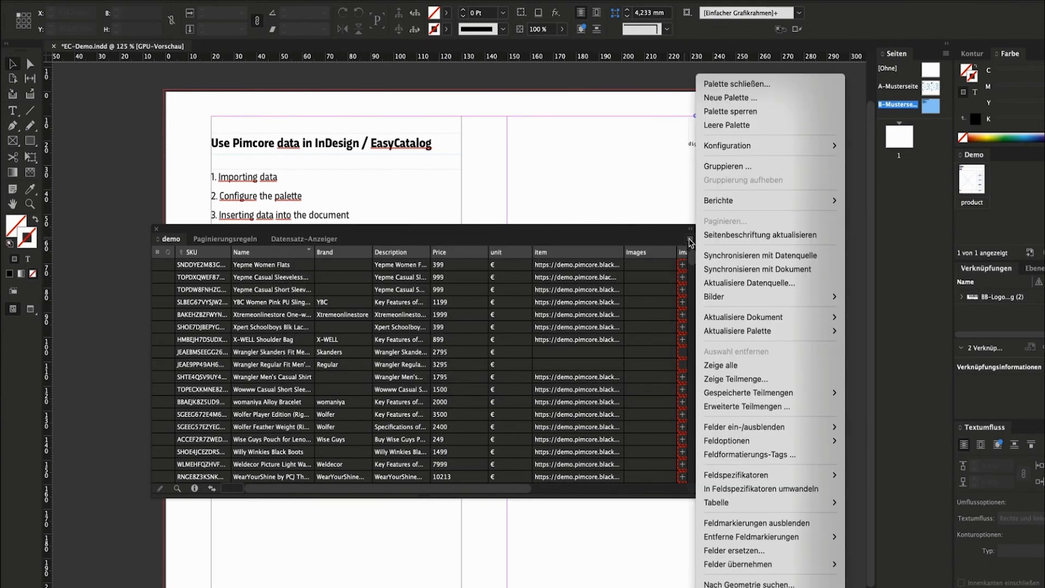
{"action": "left_click", "coordinate": [723, 166]}
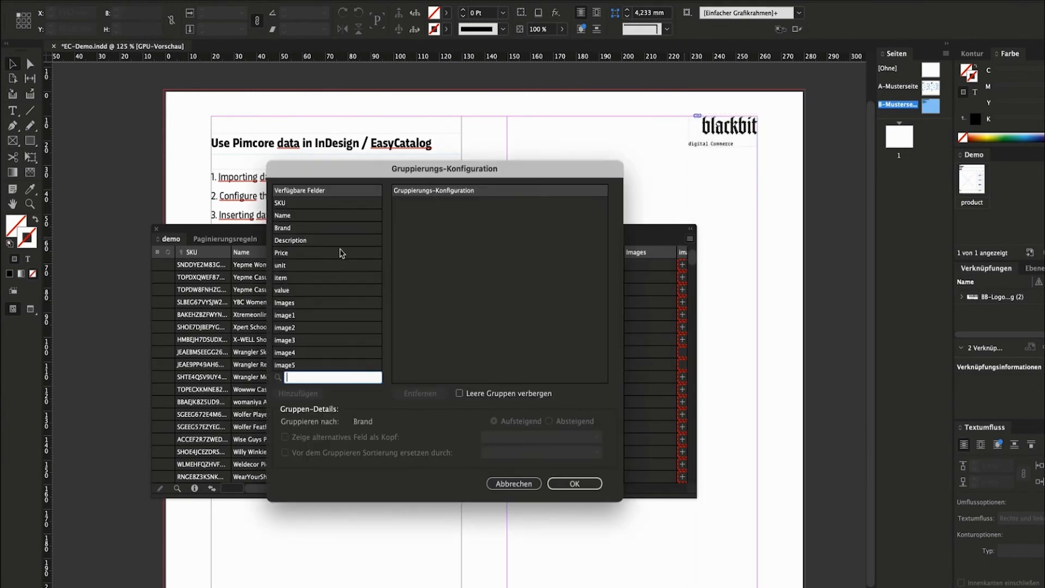
{"action": "left_click", "coordinate": [321, 228]}
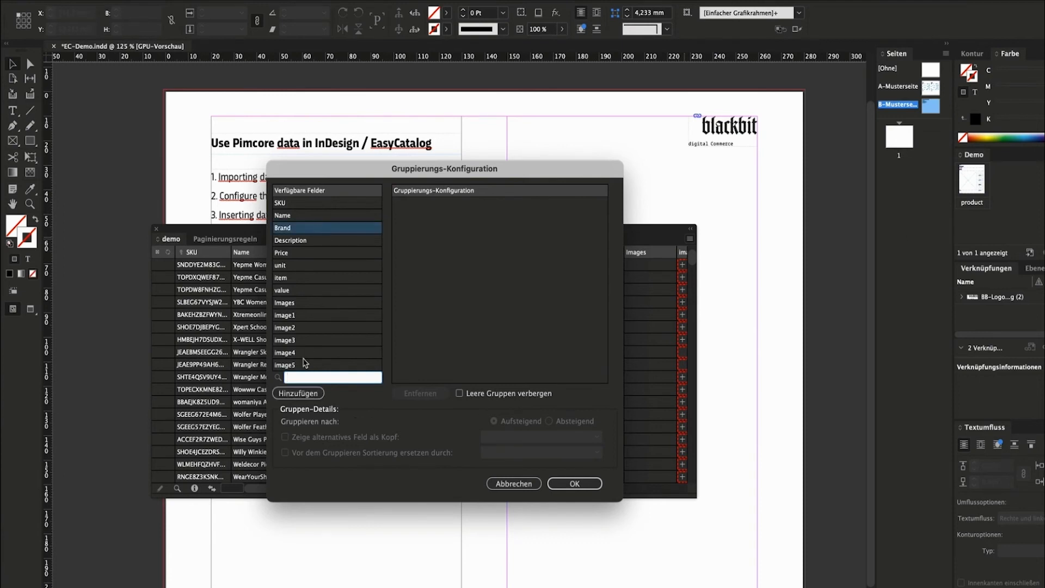
{"action": "left_click", "coordinate": [304, 393]}
{"action": "left_click", "coordinate": [416, 216]}
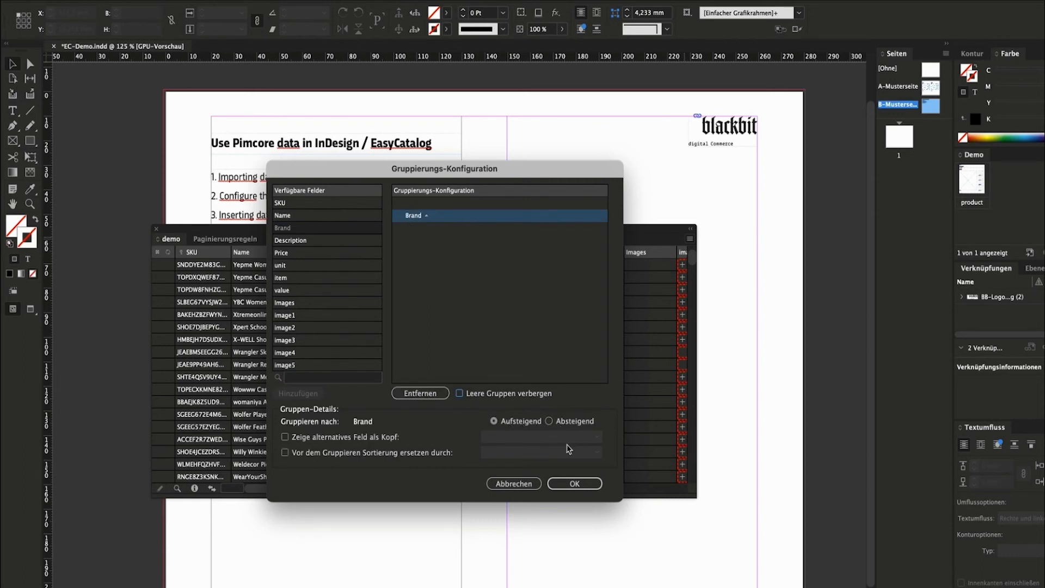
{"action": "left_click", "coordinate": [571, 486]}
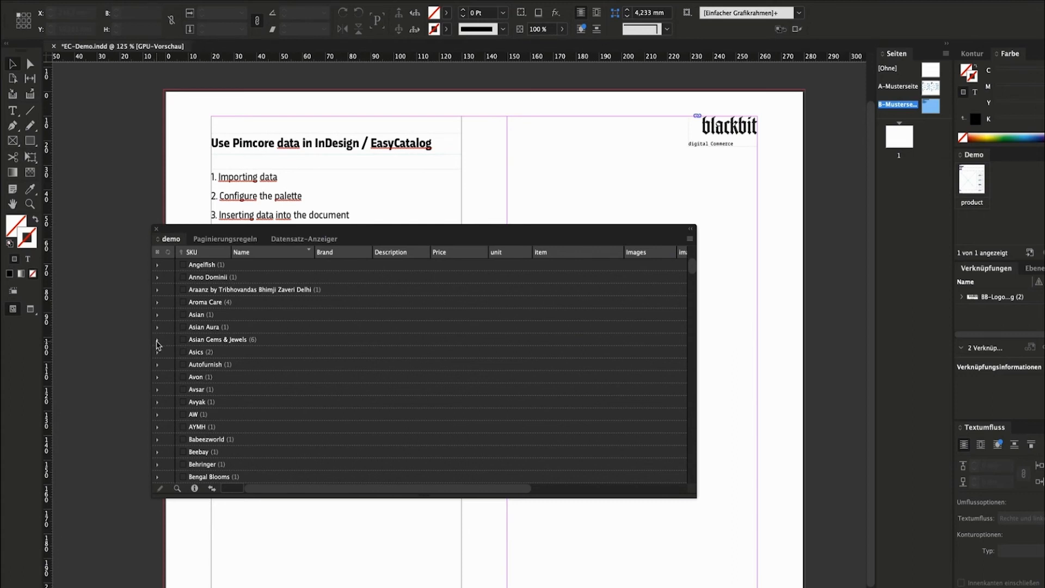
{"action": "left_click", "coordinate": [157, 340]}
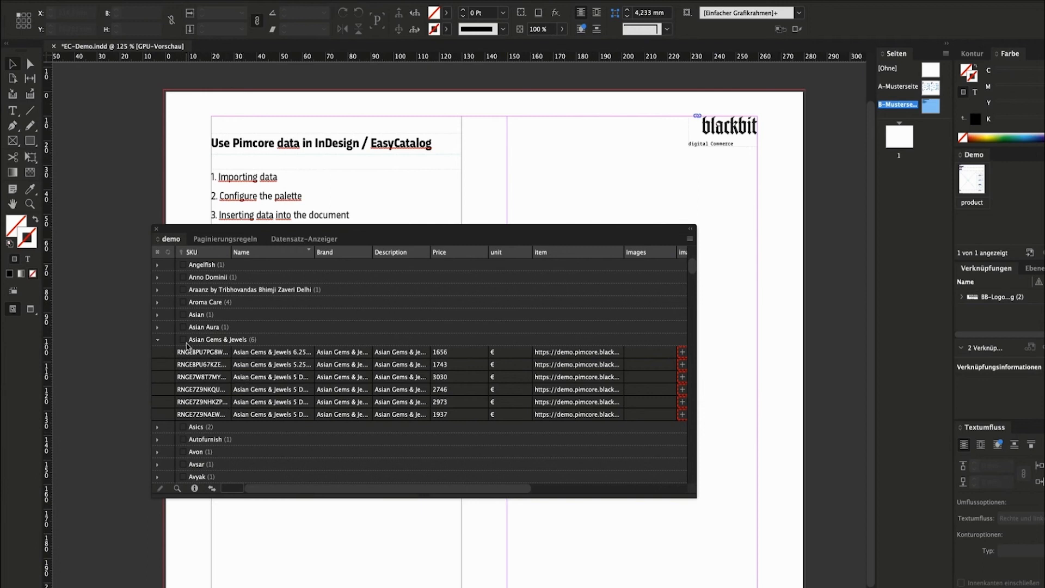
{"action": "left_click", "coordinate": [157, 290]}
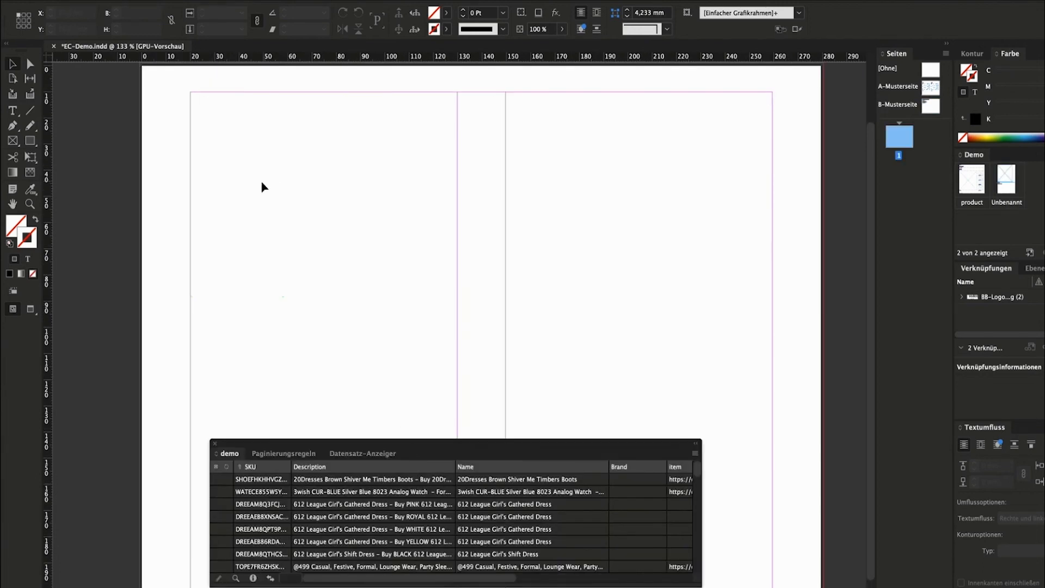
Draw a text frame holding Name and Description field placeholders.
{"action": "left_click", "coordinate": [13, 111]}
{"action": "left_click_drag", "start_coordinate": [192, 257], "coordinate": [435, 346]}
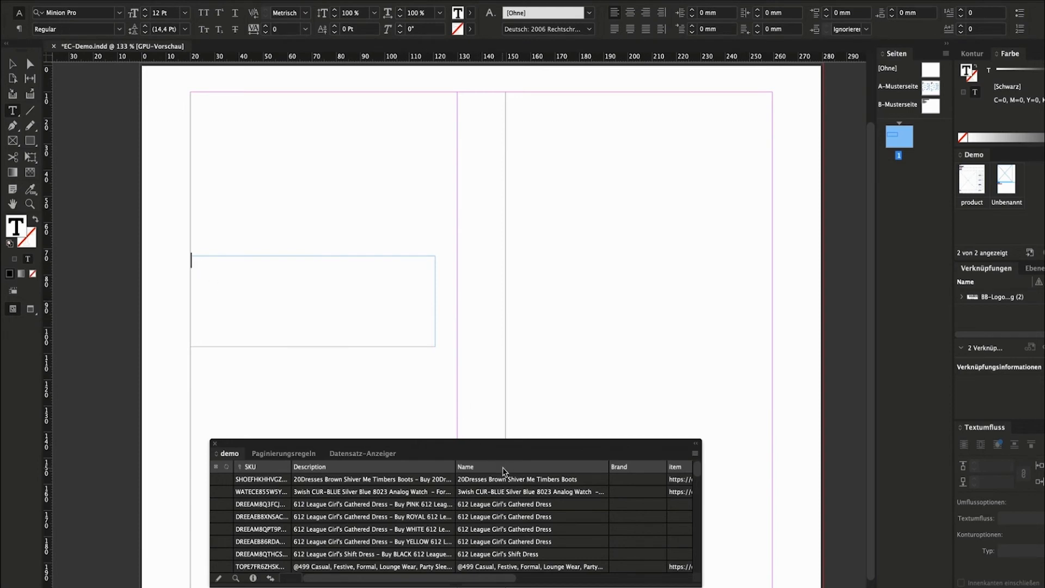
{"action": "right_click", "coordinate": [504, 472]}
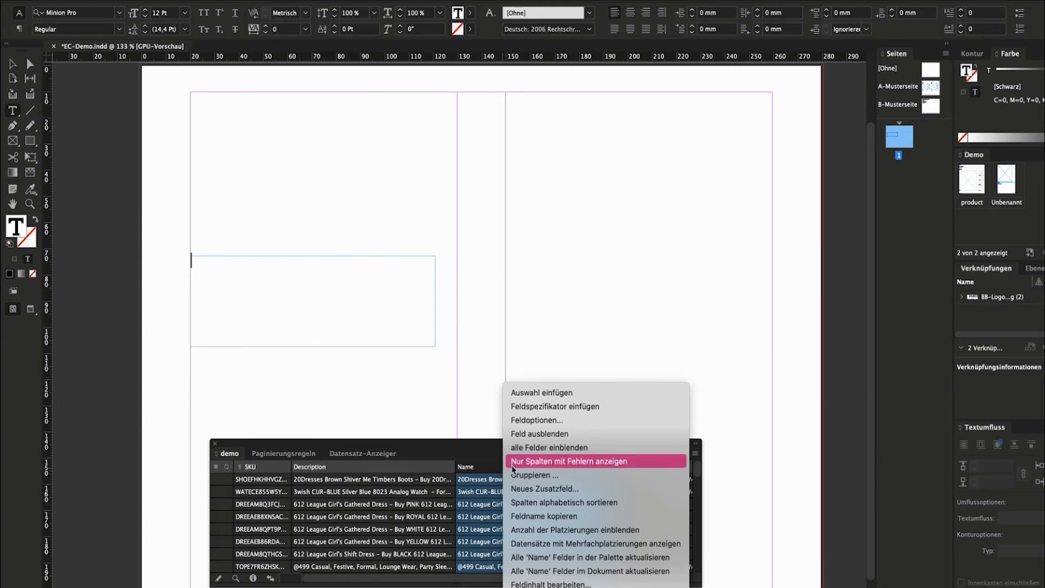
{"action": "left_click", "coordinate": [533, 407]}
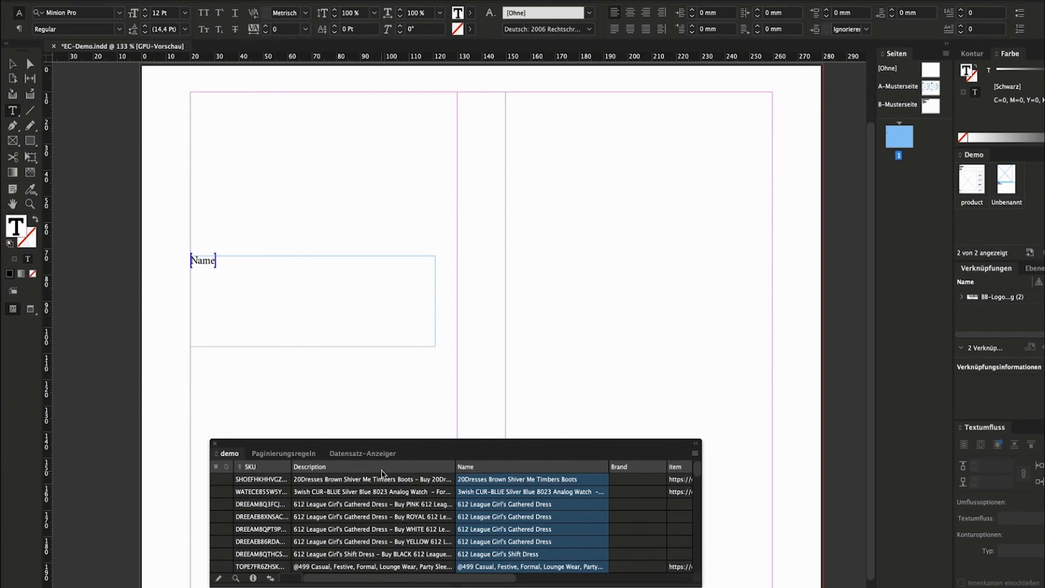
{"action": "right_click", "coordinate": [382, 468]}
{"action": "left_click", "coordinate": [397, 412]}
Set both placeholders in Montserrat and make the Name placeholder Bold.
{"action": "left_click_drag", "start_coordinate": [242, 275], "coordinate": [192, 261]}
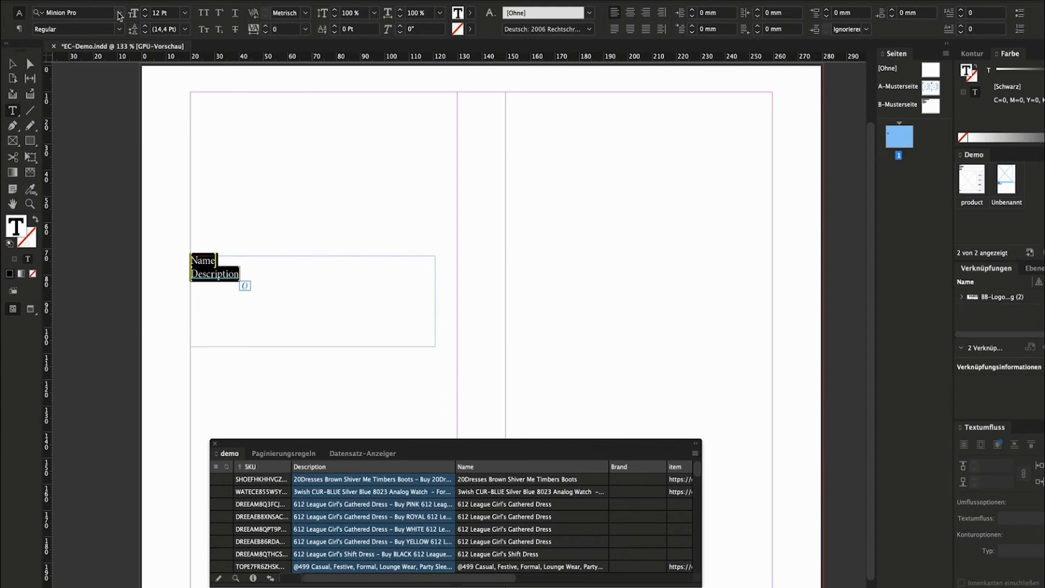
{"action": "left_click", "coordinate": [119, 12]}
{"action": "left_click_drag", "start_coordinate": [316, 214], "coordinate": [315, 68]}
{"action": "left_click", "coordinate": [81, 72]}
{"action": "left_click_drag", "start_coordinate": [223, 268], "coordinate": [190, 260]}
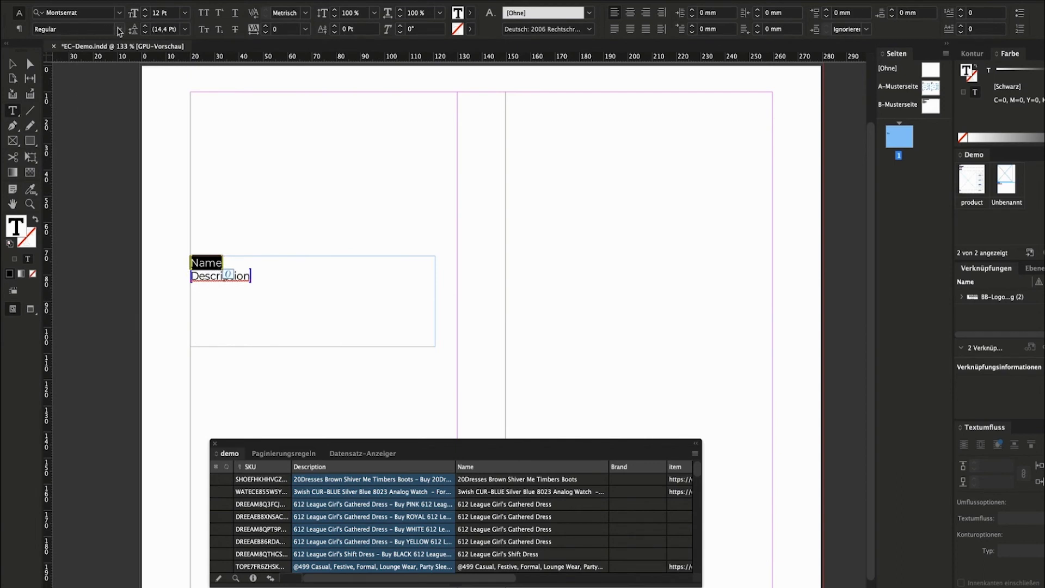
{"action": "left_click", "coordinate": [120, 29]}
{"action": "left_click", "coordinate": [75, 200]}
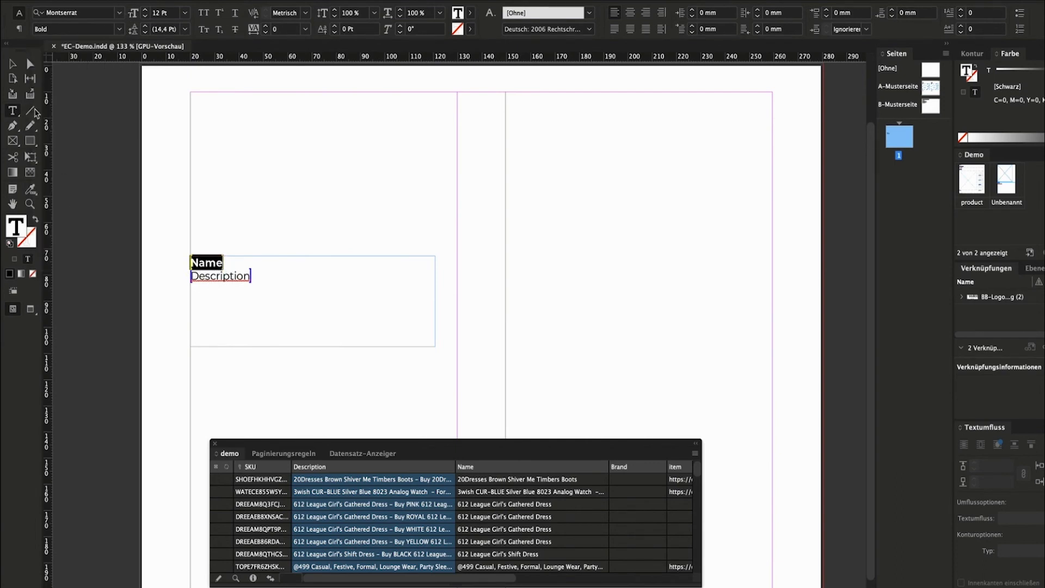
Move the text frame lower on the page.
{"action": "left_click", "coordinate": [197, 154]}
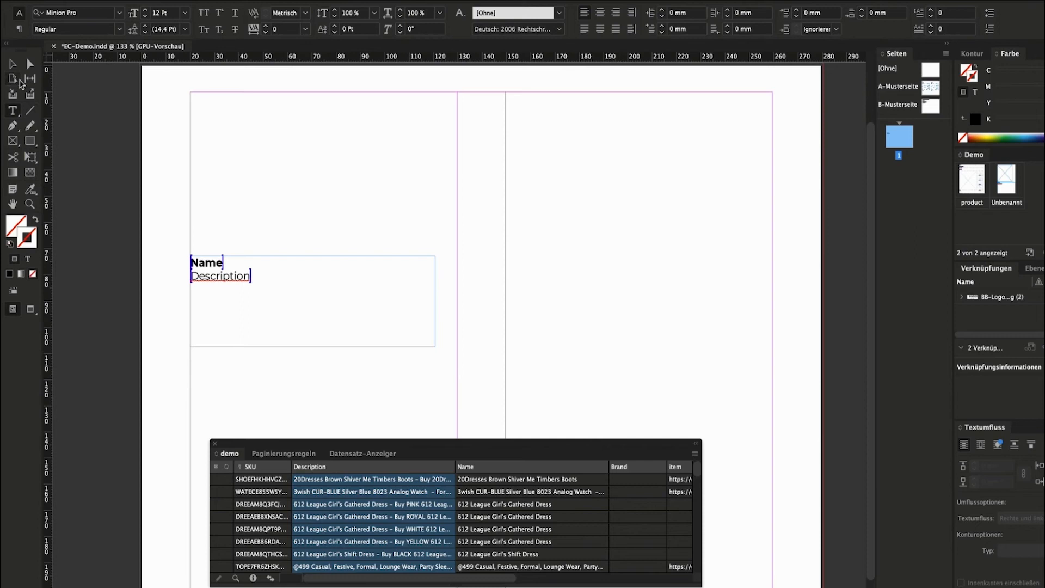
{"action": "key", "text": "v"}
{"action": "left_click_drag", "start_coordinate": [218, 283], "coordinate": [217, 342]}
{"action": "left_click", "coordinate": [351, 434]}
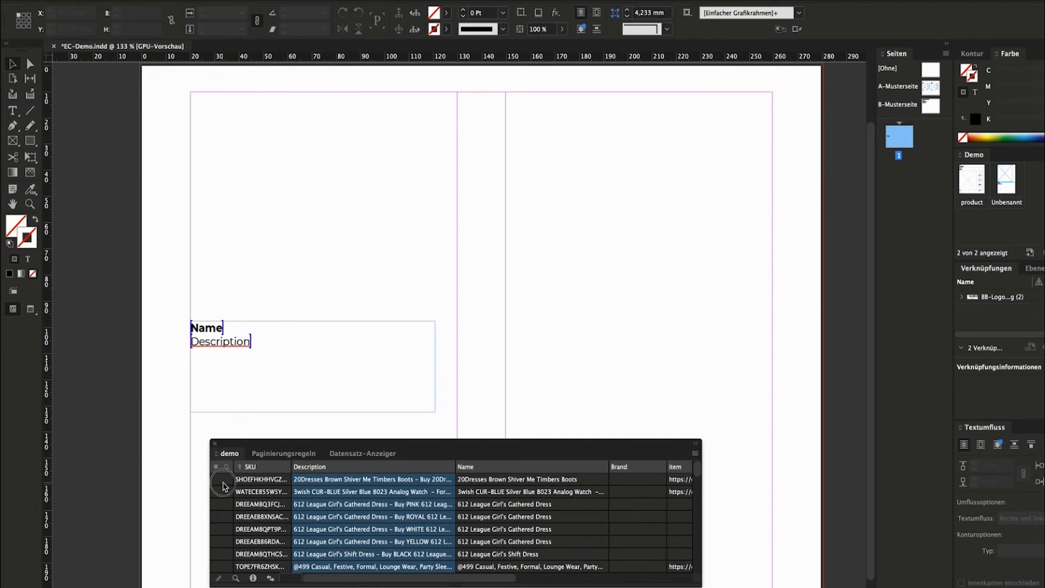
Fill the text frame with the first record (20Dresses Brown Shiver Me Timbers Boots) and draw an empty image frame above.
{"action": "left_click", "coordinate": [224, 482]}
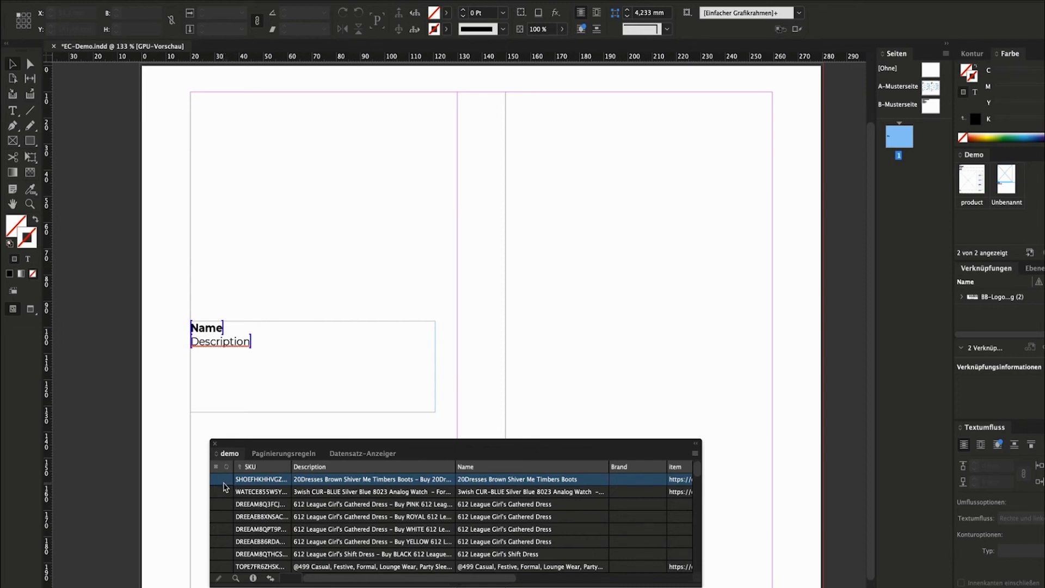
{"action": "left_click_drag", "start_coordinate": [223, 482], "coordinate": [243, 343]}
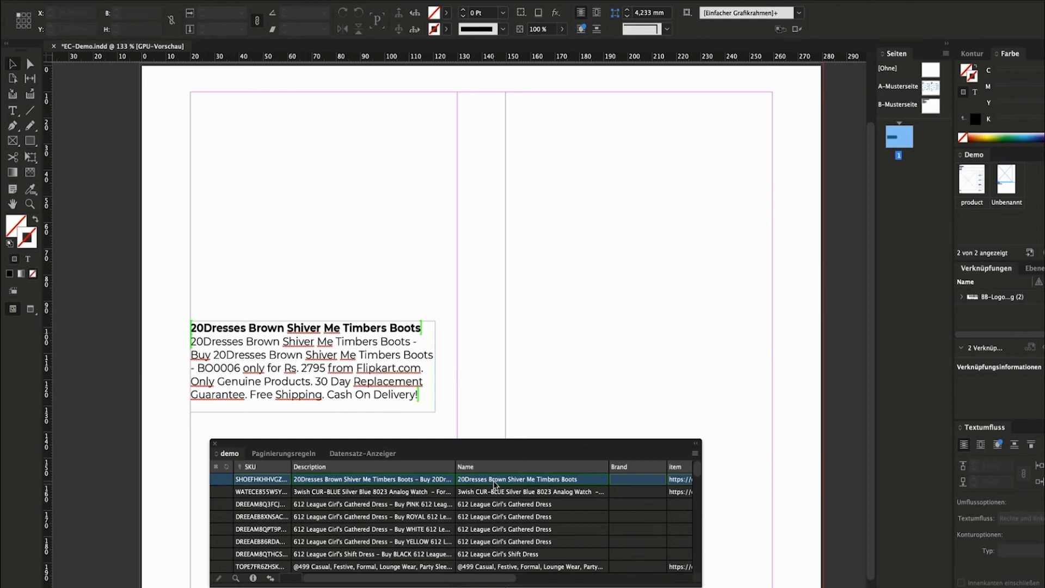
{"action": "left_click", "coordinate": [494, 481]}
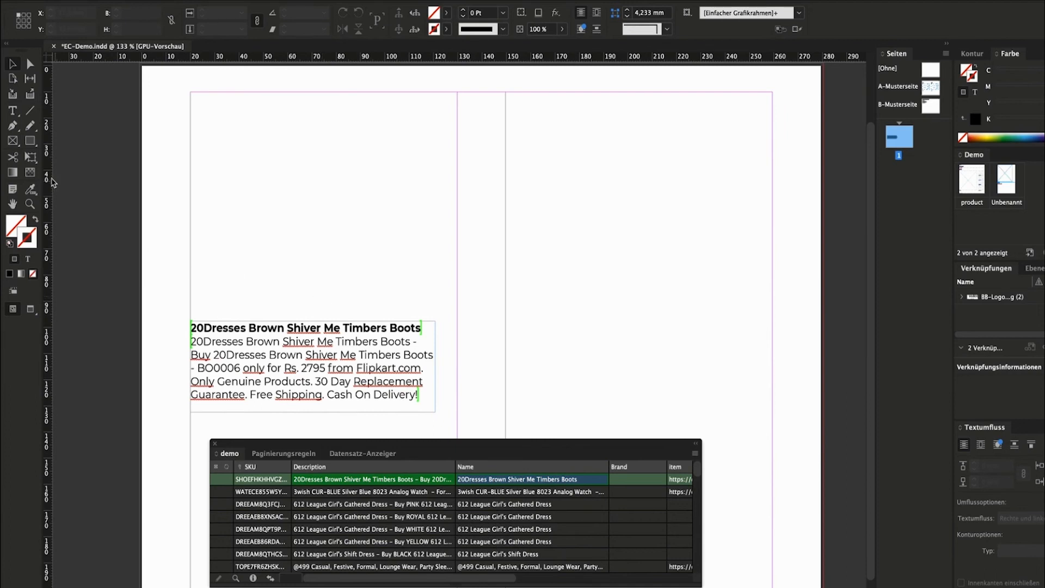
{"action": "left_click", "coordinate": [13, 143]}
{"action": "left_click_drag", "start_coordinate": [191, 93], "coordinate": [434, 306]}
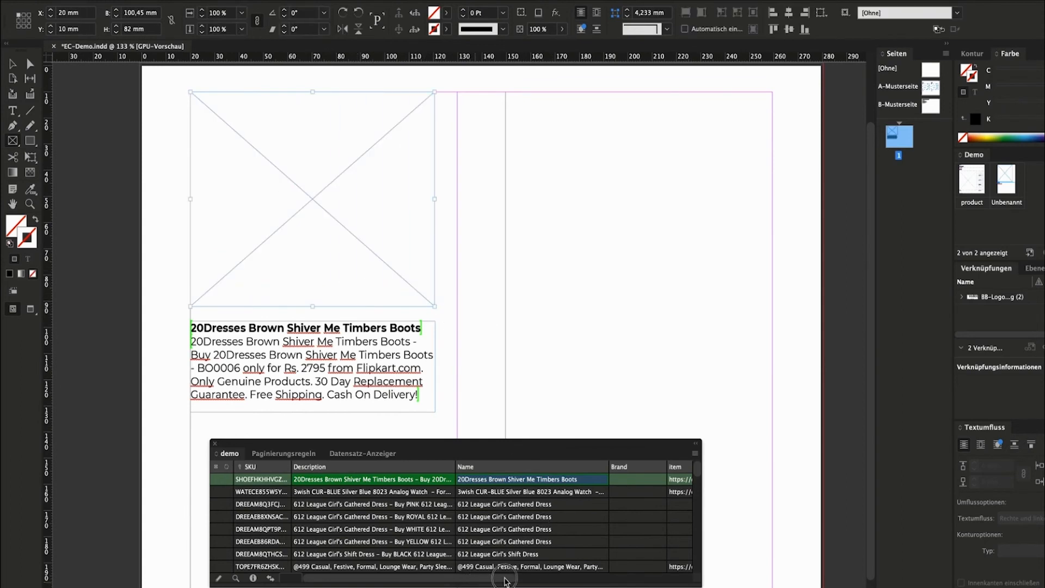
Insert an image1 field placeholder in the image frame and test it with the first record's boot photo.
{"action": "left_click_drag", "start_coordinate": [517, 579], "coordinate": [672, 581]}
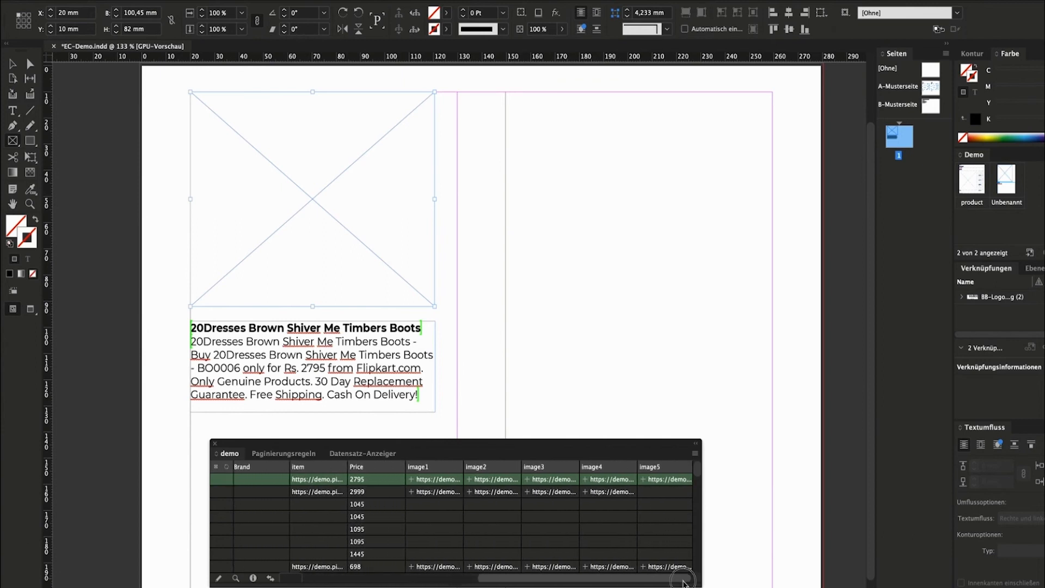
{"action": "right_click", "coordinate": [445, 468]}
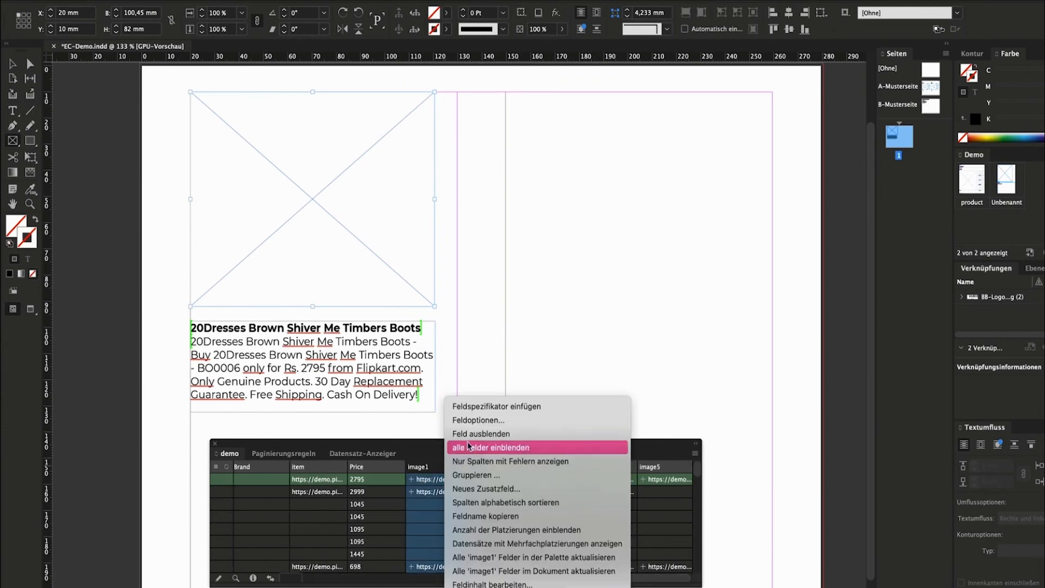
{"action": "left_click", "coordinate": [478, 407]}
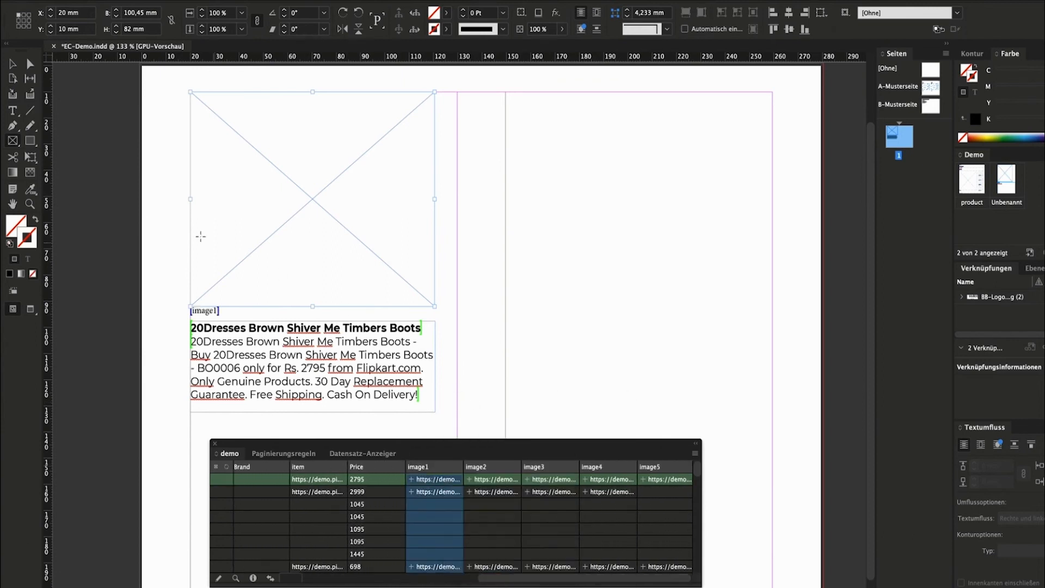
{"action": "left_click", "coordinate": [10, 64]}
{"action": "left_click", "coordinate": [221, 481]}
{"action": "left_click_drag", "start_coordinate": [221, 482], "coordinate": [241, 228]}
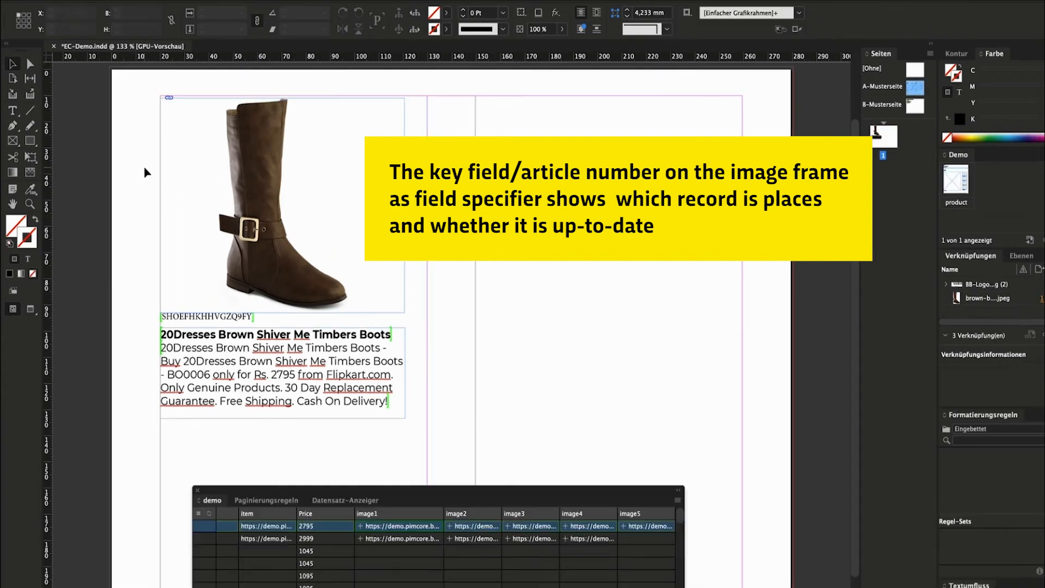
Convert the selected image and text frames back into field specifiers.
{"action": "left_click", "coordinate": [143, 168]}
{"action": "left_click", "coordinate": [157, 162]}
{"action": "left_click", "coordinate": [383, 405]}
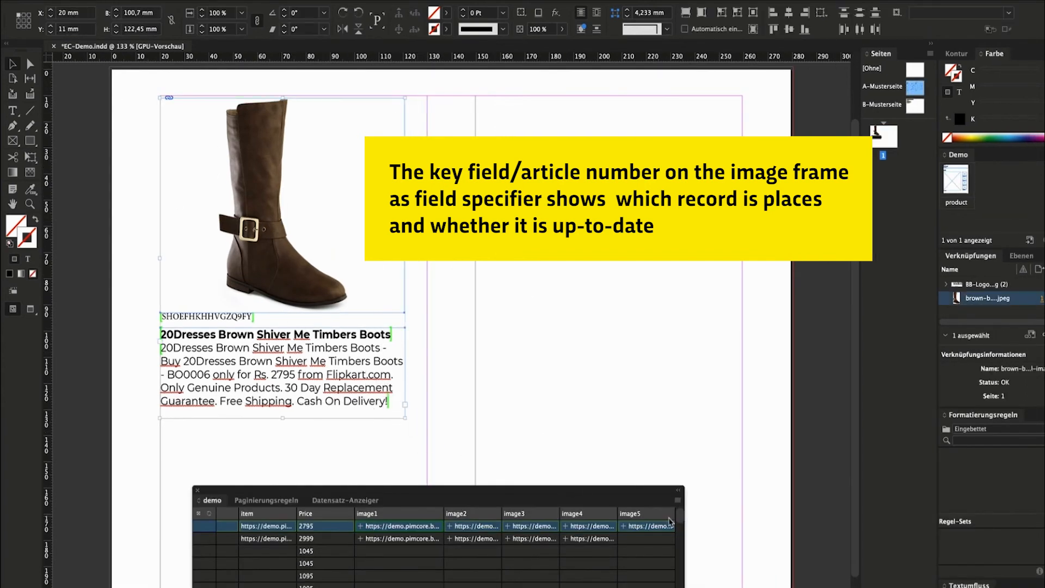
{"action": "left_click", "coordinate": [678, 500]}
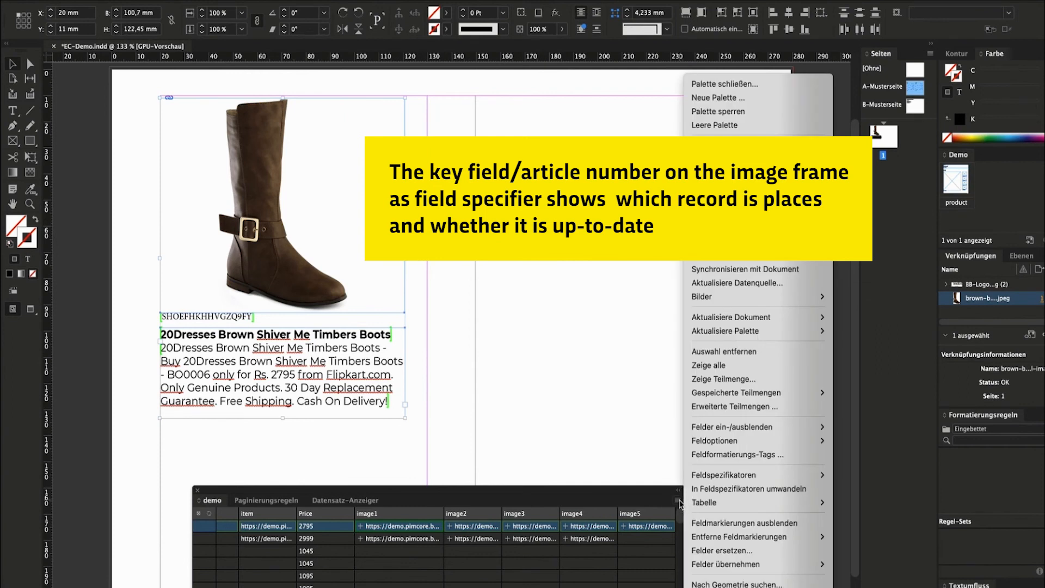
{"action": "left_click", "coordinate": [708, 489]}
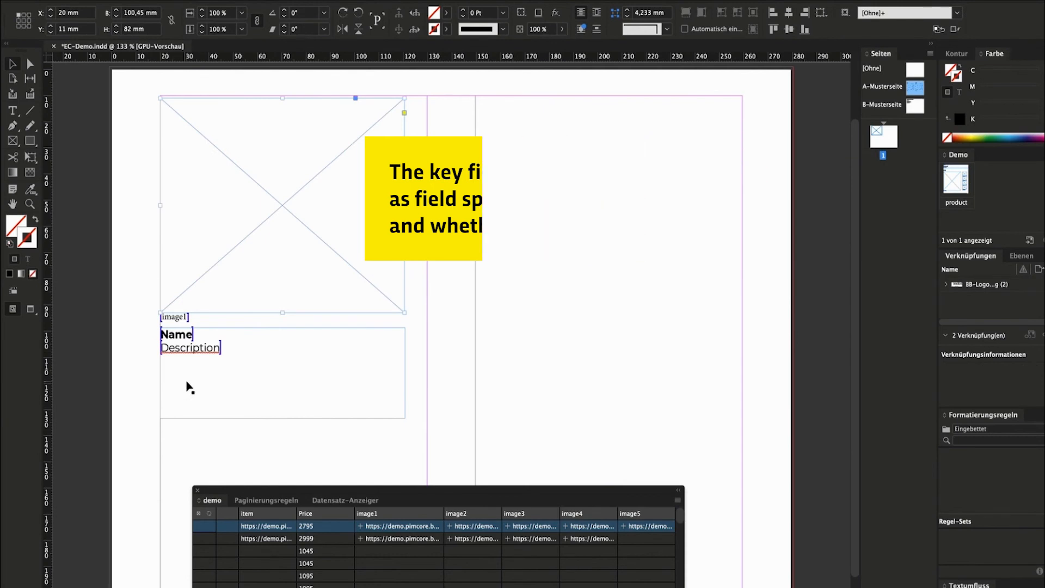
Group the image and text frames, test-place the first record, then undo it.
{"action": "left_click", "coordinate": [187, 385]}
{"action": "left_click", "coordinate": [140, 272]}
{"action": "left_click_drag", "start_coordinate": [148, 106], "coordinate": [430, 460]}
{"action": "key", "text": "ctrl+g"}
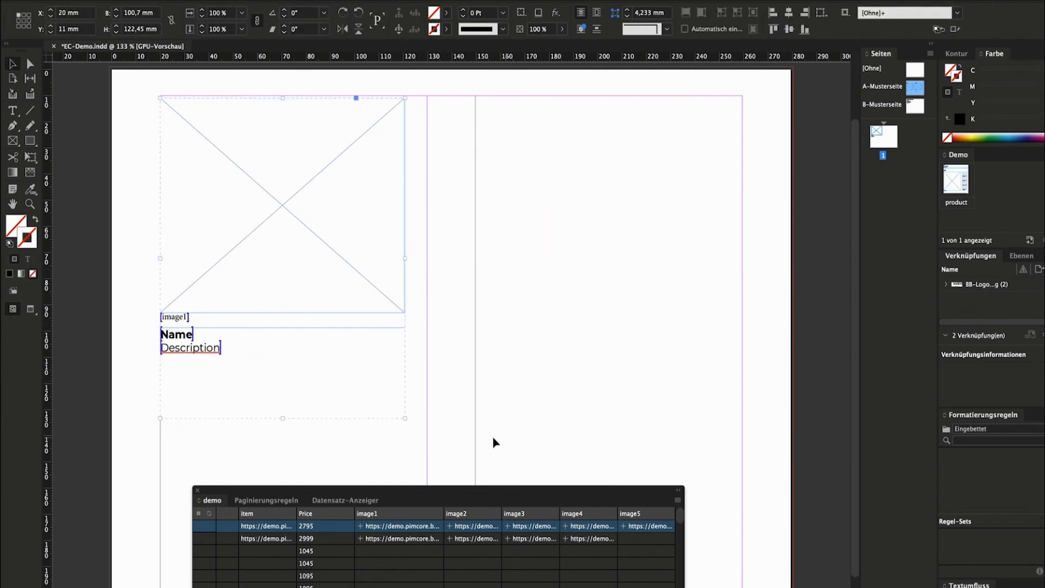
{"action": "left_click_drag", "start_coordinate": [207, 528], "coordinate": [302, 251]}
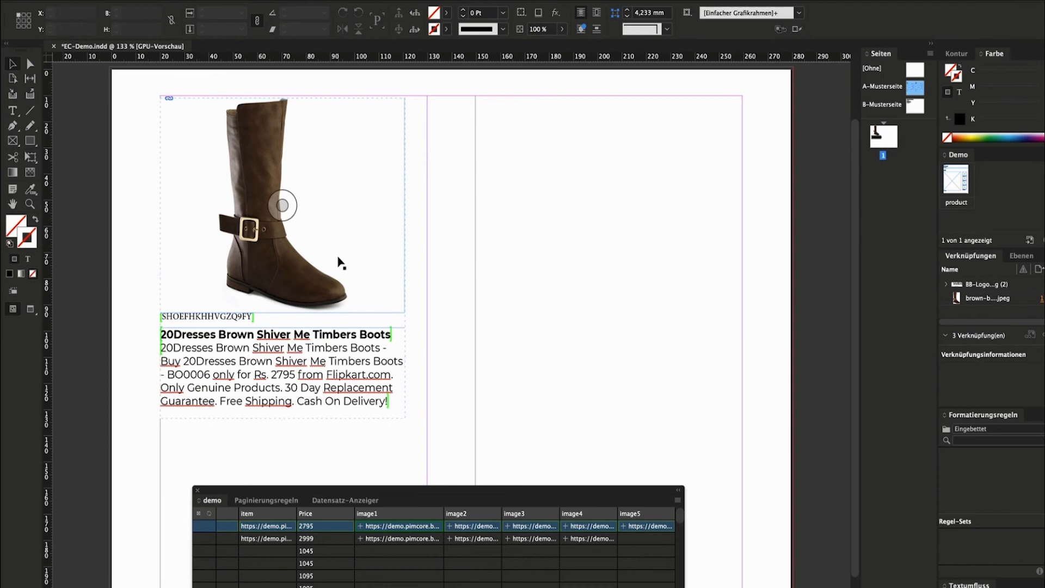
{"action": "key", "text": "ctrl+z"}
Add the placeholder group to the Demo library and float the library panel.
{"action": "left_click", "coordinate": [307, 279]}
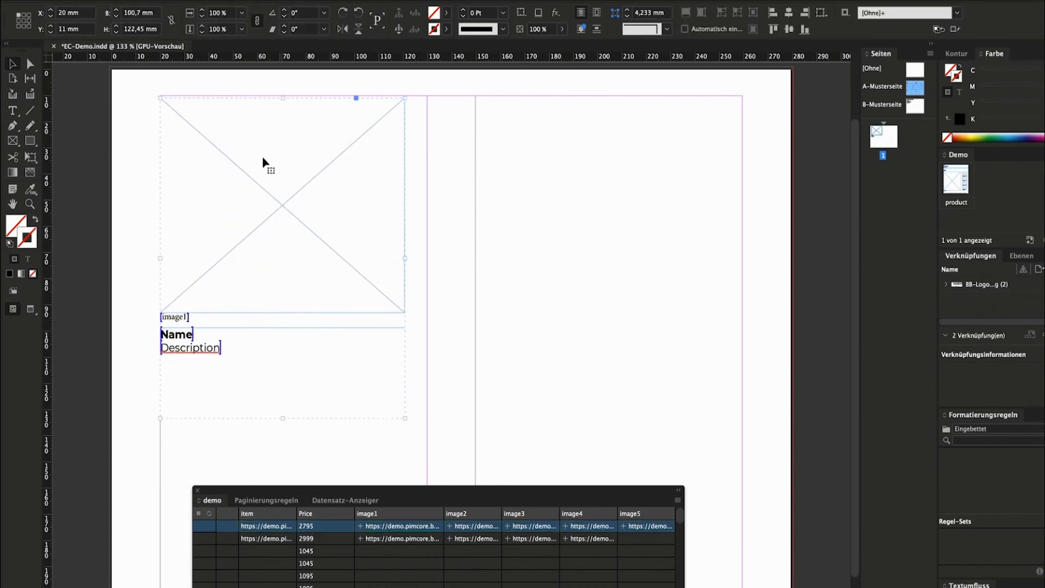
{"action": "left_click_drag", "start_coordinate": [218, 169], "coordinate": [1019, 185]}
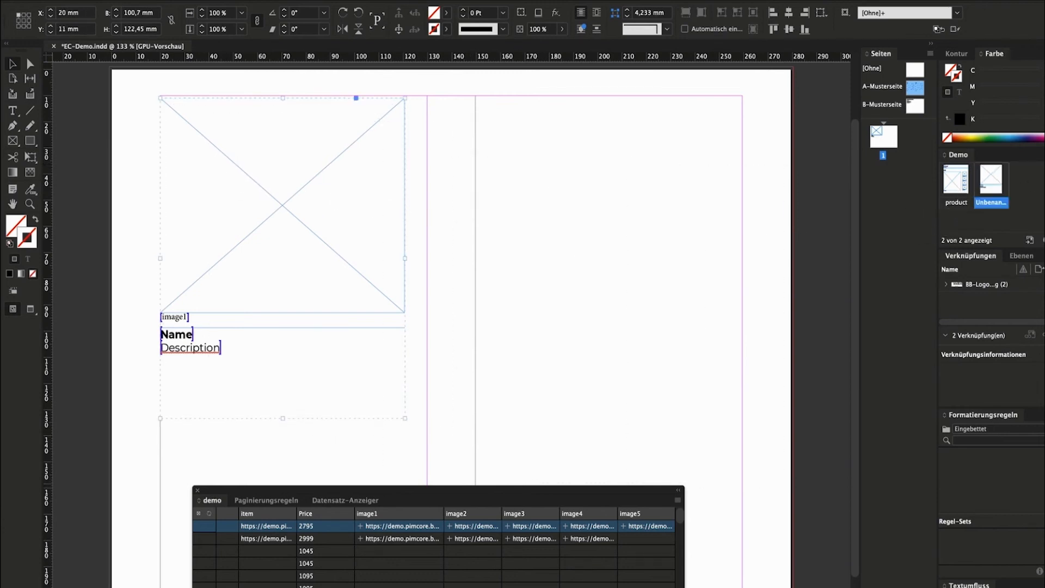
{"action": "left_click_drag", "start_coordinate": [958, 155], "coordinate": [708, 509]}
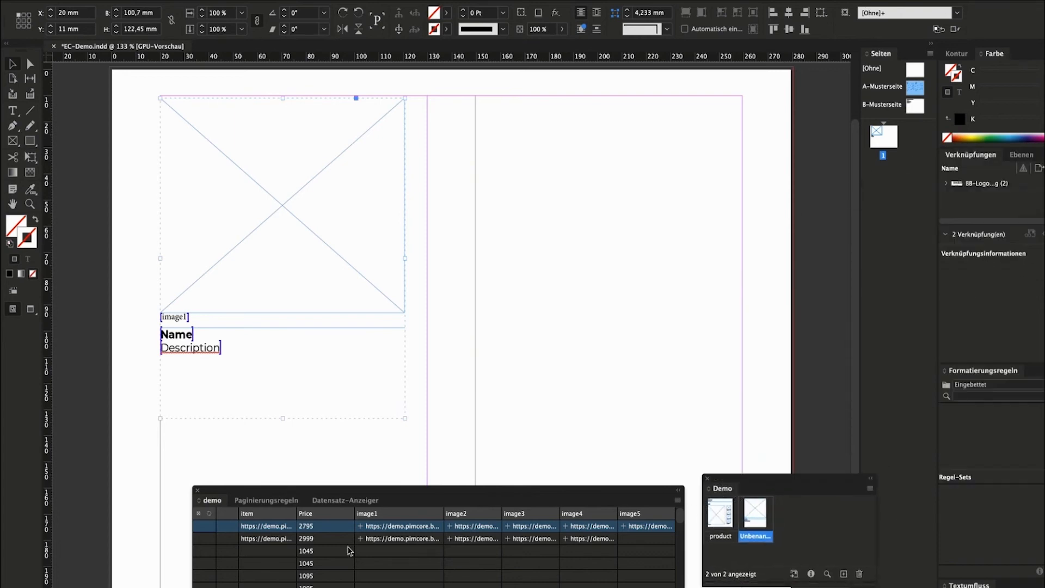
{"action": "left_click", "coordinate": [221, 538]}
{"action": "left_click", "coordinate": [207, 526]}
Place the saved library item on the page as a test, then delete both groups.
{"action": "left_click", "coordinate": [762, 519]}
{"action": "left_click_drag", "start_coordinate": [762, 522], "coordinate": [602, 263]}
{"action": "left_click", "coordinate": [496, 345]}
{"action": "key", "text": "Delete"}
{"action": "left_click", "coordinate": [379, 306]}
{"action": "key", "text": "Delete"}
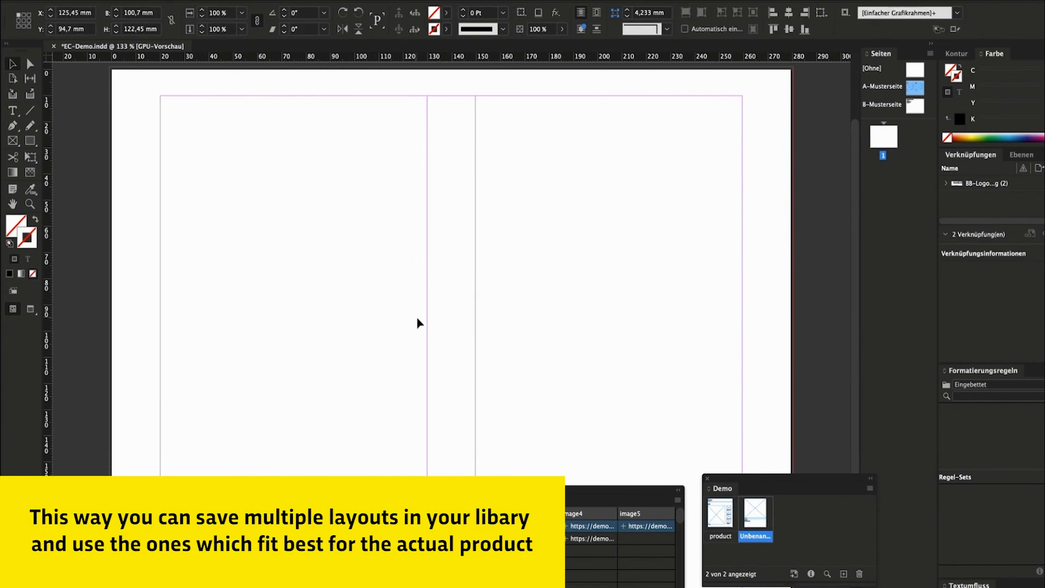
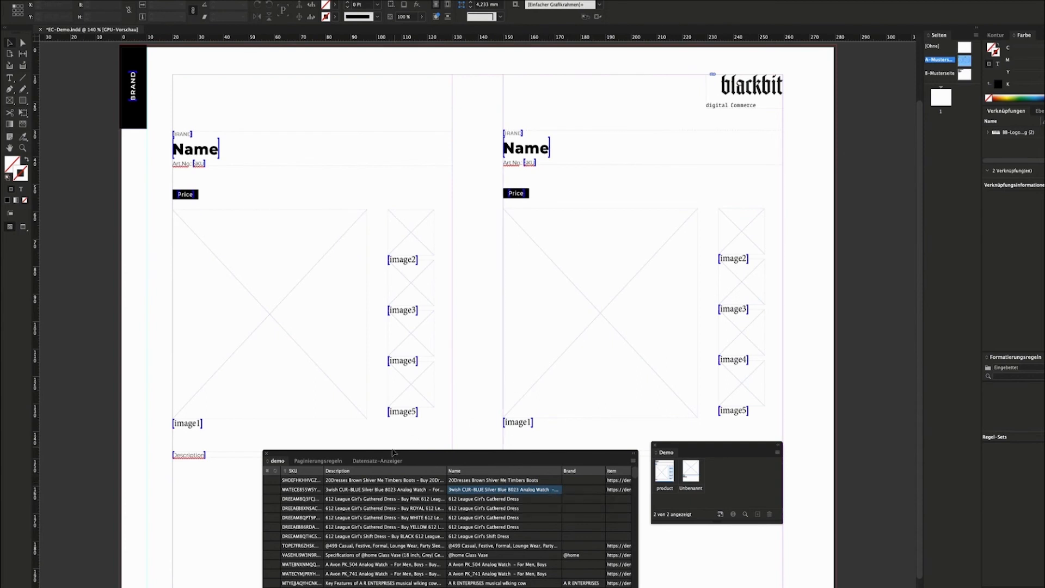
Place the brown boots record in the left template and the blue-silver watch in the right.
{"action": "left_click", "coordinate": [336, 462]}
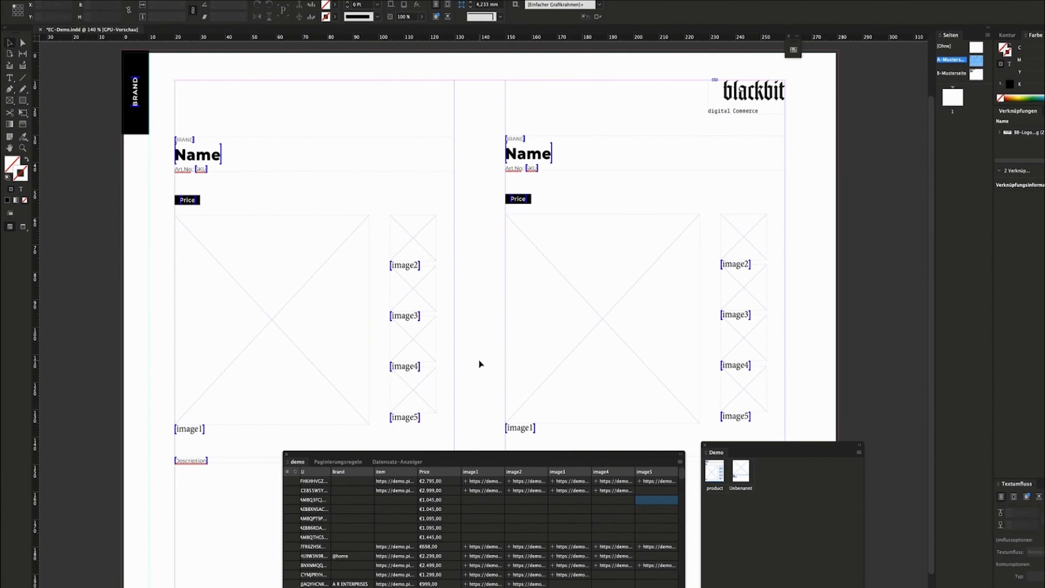
{"action": "left_click_drag", "start_coordinate": [291, 481], "coordinate": [285, 283]}
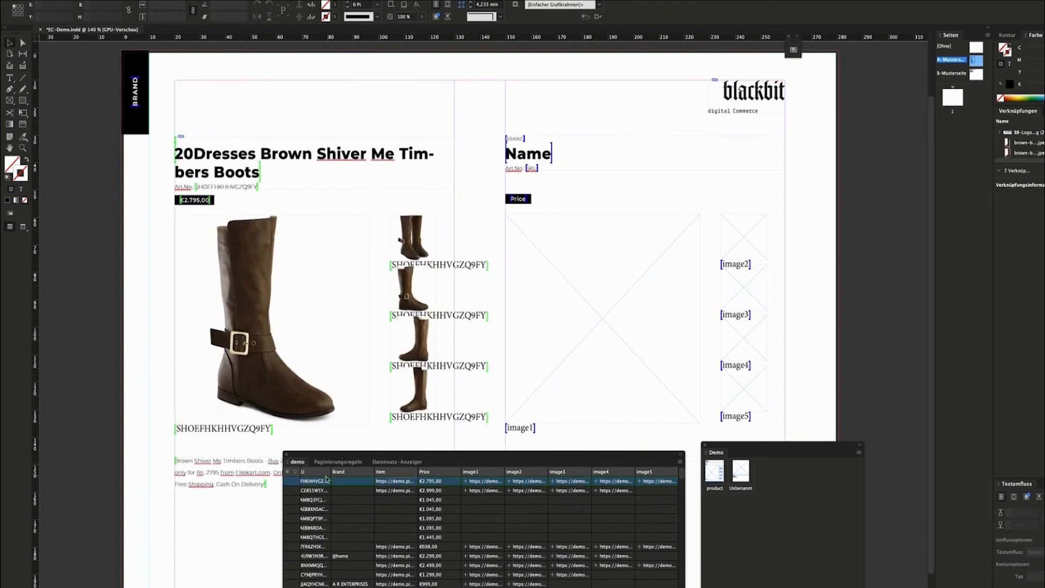
{"action": "left_click", "coordinate": [291, 492]}
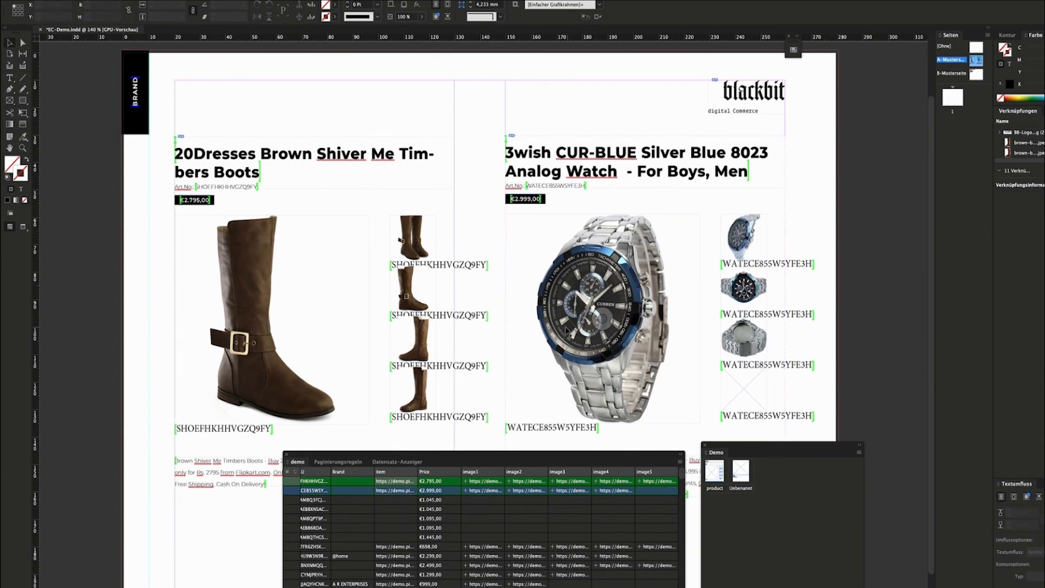
Preview the filled page without frames or guides, then move to the boots record in Pimcore.
{"action": "key", "text": "w"}
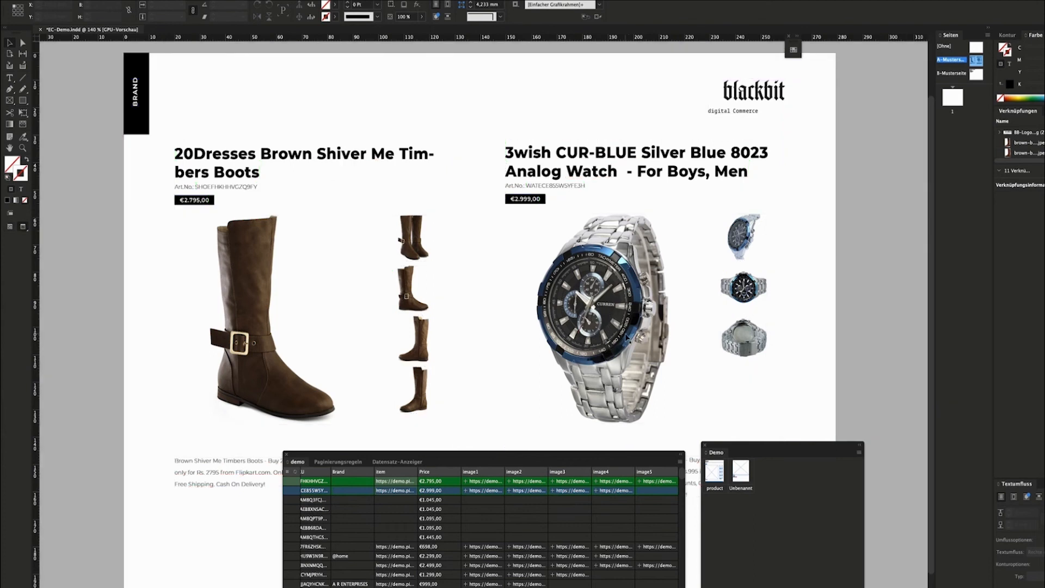
{"action": "scroll", "coordinate": [631, 326], "scroll_direction": "down", "scroll_amount": 2}
{"action": "scroll", "coordinate": [641, 267], "scroll_direction": "up", "scroll_amount": 2}
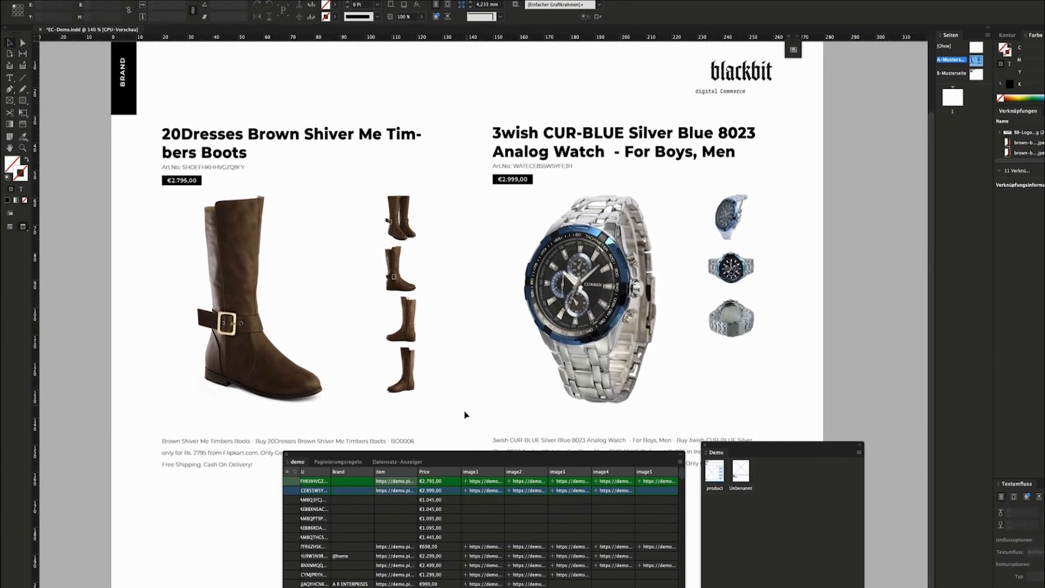
{"action": "key", "text": "ctrl+Right"}
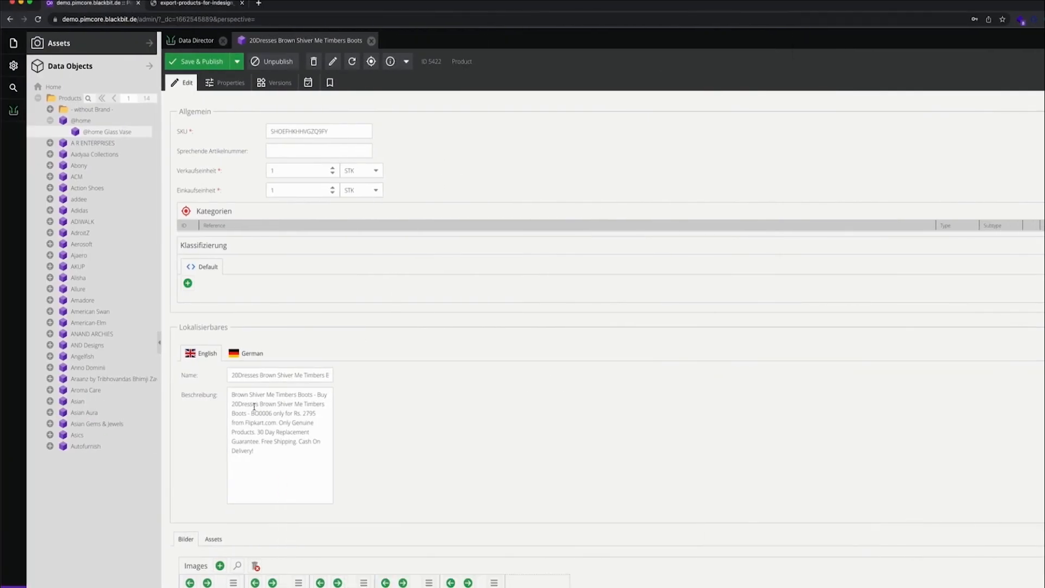
Copy '20Dresses' from the Name field to the start of the English description, and save & publish.
{"action": "mouse_move", "coordinate": [256, 375]}
{"action": "left_mouse_down"}
{"action": "mouse_move", "coordinate": [237, 375]}
{"action": "mouse_move", "coordinate": [260, 375]}
{"action": "left_mouse_up"}
{"action": "key", "text": "super+c"}
{"action": "left_click", "coordinate": [238, 393]}
{"action": "key", "text": "super+v"}
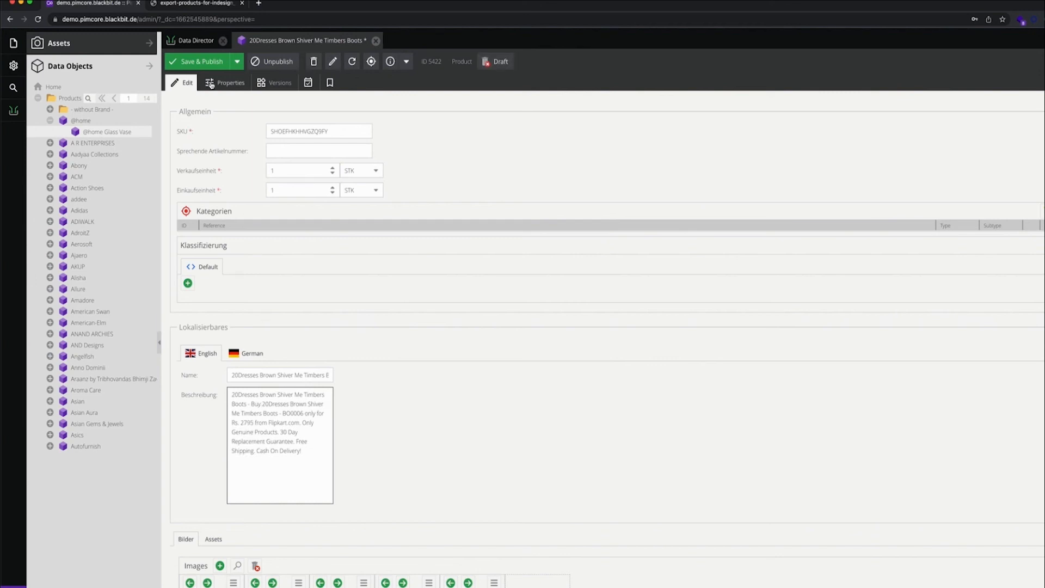
{"action": "left_click", "coordinate": [193, 61]}
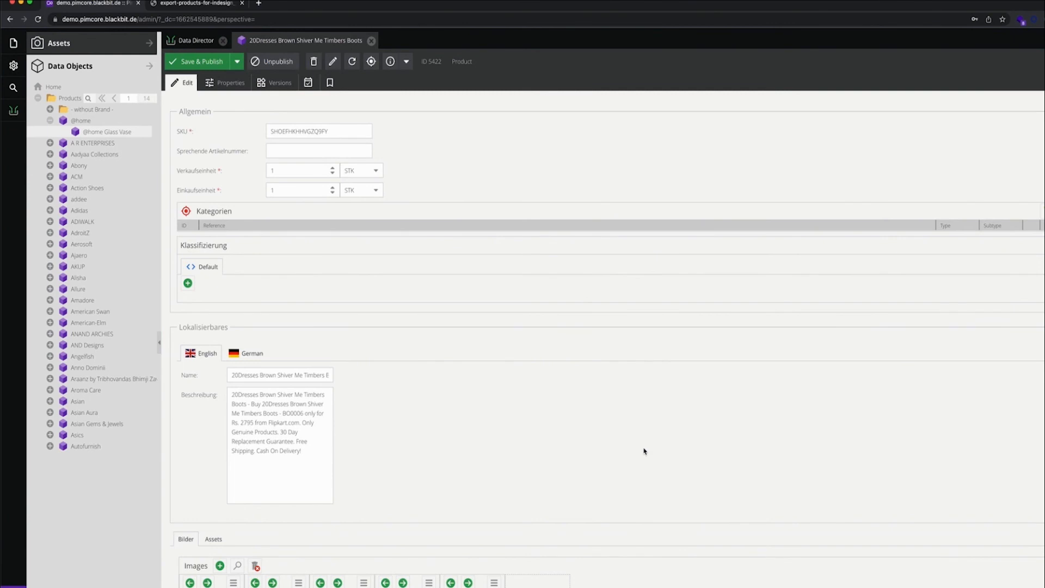
{"action": "key", "text": "ctrl+Left"}
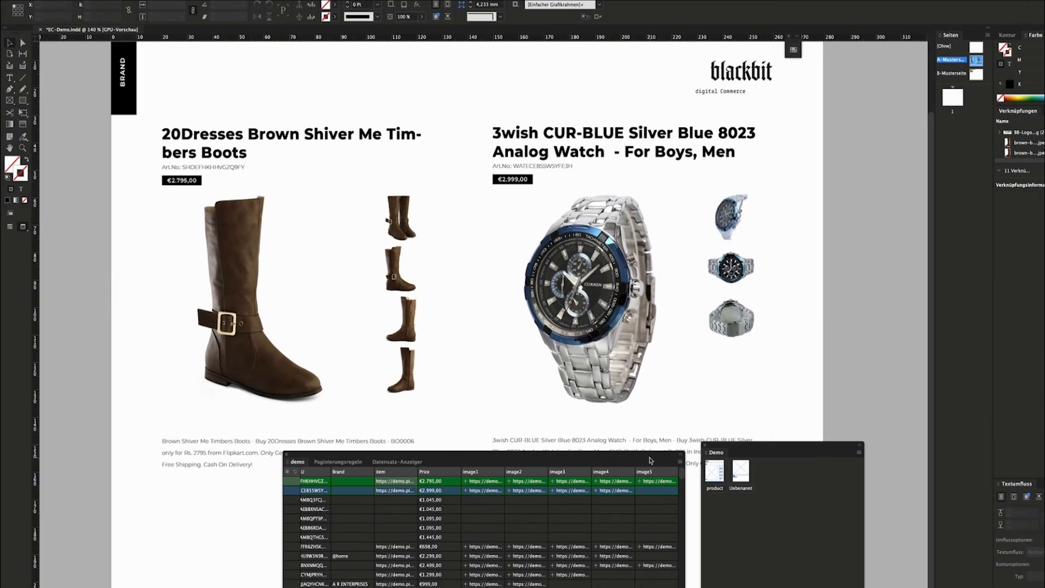
Run Synchronisieren mit Datenquelle from the EasyCatalog panel and confirm the one updated record.
{"action": "left_click", "coordinate": [680, 462]}
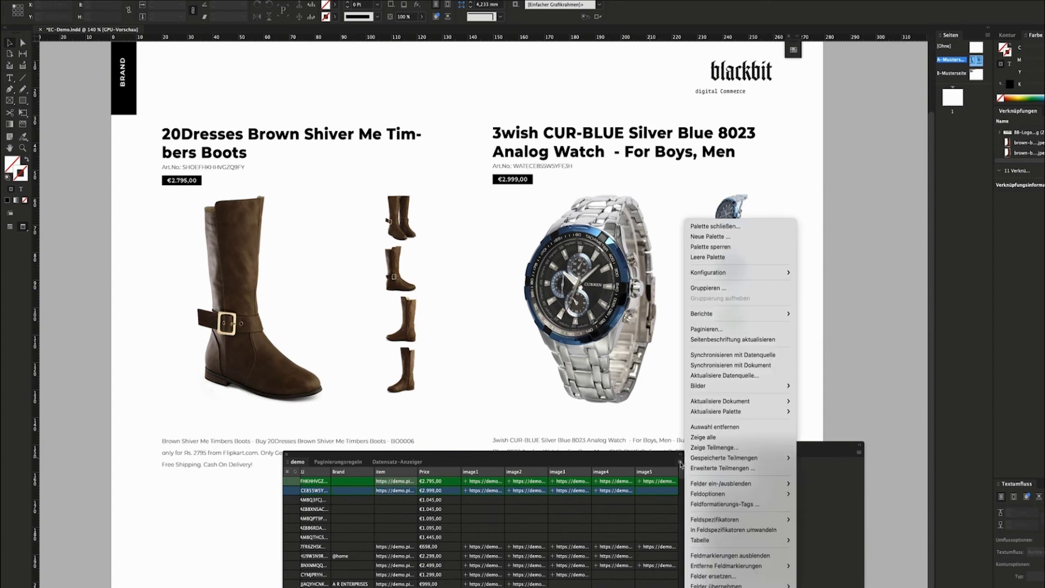
{"action": "mouse_move", "coordinate": [730, 385]}
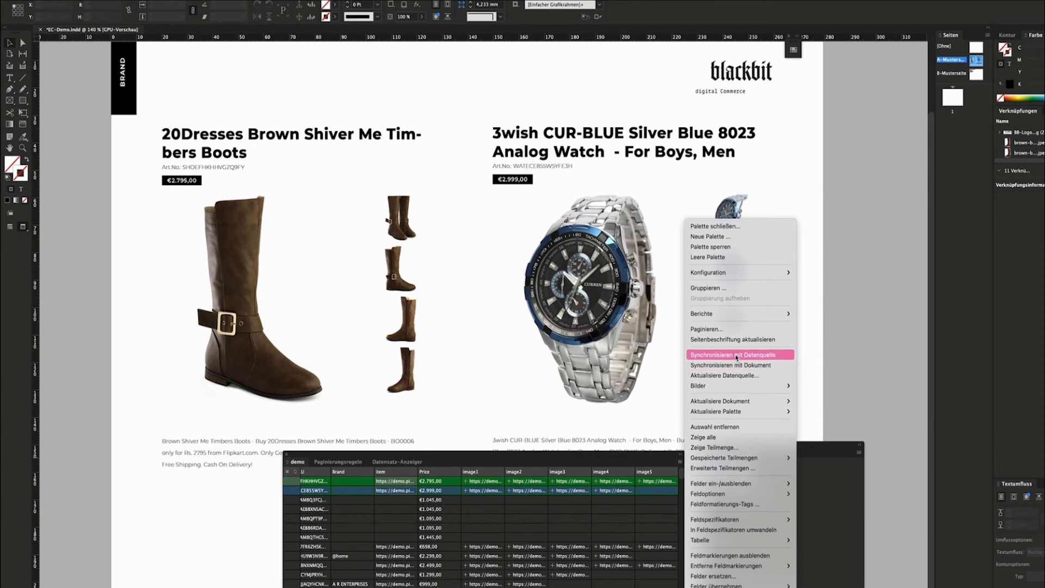
{"action": "left_click", "coordinate": [737, 355]}
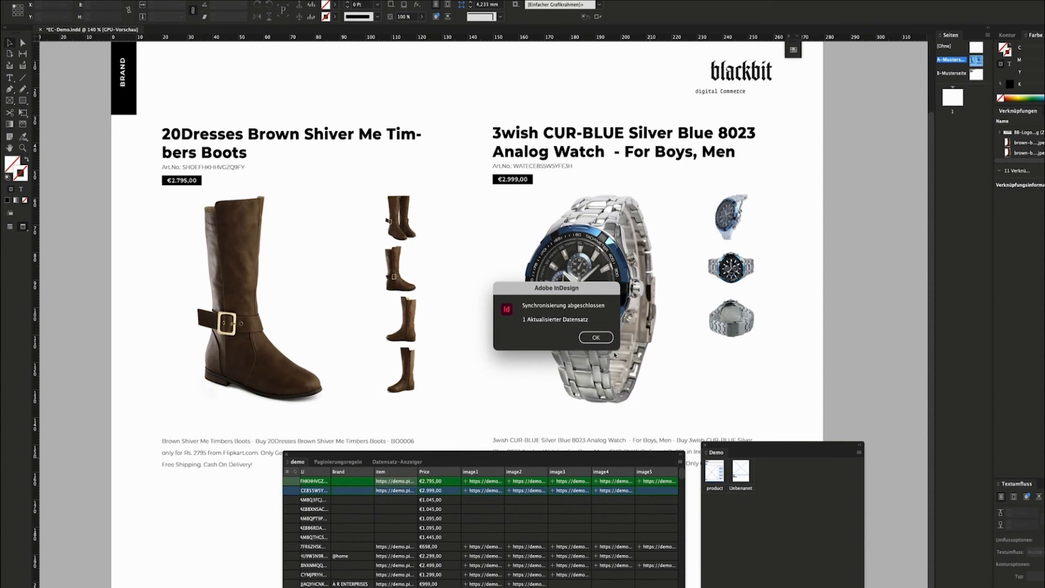
{"action": "left_click", "coordinate": [605, 338]}
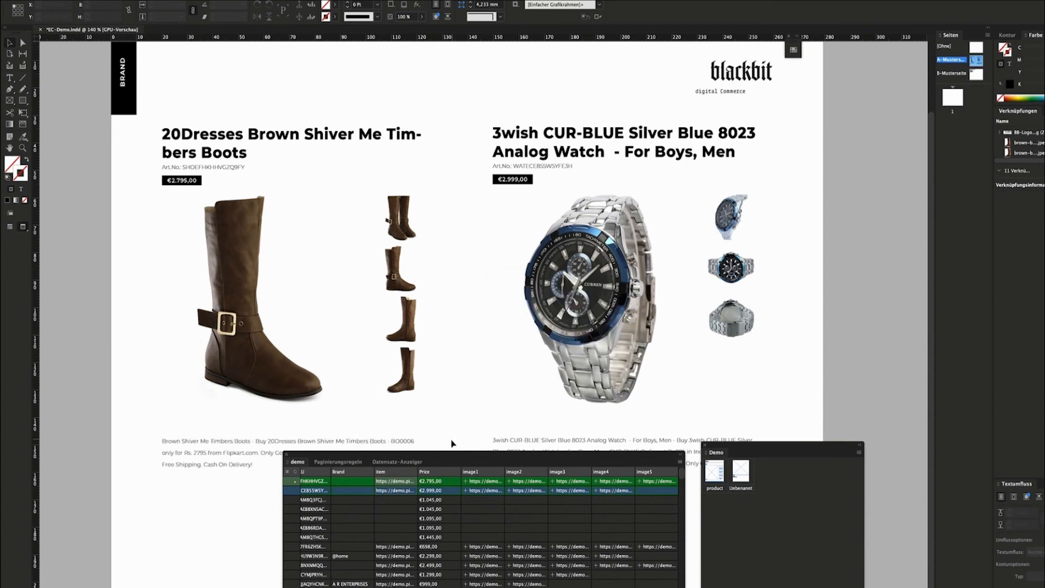
Widen the Description column in the data table and return to Normal view.
{"action": "left_click_drag", "start_coordinate": [489, 587], "coordinate": [470, 587]}
{"action": "scroll", "coordinate": [471, 587], "scroll_direction": "left", "scroll_amount": 5}
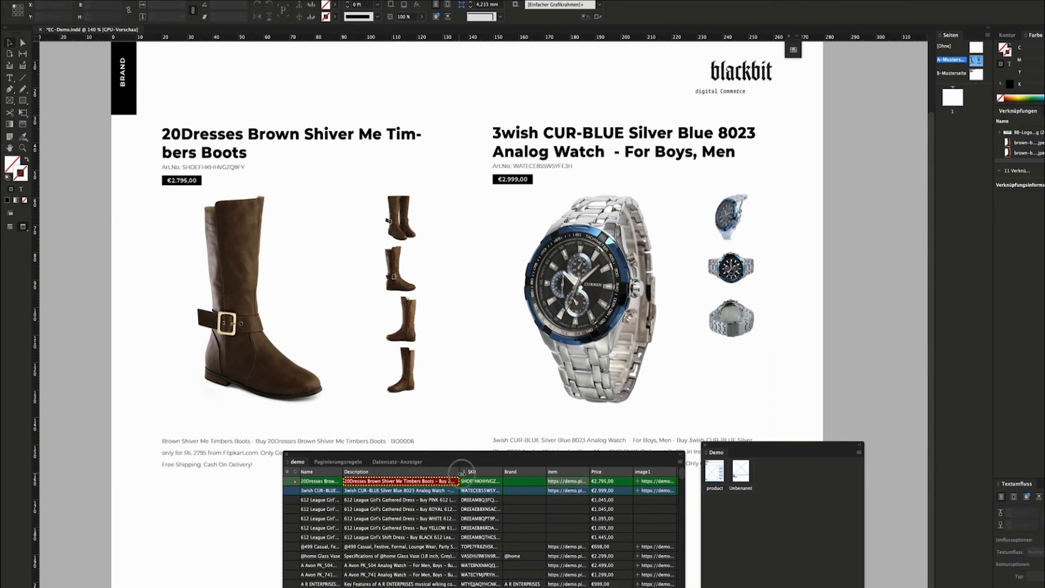
{"action": "left_click_drag", "start_coordinate": [461, 472], "coordinate": [504, 471]}
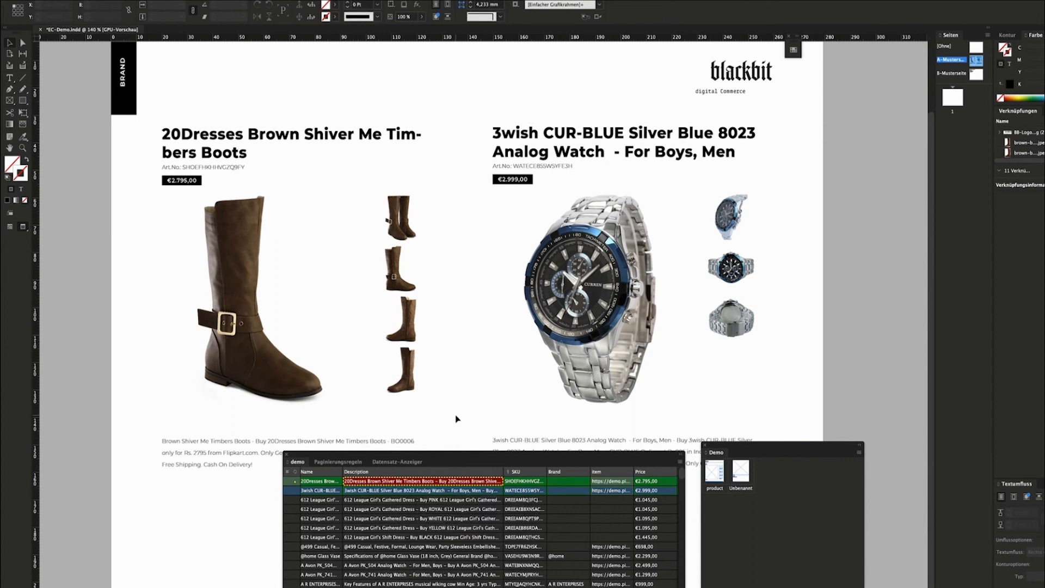
{"action": "key", "text": "w"}
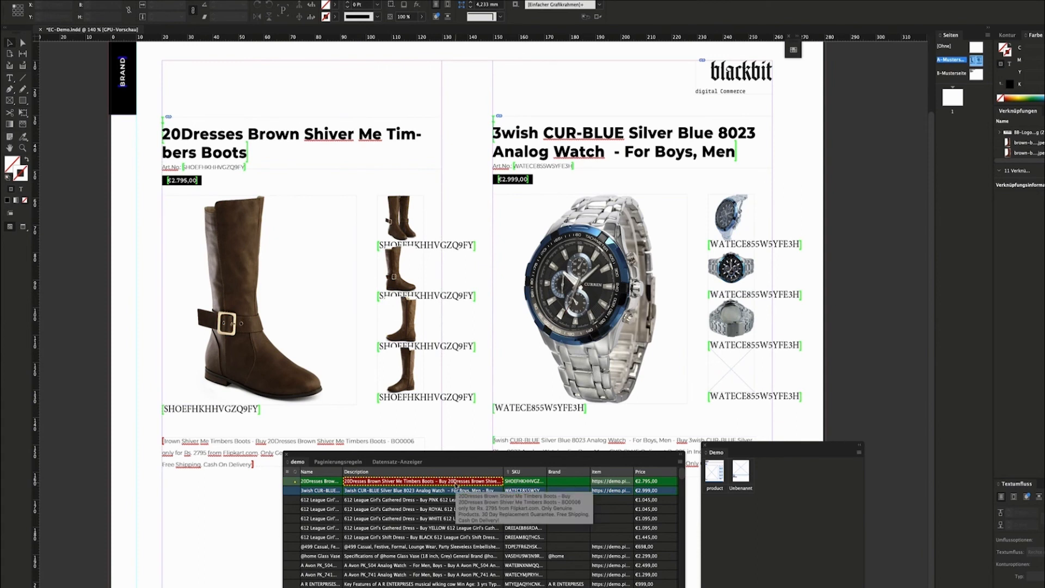
Update all product fields in the document via Aktualisiere Dokument > Alle and confirm.
{"action": "left_click", "coordinate": [680, 463]}
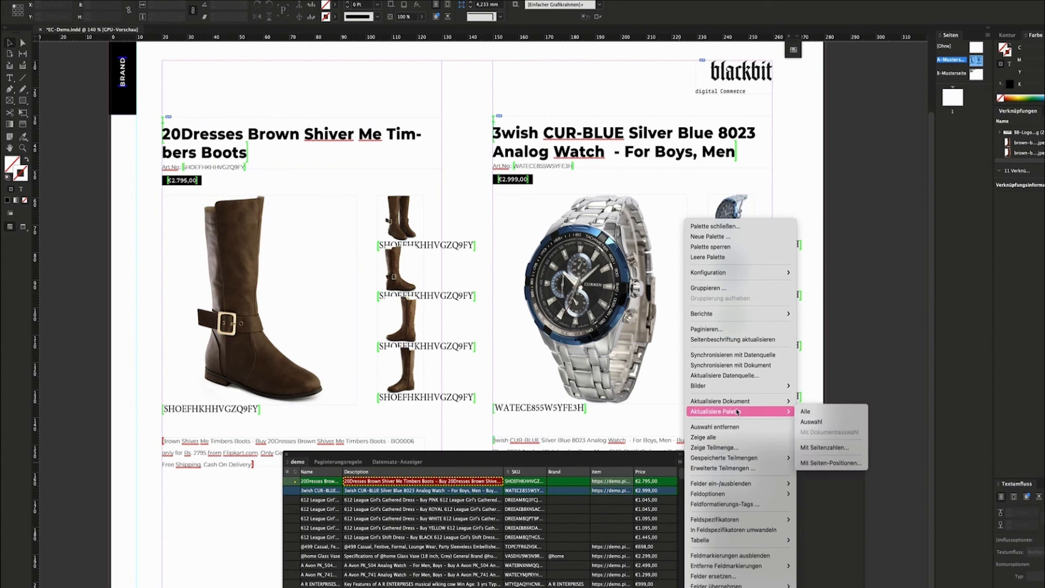
{"action": "mouse_move", "coordinate": [738, 404]}
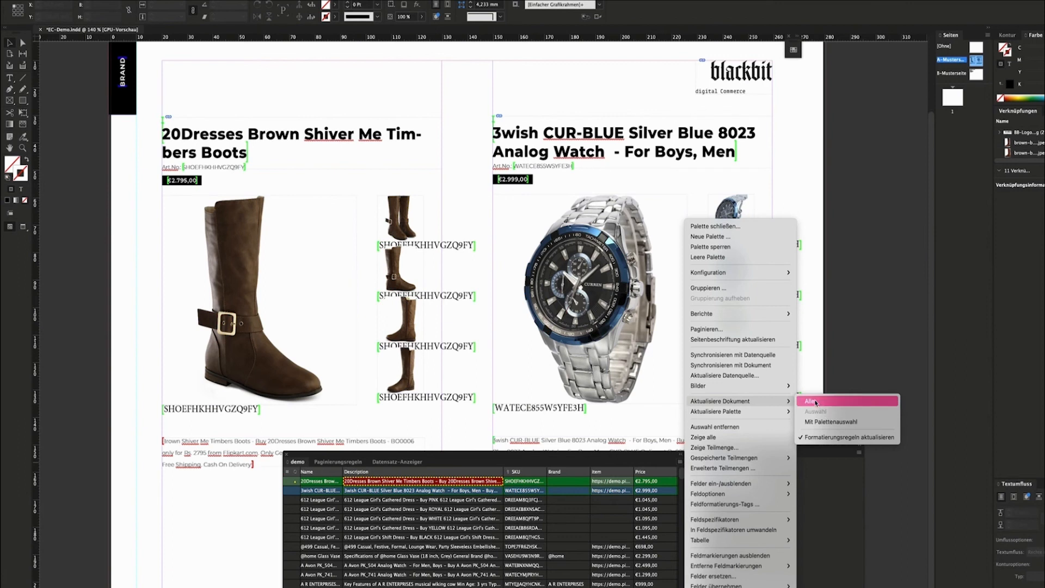
{"action": "left_click", "coordinate": [813, 403]}
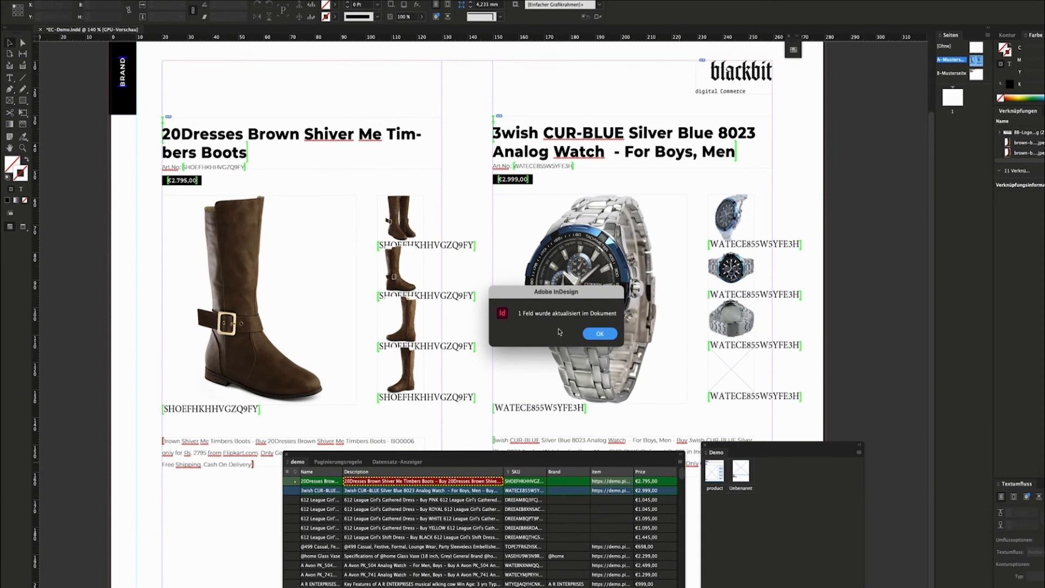
{"action": "left_click", "coordinate": [599, 334]}
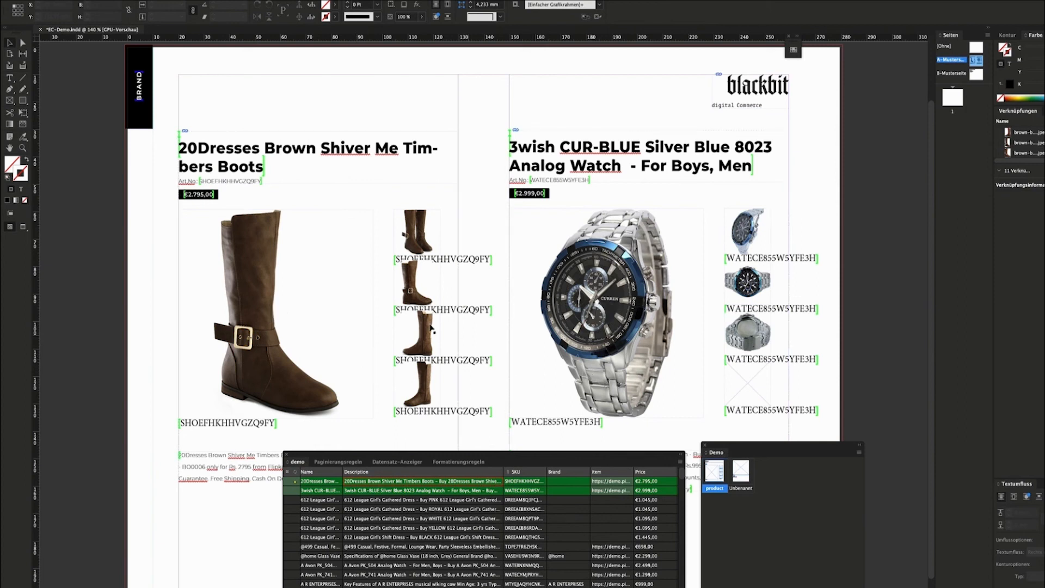
Delete the filled boots and watch product groups from the page.
{"action": "left_click", "coordinate": [384, 321]}
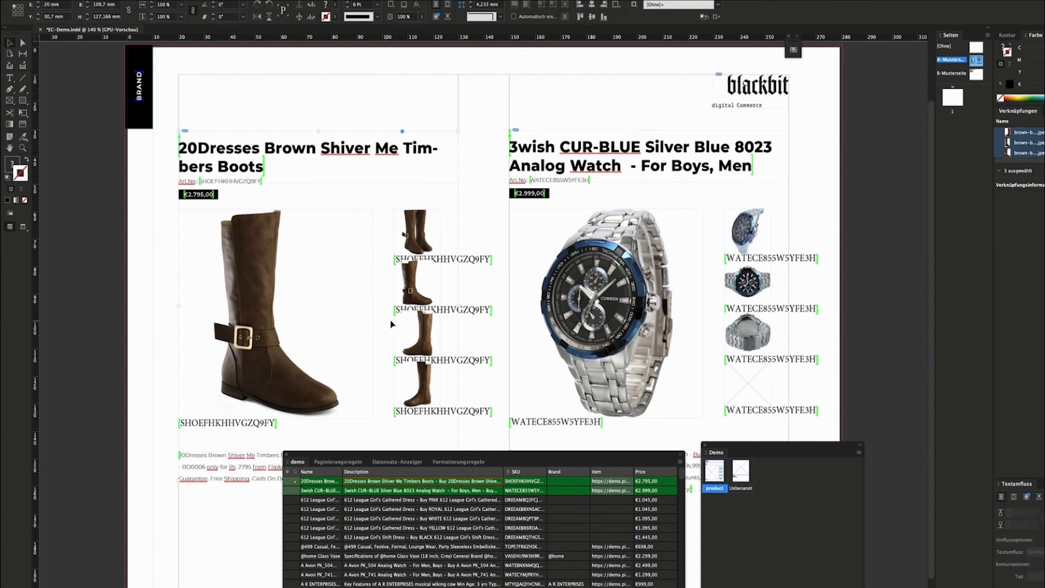
{"action": "key", "text": "Delete"}
{"action": "left_click", "coordinate": [574, 264]}
{"action": "key", "text": "Delete"}
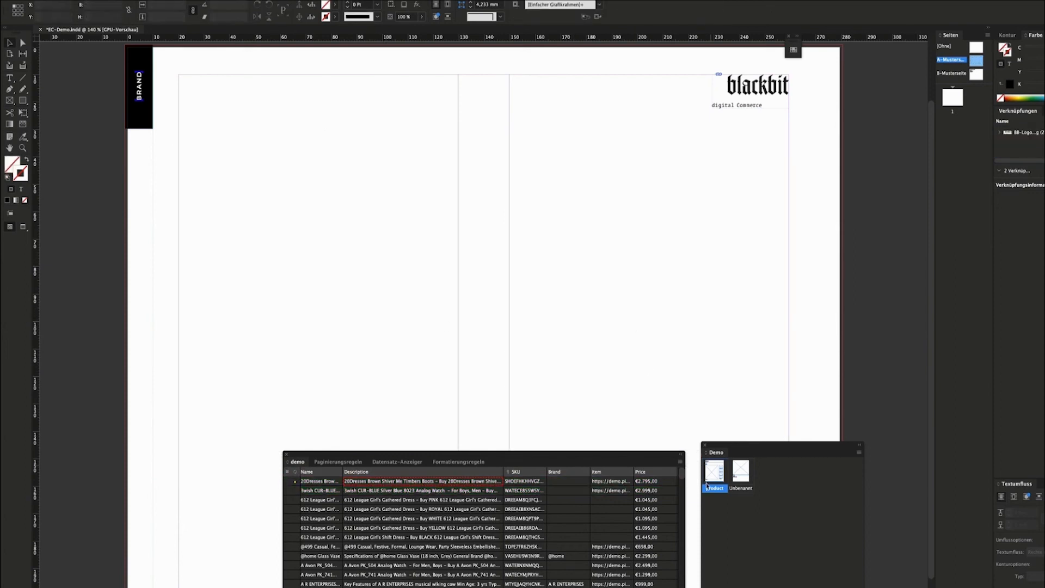
Place the product template from the library on the left half and select all its frames.
{"action": "left_click_drag", "start_coordinate": [715, 471], "coordinate": [324, 280]}
{"action": "left_click", "coordinate": [506, 305]}
{"action": "left_click_drag", "start_coordinate": [239, 100], "coordinate": [318, 312]}
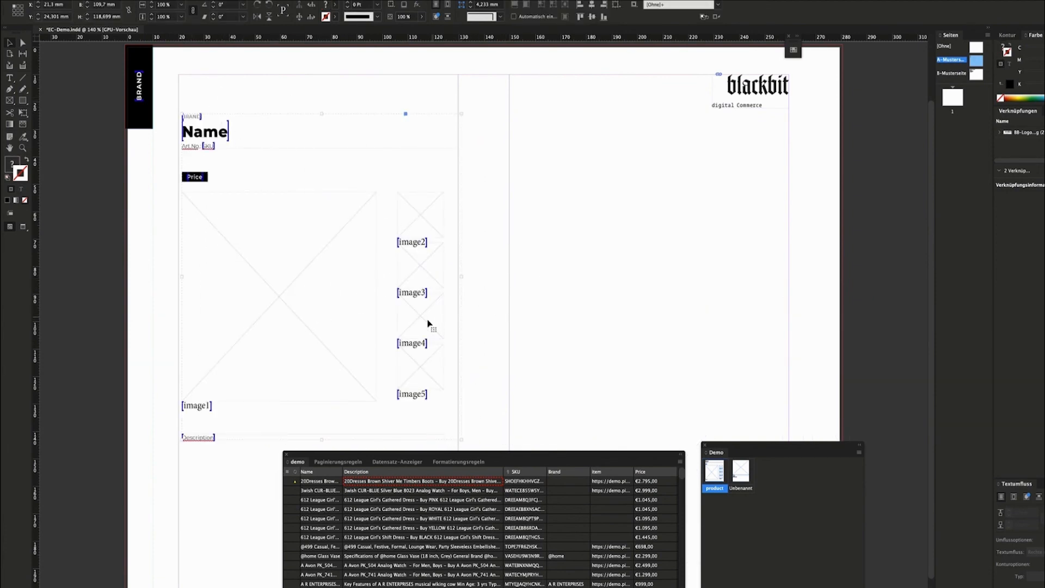
Create 'Neue Formatierungsregel' from the selected template, then delete the template from page 1.
{"action": "left_click", "coordinate": [463, 462]}
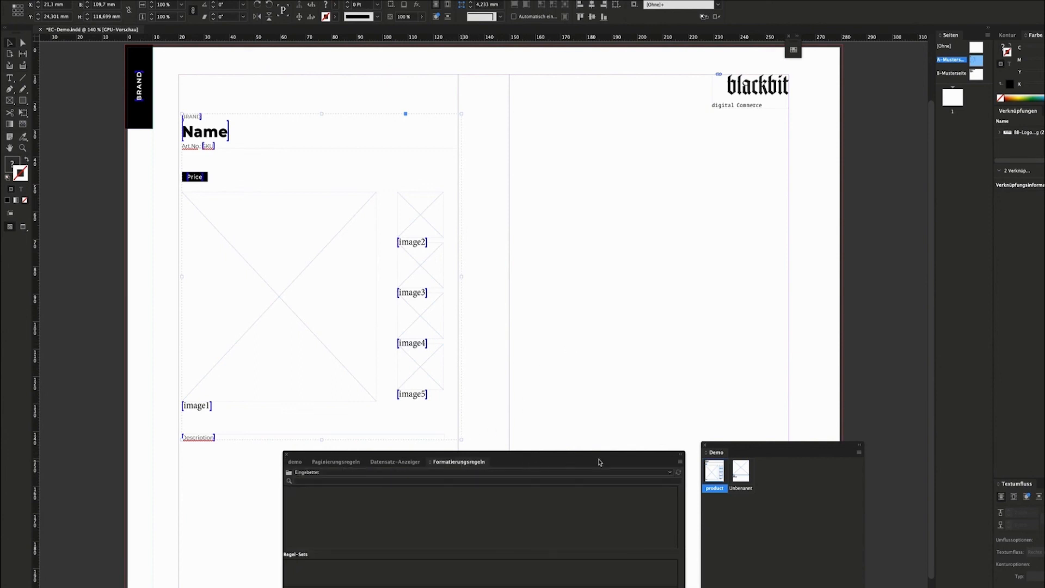
{"action": "left_click", "coordinate": [680, 461]}
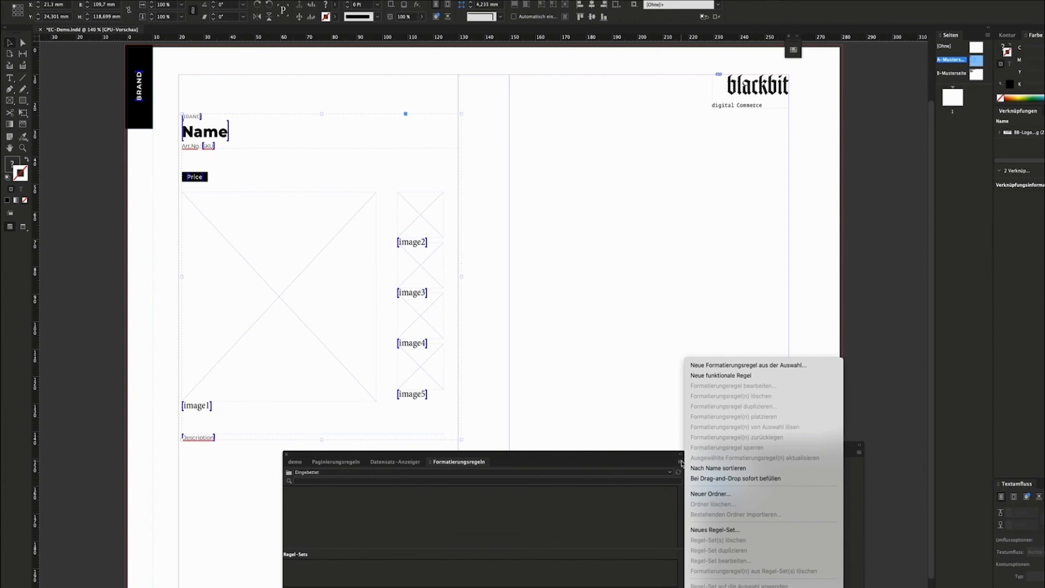
{"action": "left_click", "coordinate": [738, 366]}
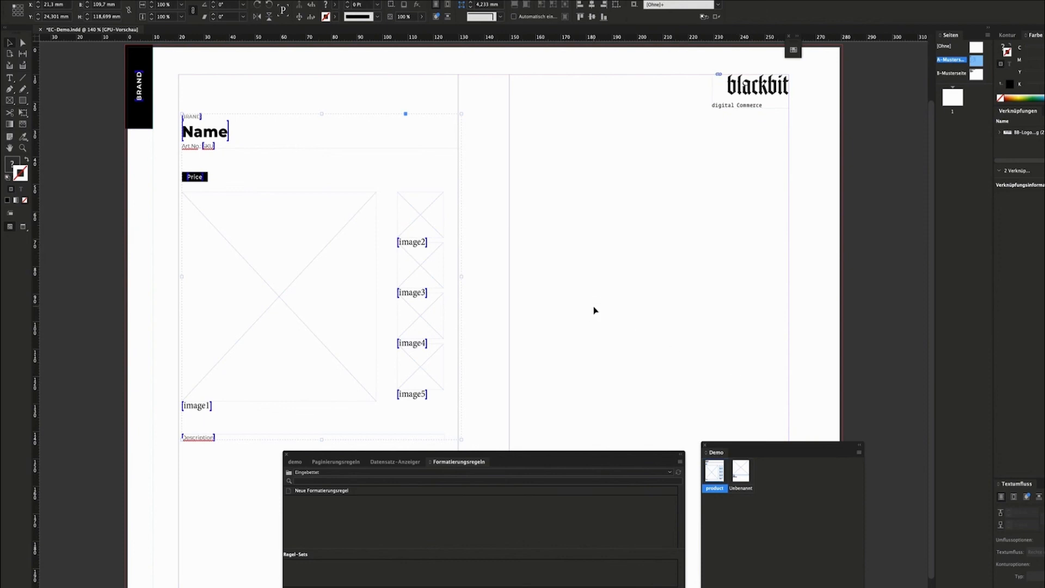
{"action": "left_click", "coordinate": [333, 492]}
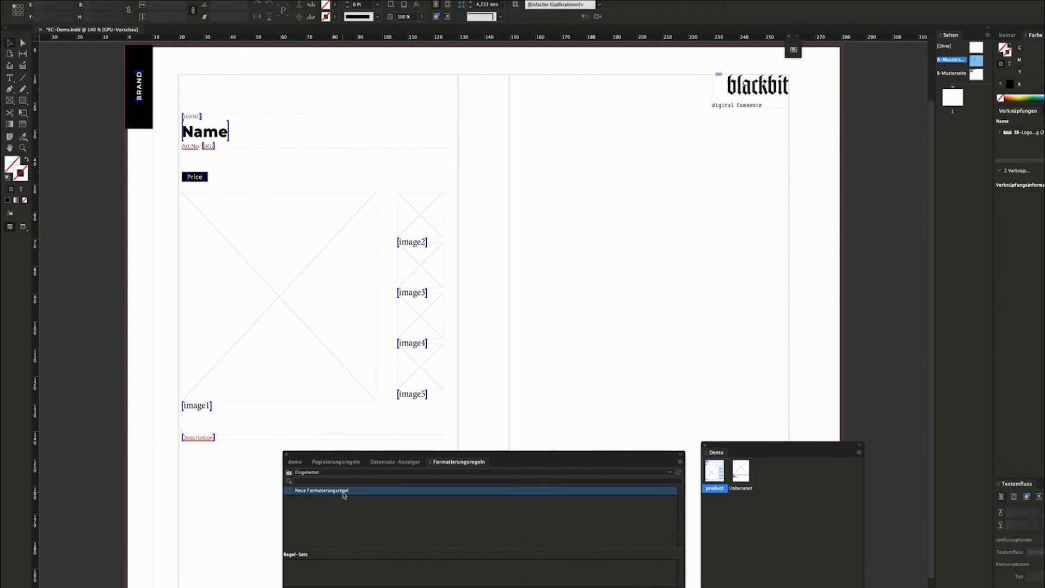
{"action": "left_click", "coordinate": [269, 343]}
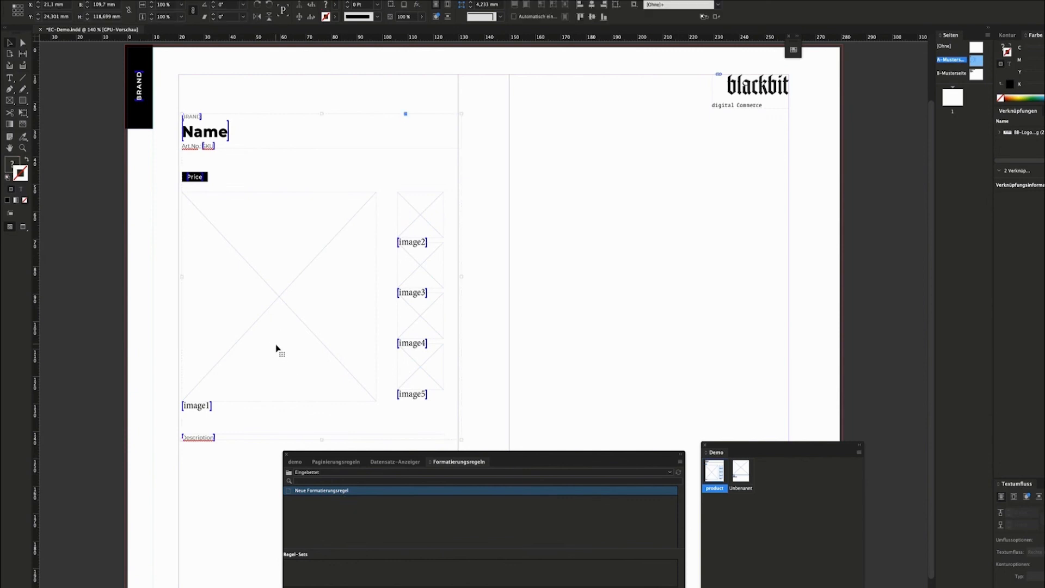
{"action": "key", "text": "Delete"}
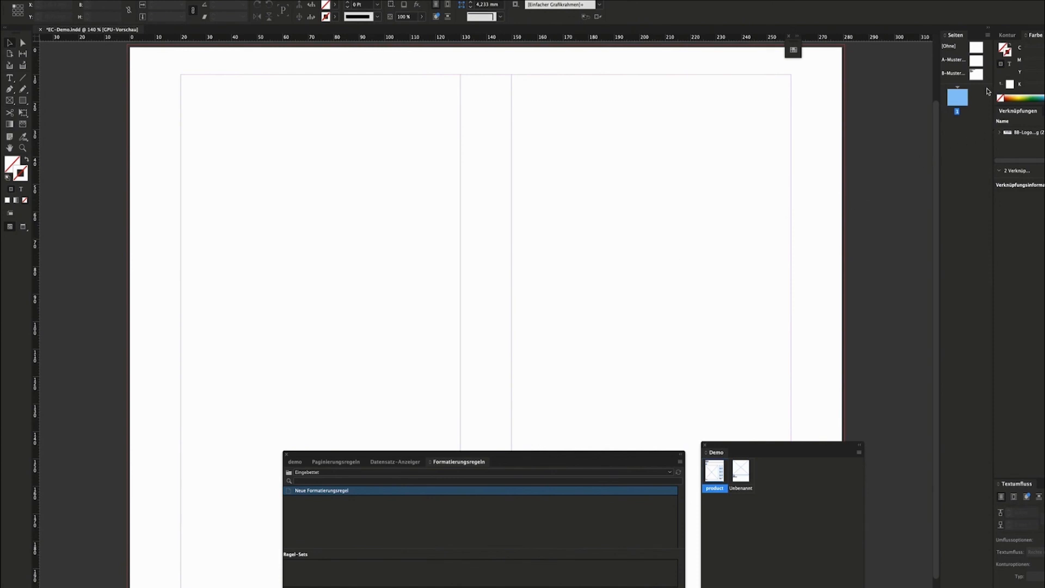
On the A-Master spread, position the two product template groups in the left and right halves.
{"action": "double_click", "coordinate": [978, 60]}
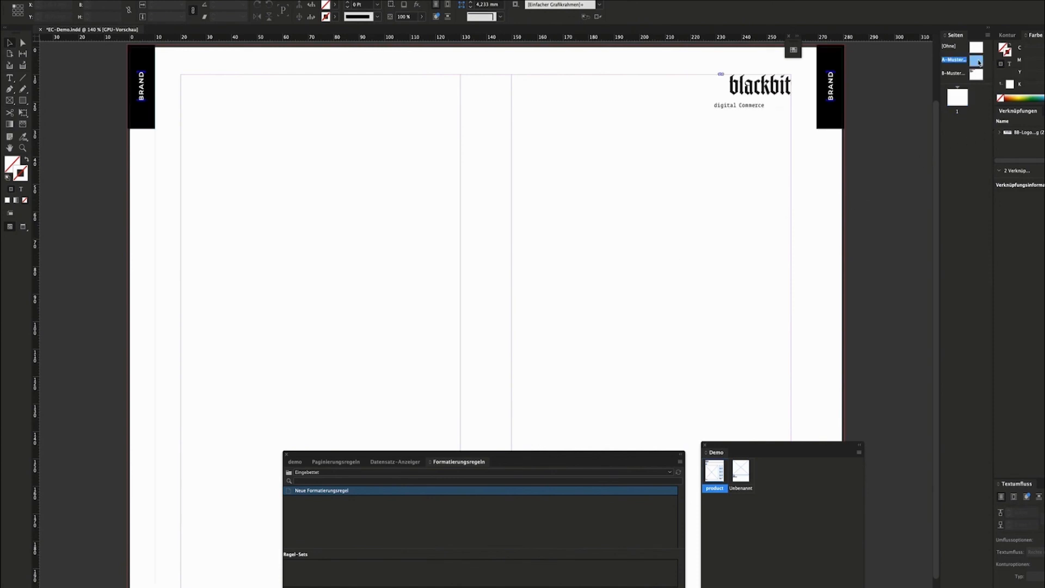
{"action": "left_click", "coordinate": [704, 142]}
{"action": "left_click_drag", "start_coordinate": [511, 282], "coordinate": [502, 286]}
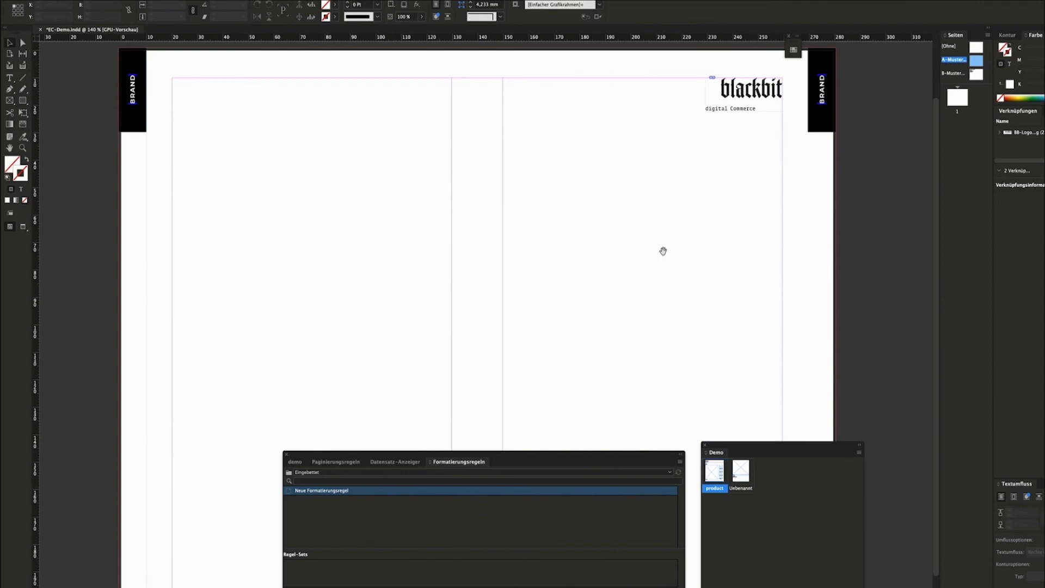
{"action": "left_click_drag", "start_coordinate": [659, 262], "coordinate": [658, 258]}
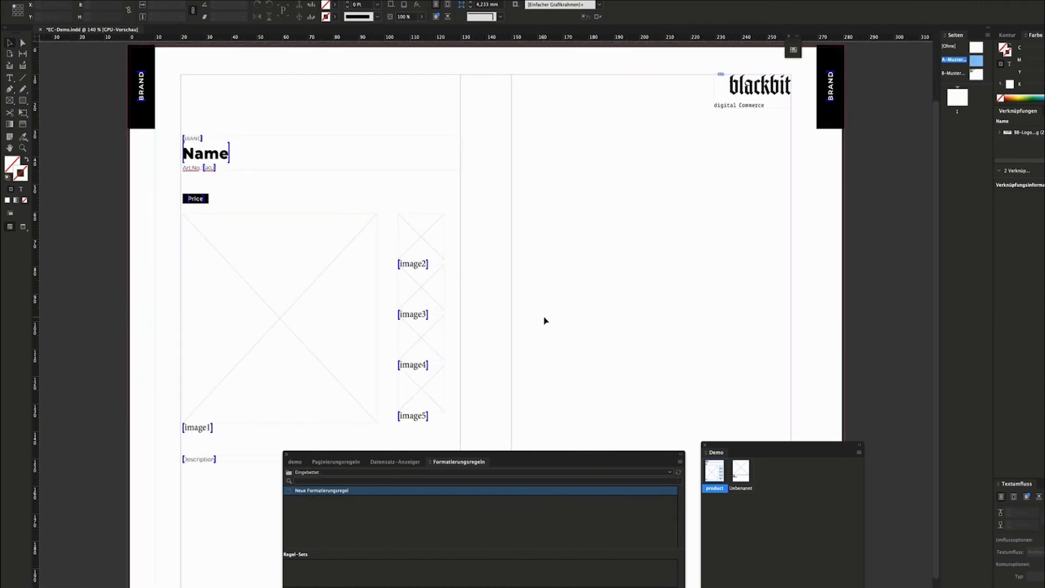
{"action": "left_click_drag", "start_coordinate": [283, 286], "coordinate": [608, 308]}
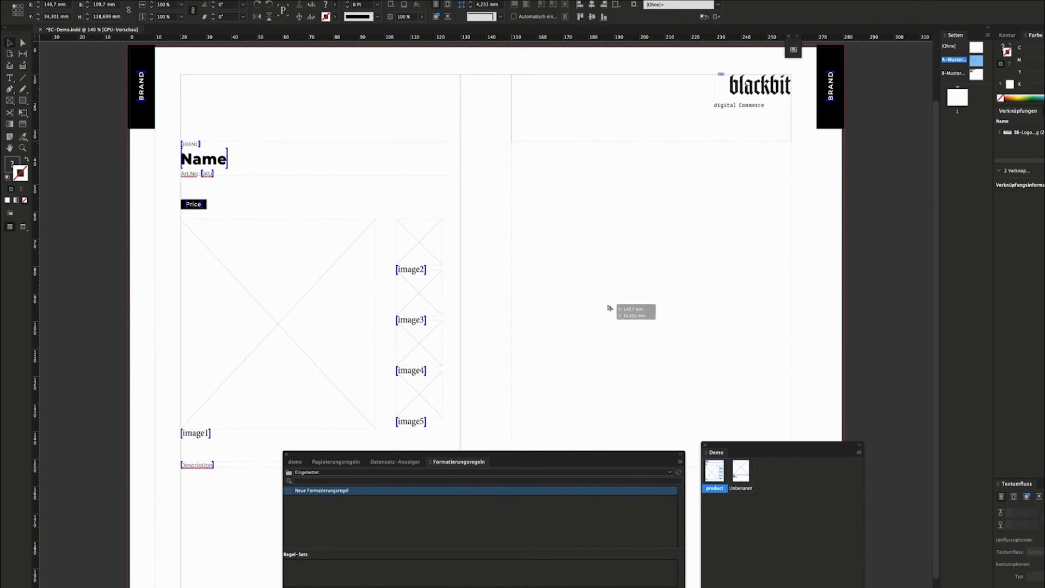
{"action": "left_click", "coordinate": [496, 309]}
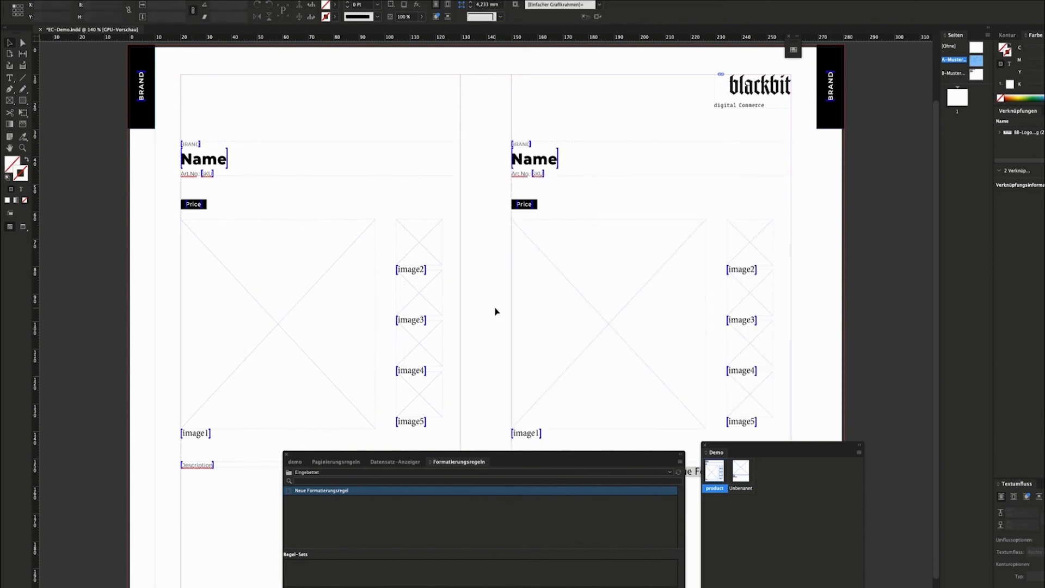
{"action": "left_click", "coordinate": [338, 327]}
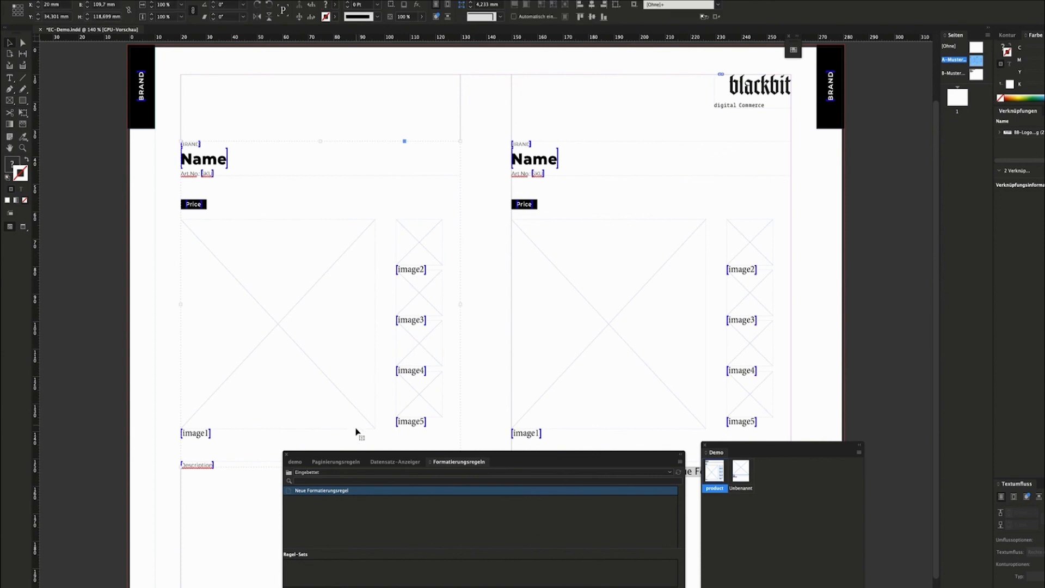
Set the right-hand template's Positionsindex to 2 in the pagination rules.
{"action": "left_click", "coordinate": [330, 463]}
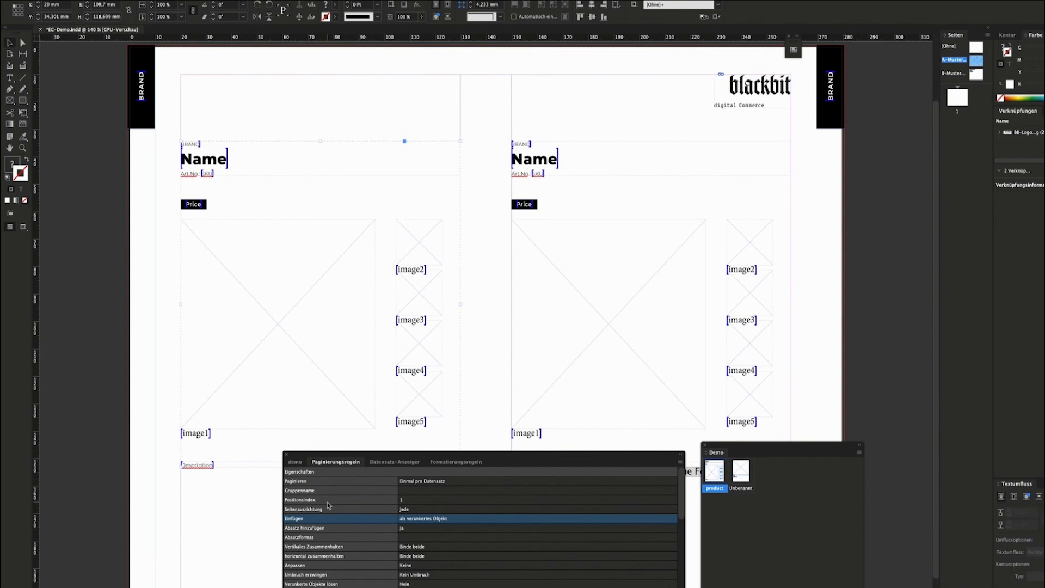
{"action": "left_click", "coordinate": [597, 328]}
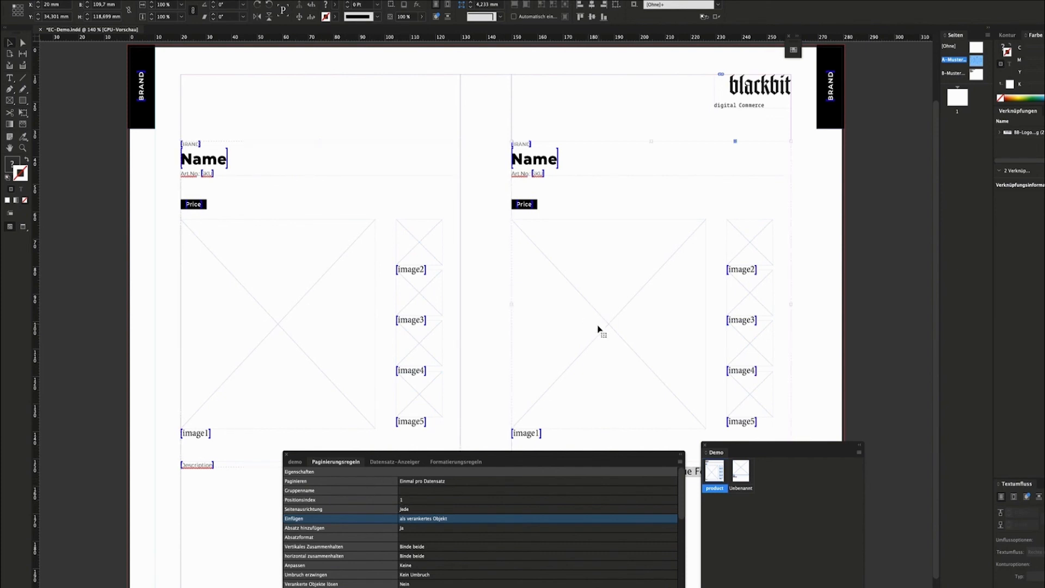
{"action": "left_click", "coordinate": [430, 501]}
{"action": "double_click", "coordinate": [430, 501]}
{"action": "type", "text": "2"}
{"action": "left_click", "coordinate": [625, 317]}
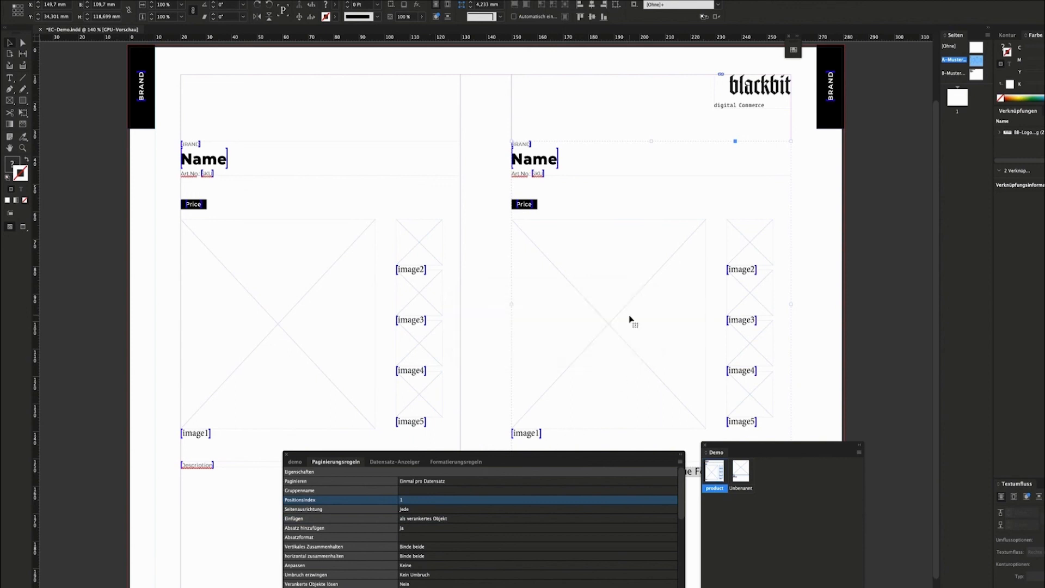
{"action": "left_click", "coordinate": [488, 323]}
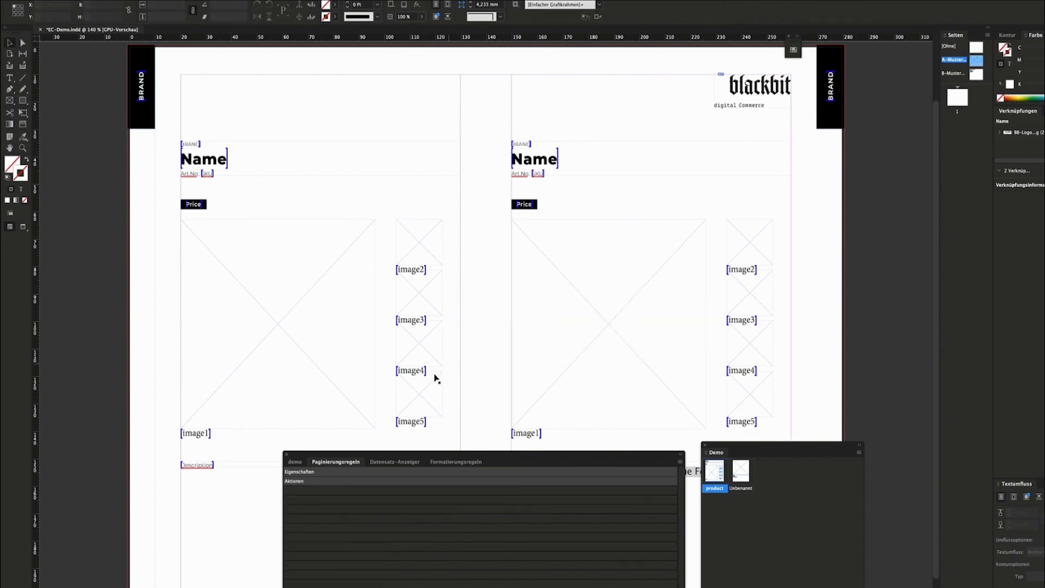
Select every product record in the EasyCatalog data table.
{"action": "left_click", "coordinate": [295, 462]}
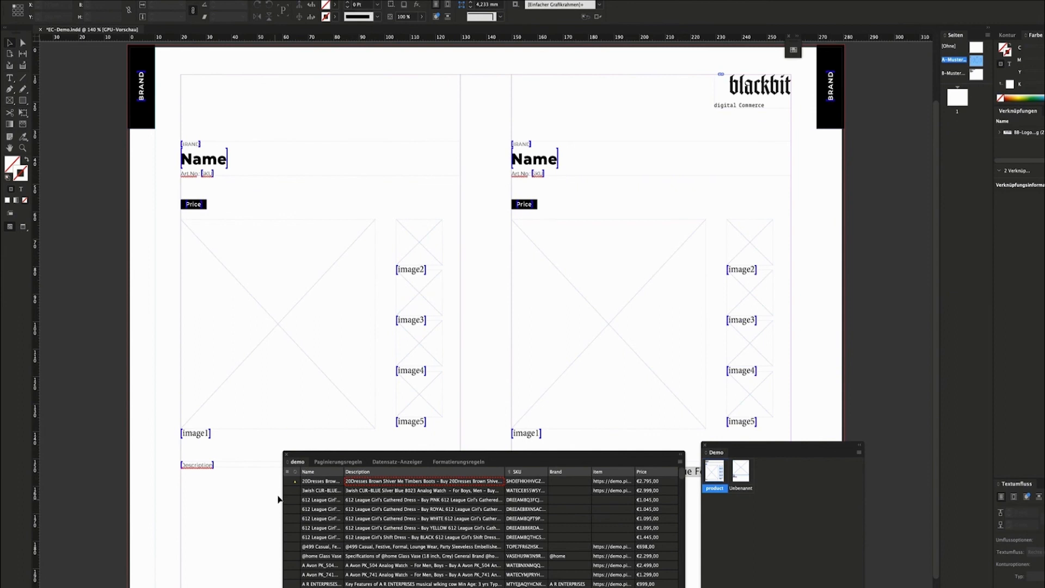
{"action": "left_click", "coordinate": [294, 485]}
{"action": "scroll", "coordinate": [300, 512], "scroll_direction": "down", "scroll_amount": 10}
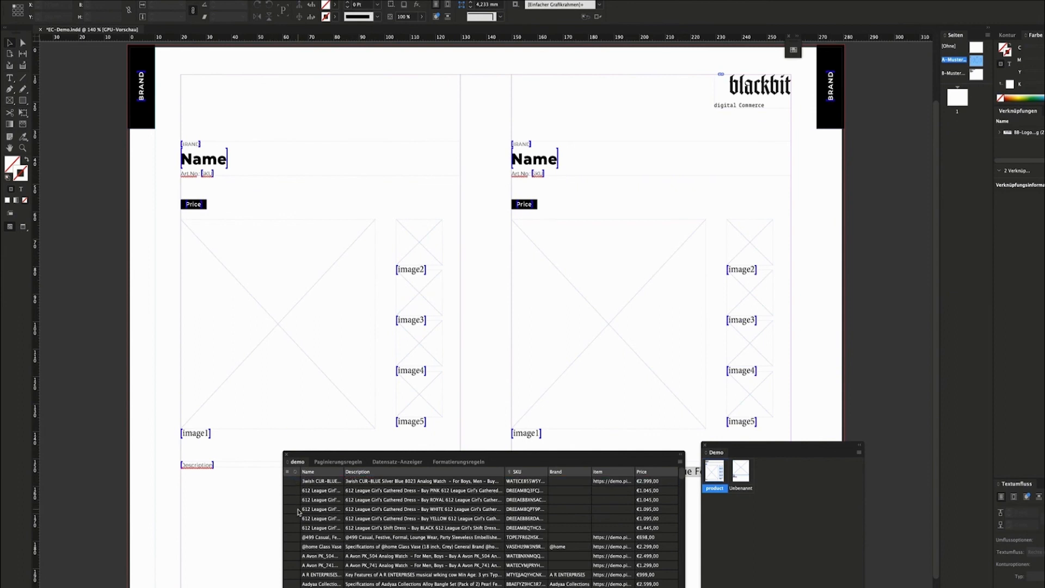
{"action": "scroll", "coordinate": [298, 527], "scroll_direction": "down", "scroll_amount": 3}
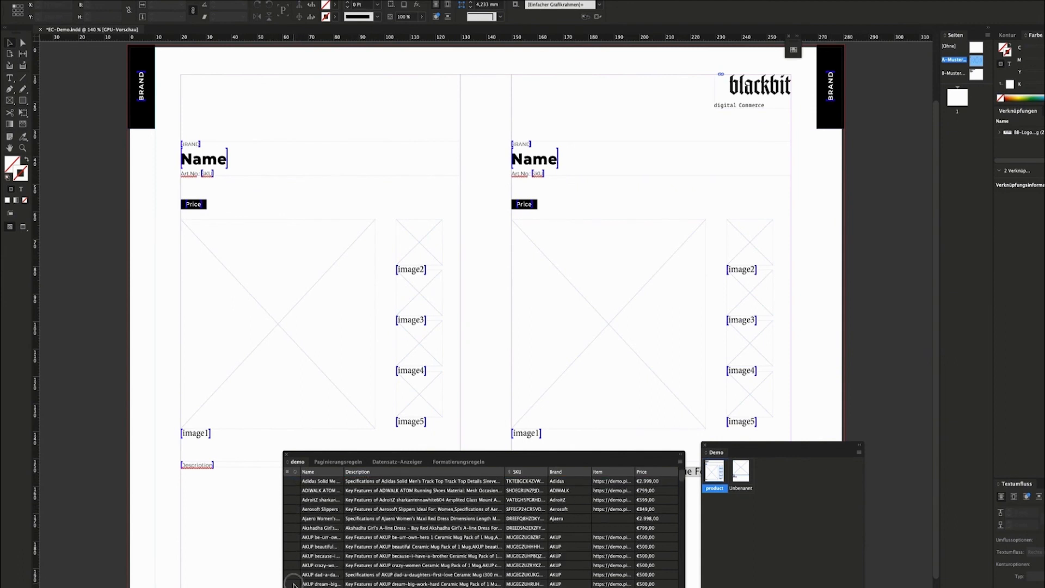
{"action": "left_click", "coordinate": [295, 583], "text": "shift"}
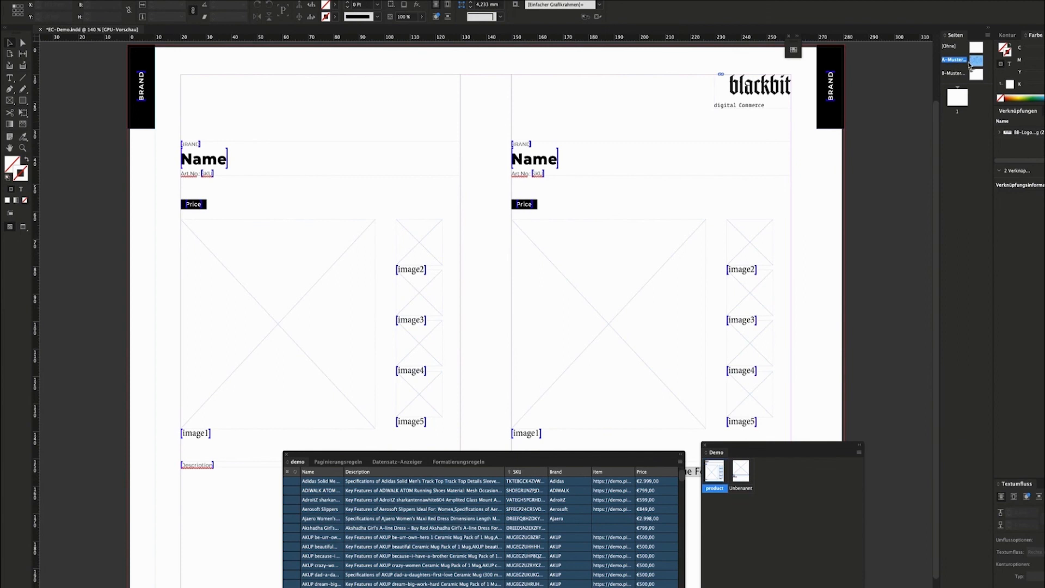
Apply the A master to page 1 and select that page.
{"action": "left_click_drag", "start_coordinate": [974, 61], "coordinate": [957, 96]}
{"action": "left_click", "coordinate": [963, 99]}
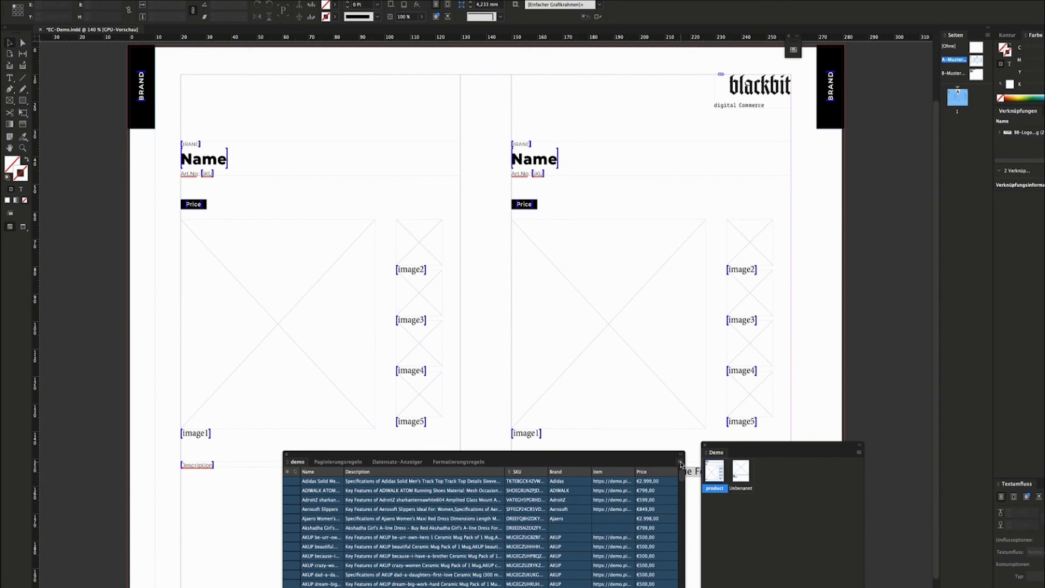
{"action": "left_click", "coordinate": [680, 464]}
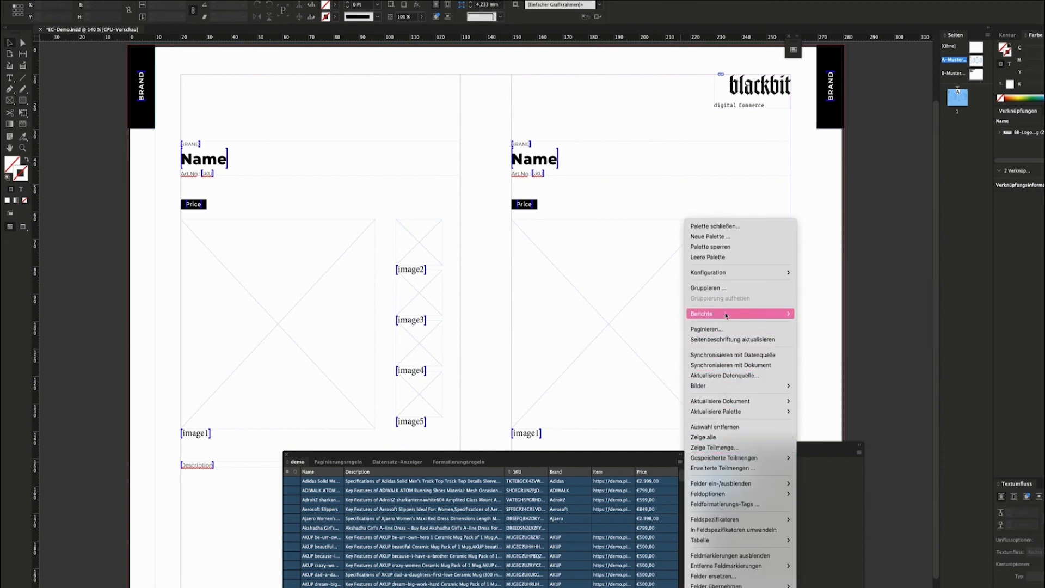
Run Paginieren on the selected product records with the dialog's default settings.
{"action": "left_click", "coordinate": [726, 330]}
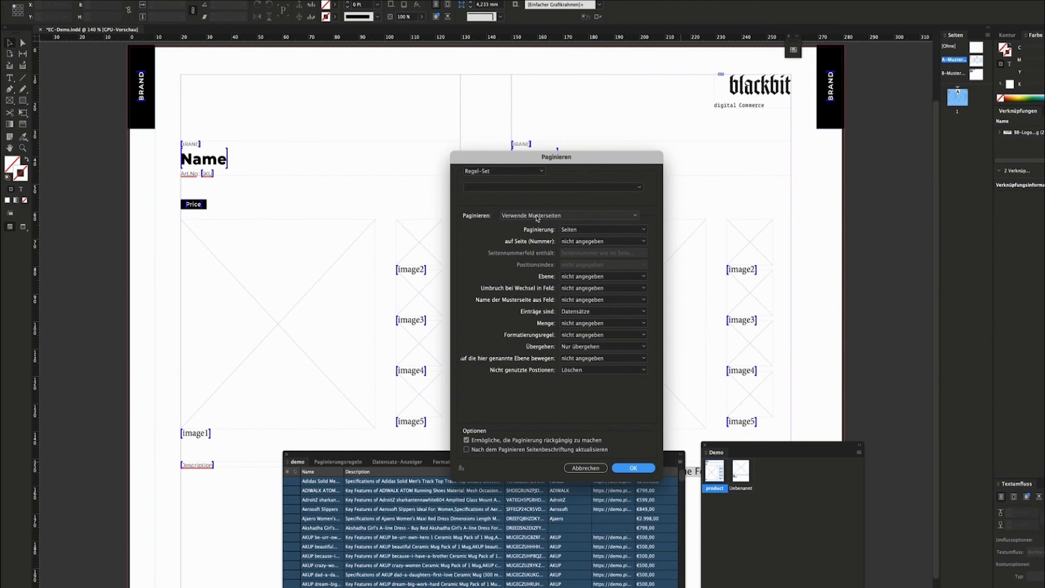
{"action": "left_click", "coordinate": [627, 469]}
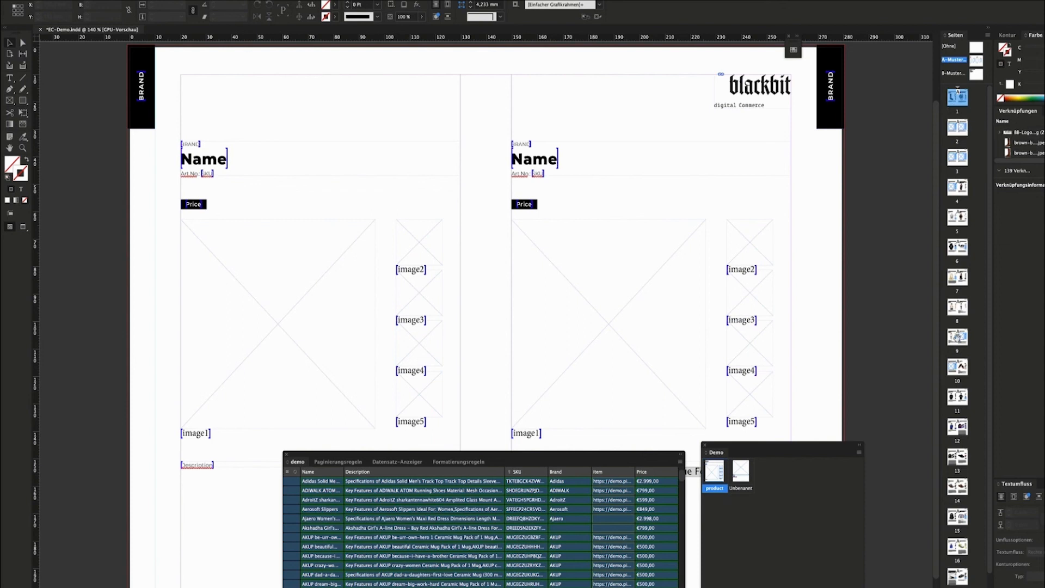
Open page 1 and scroll through the generated pages of filled boots, watch and other products.
{"action": "double_click", "coordinate": [957, 100]}
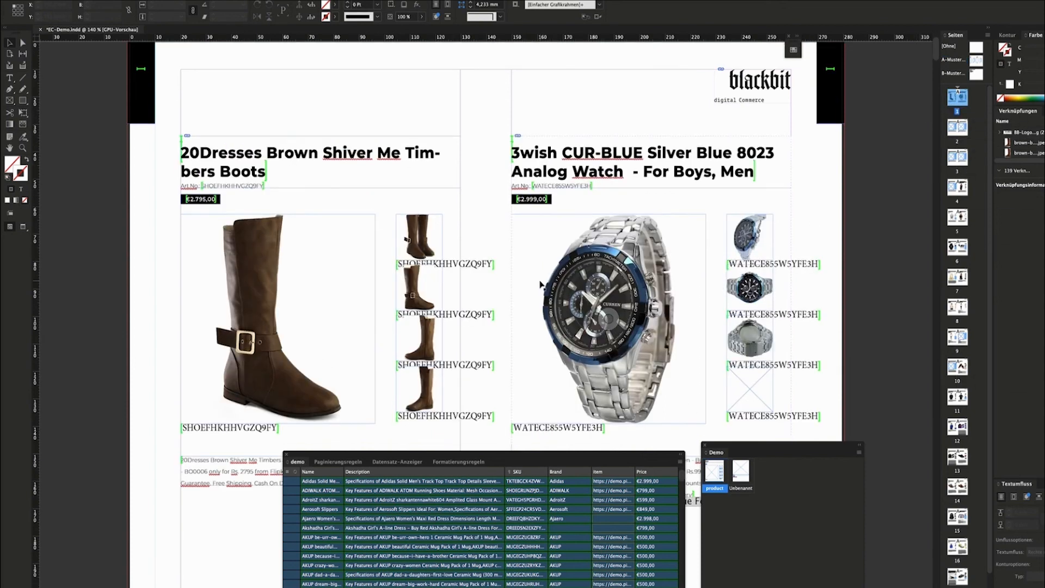
{"action": "scroll", "coordinate": [539, 284], "scroll_direction": "down", "scroll_amount": 1}
{"action": "scroll", "coordinate": [536, 282], "scroll_direction": "up", "scroll_amount": 3}
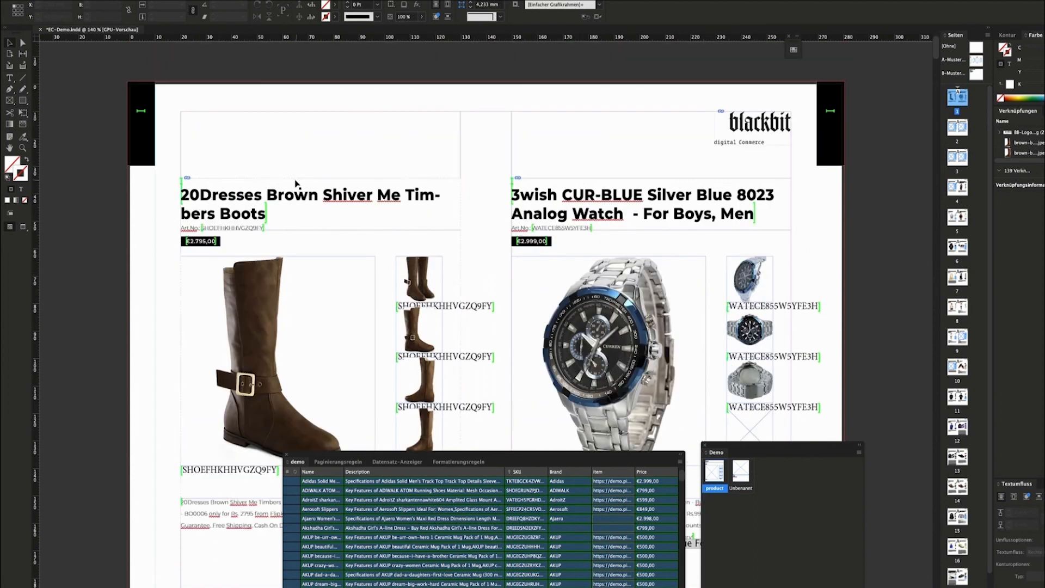
{"action": "scroll", "coordinate": [338, 194], "scroll_direction": "down", "scroll_amount": 1}
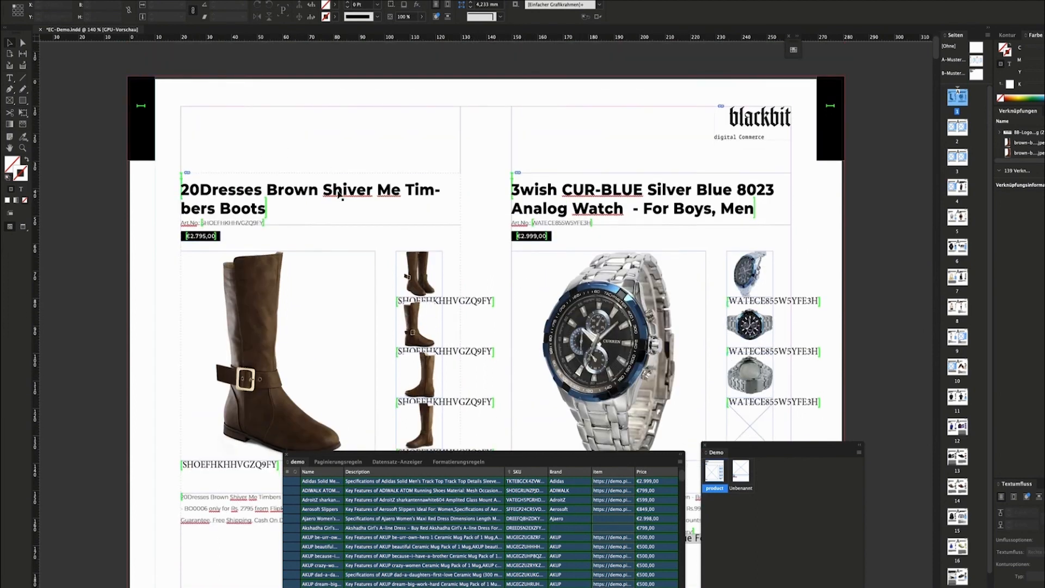
{"action": "scroll", "coordinate": [338, 194], "scroll_direction": "down", "scroll_amount": 2}
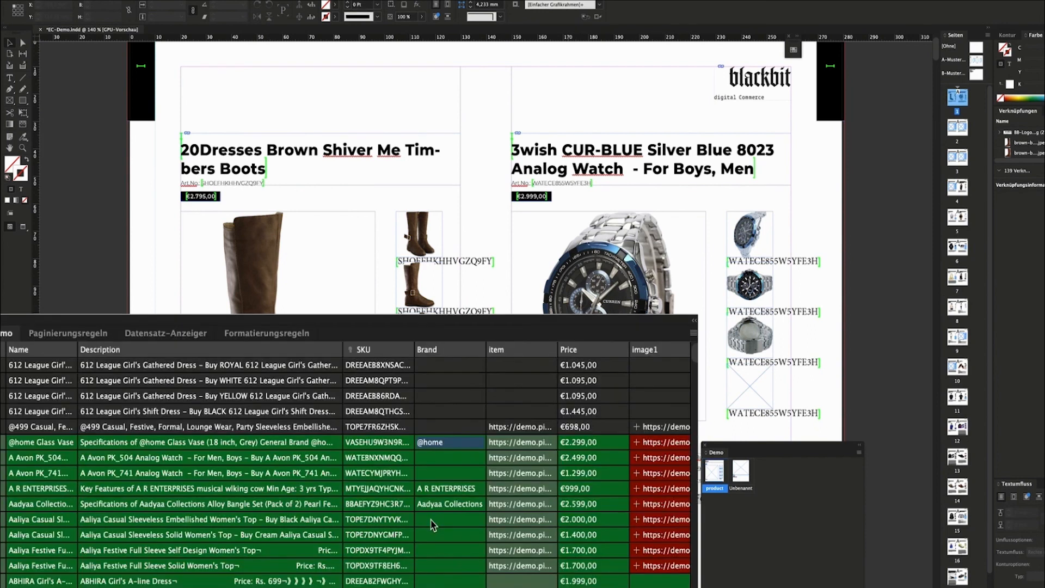
{"action": "scroll", "coordinate": [432, 522], "scroll_direction": "down", "scroll_amount": 3}
{"action": "scroll", "coordinate": [432, 523], "scroll_direction": "down", "scroll_amount": 8}
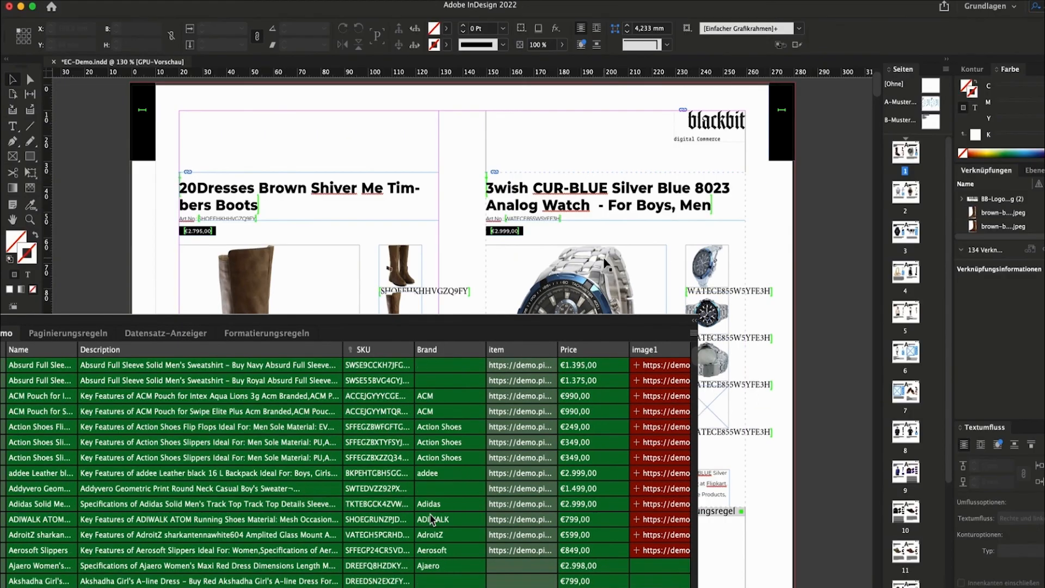
{"action": "scroll", "coordinate": [429, 513], "scroll_direction": "down", "scroll_amount": 5}
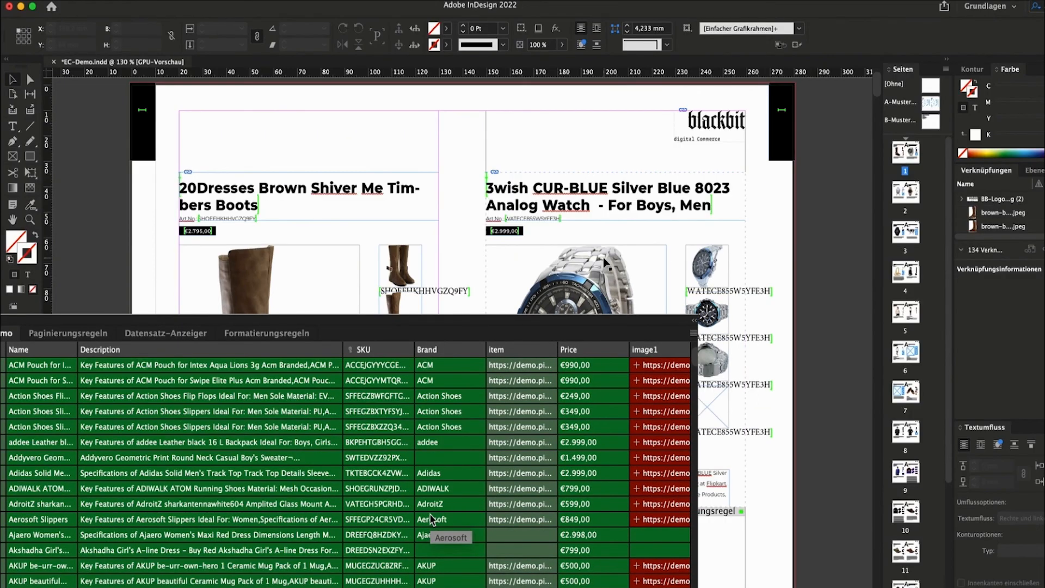